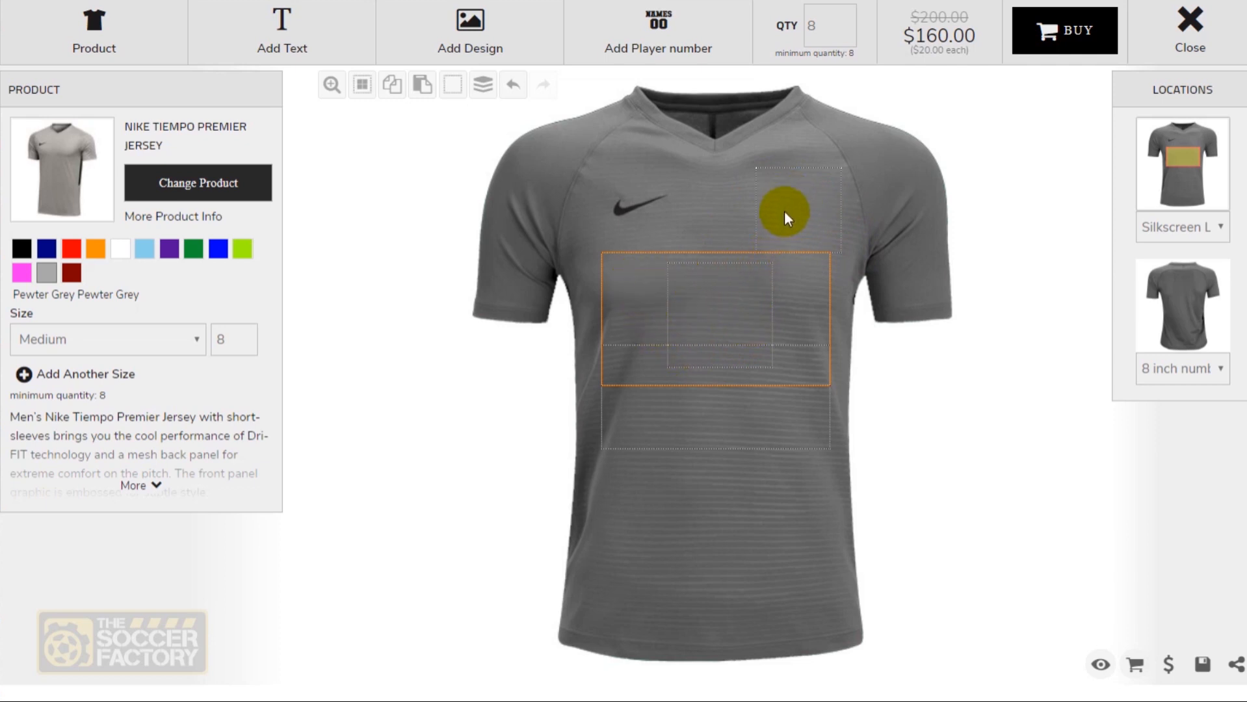
Step: Examine the jersey's front decoration locations, switching among Silkscreen Logo, Crest/Badge and Center Area 4inch
{"action": "left_click", "coordinate": [1170, 228]}
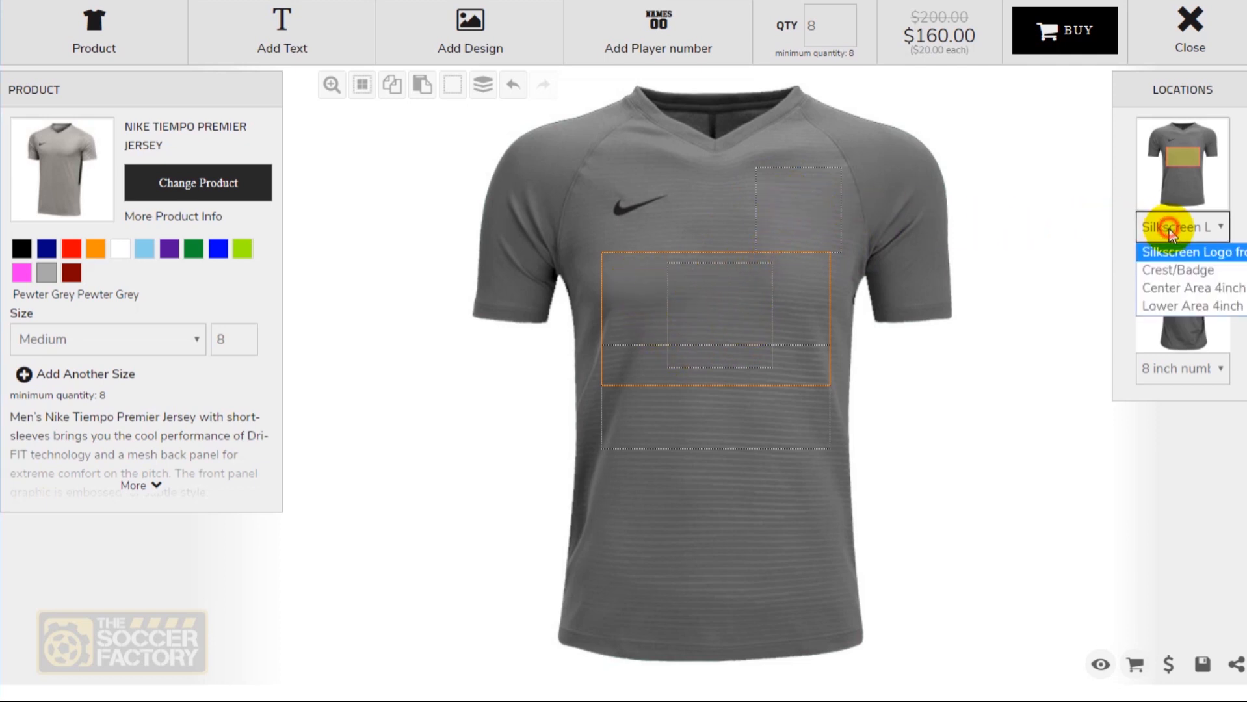
{"action": "left_click", "coordinate": [1176, 270]}
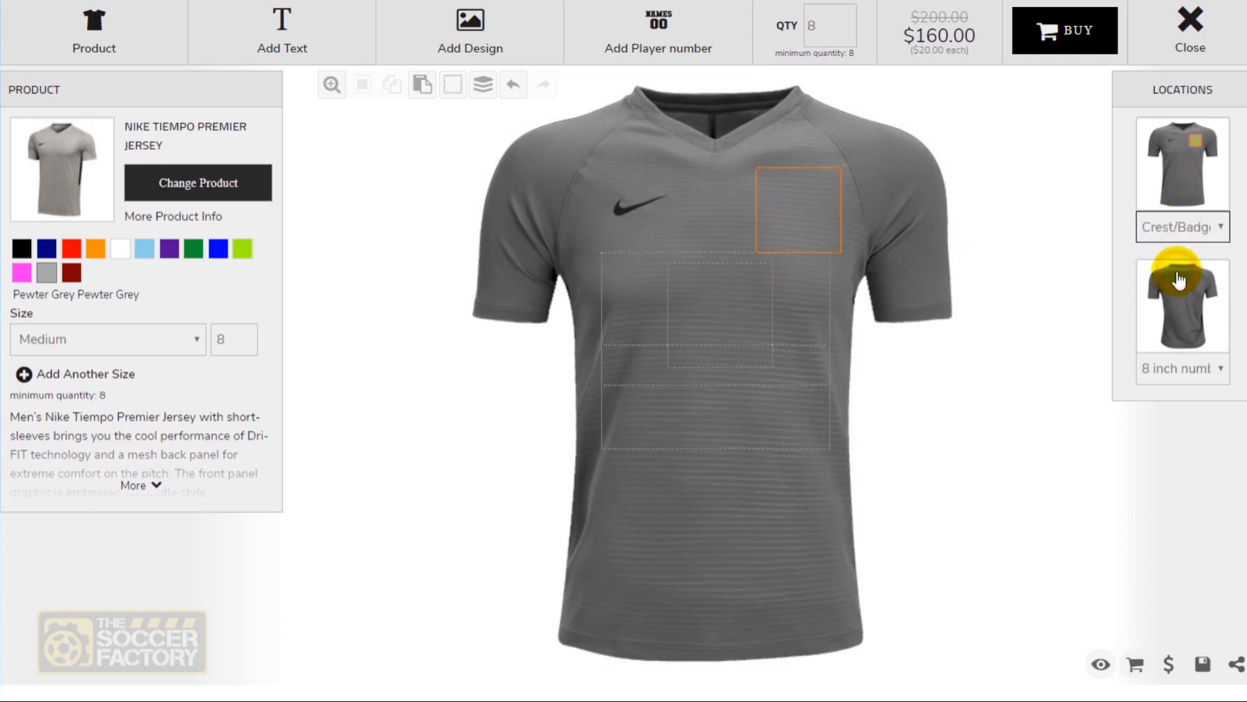
{"action": "left_click", "coordinate": [1175, 231]}
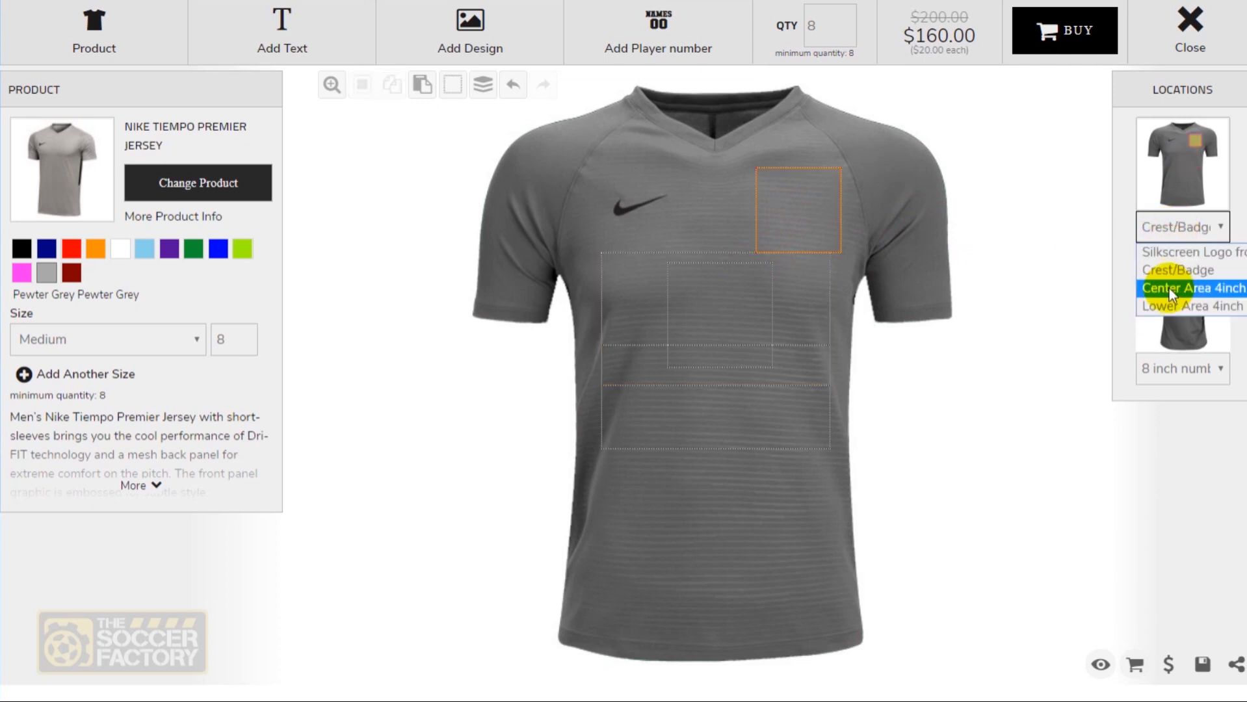
{"action": "left_click", "coordinate": [1170, 252]}
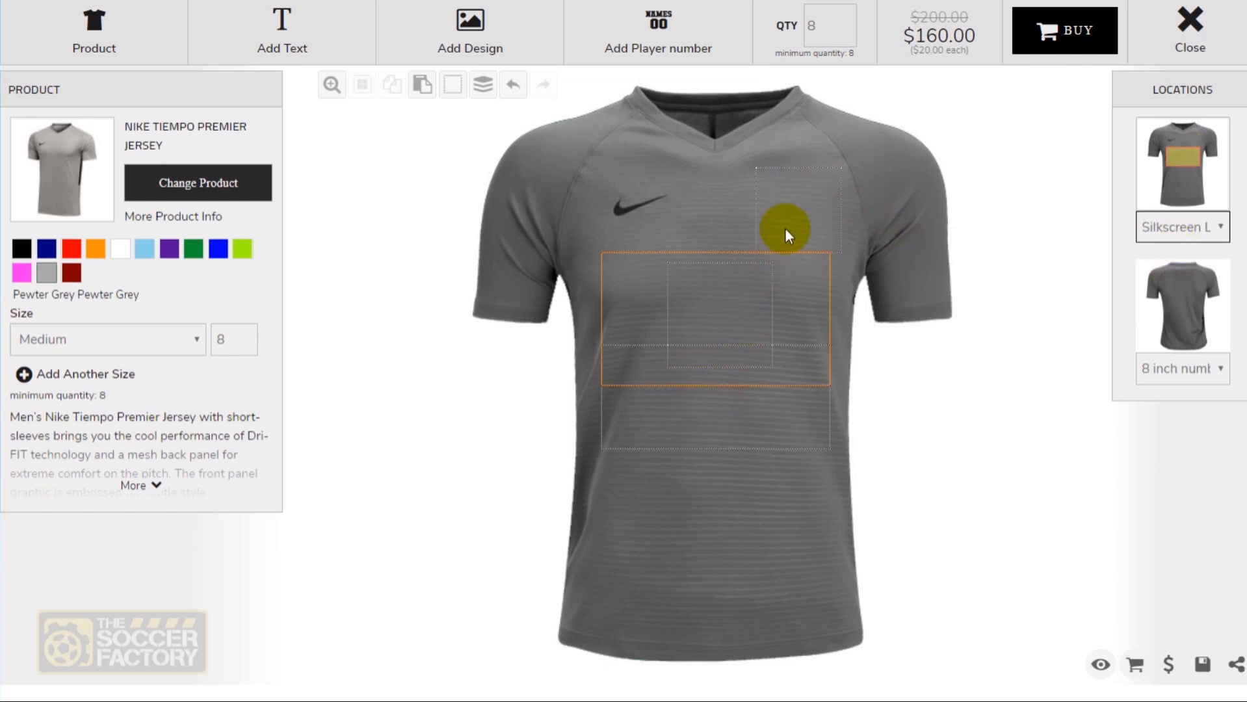
{"action": "left_click", "coordinate": [784, 210]}
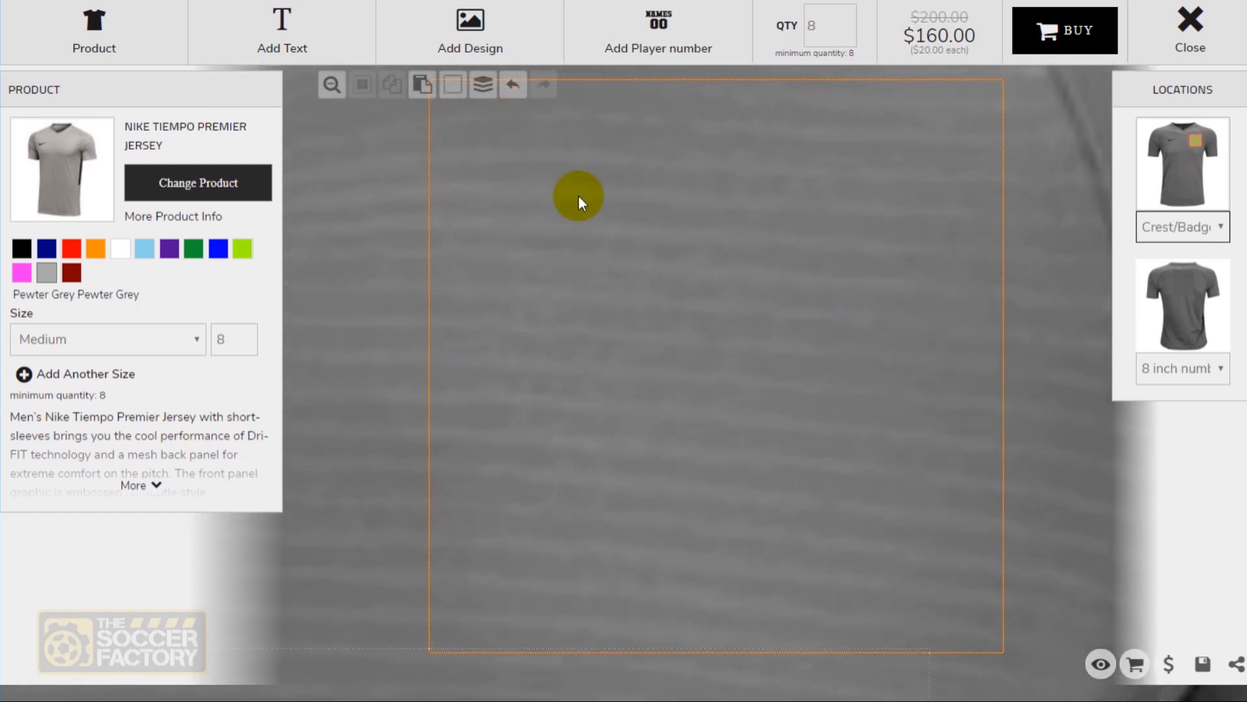
{"action": "left_click", "coordinate": [331, 85]}
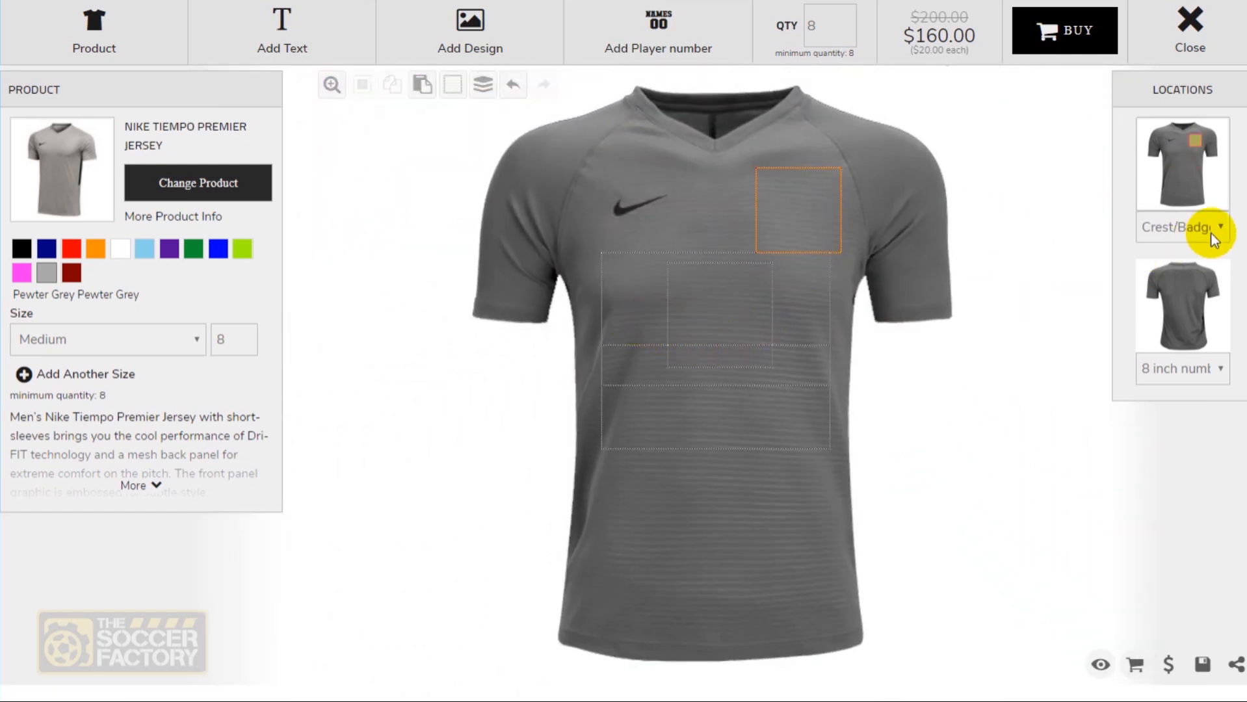
{"action": "left_click", "coordinate": [1213, 232]}
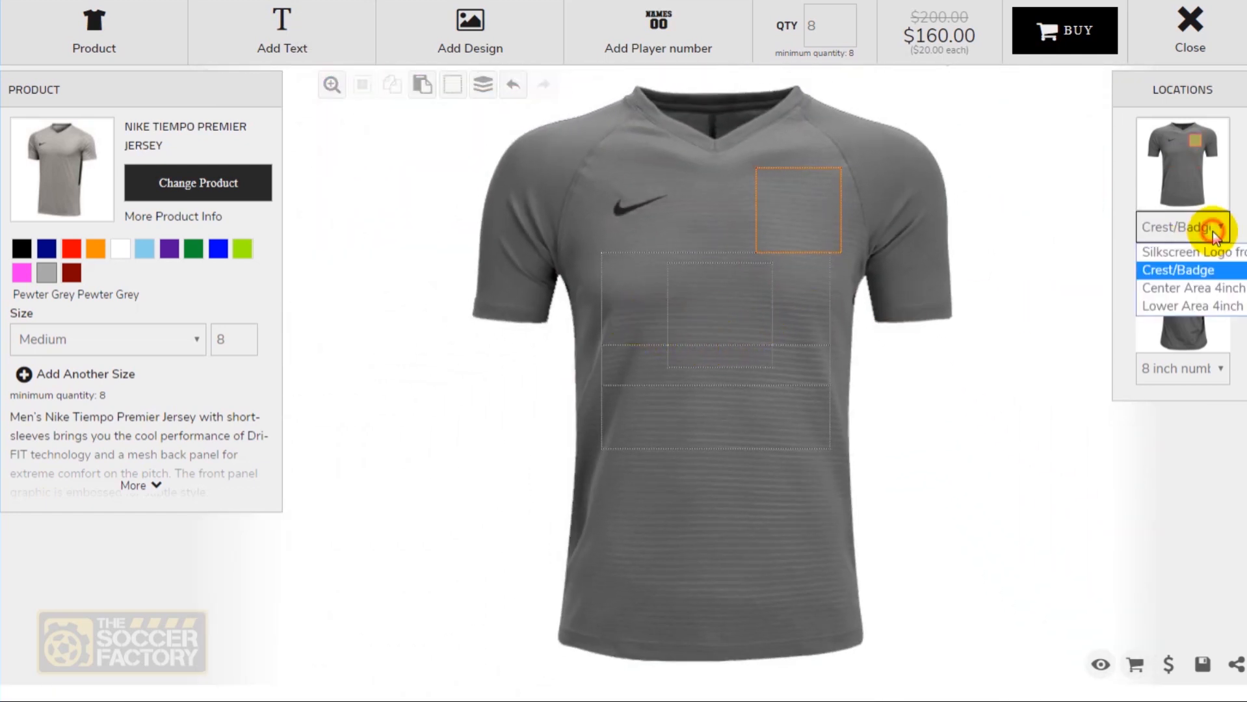
{"action": "left_click", "coordinate": [1193, 289]}
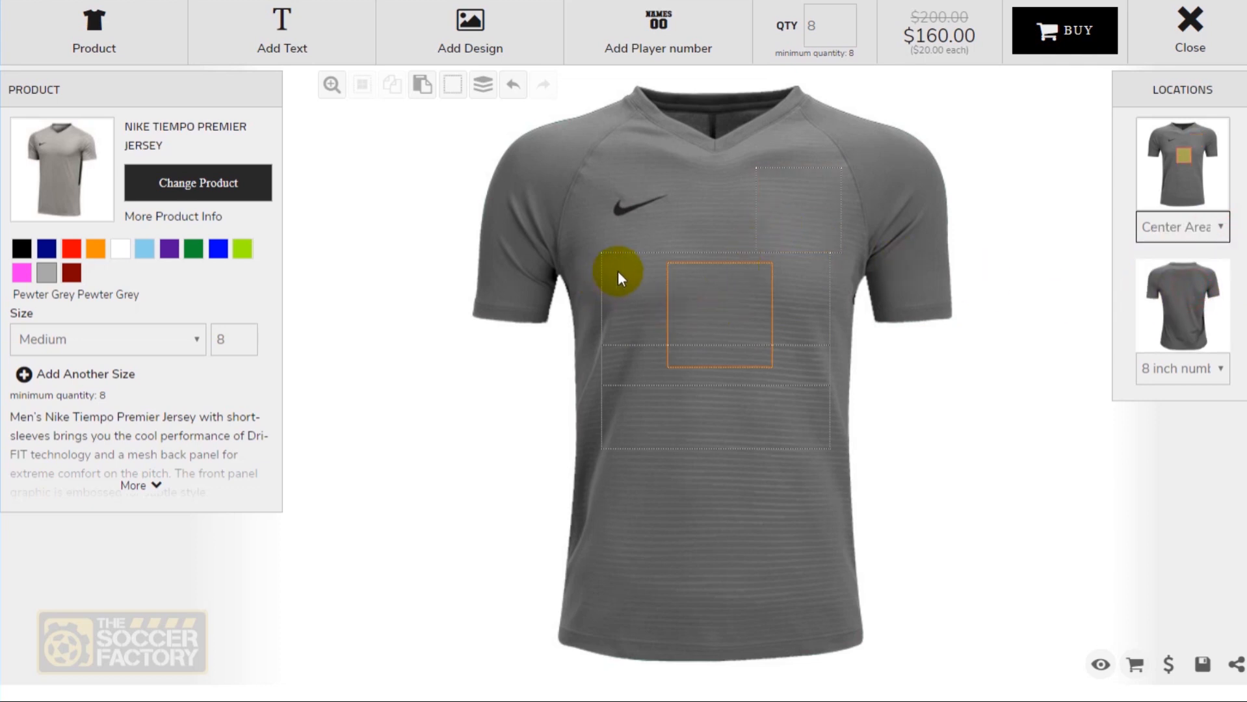
{"action": "left_click", "coordinate": [618, 271]}
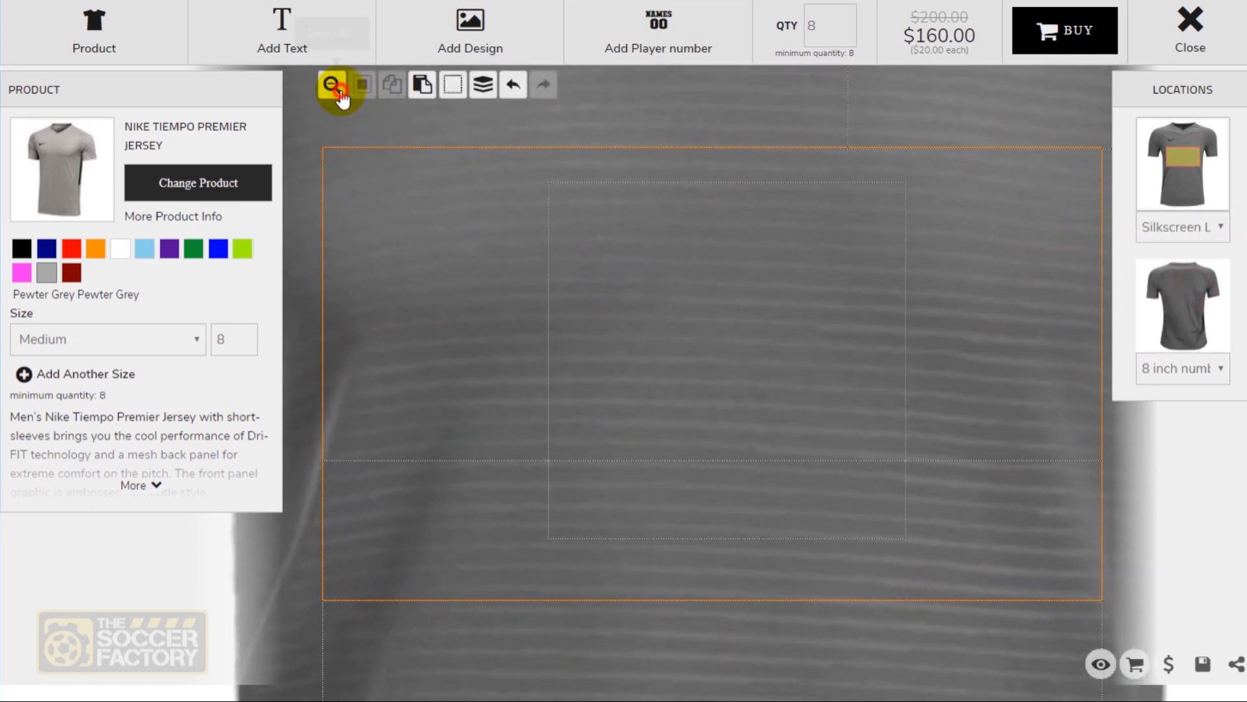
{"action": "left_click", "coordinate": [339, 95]}
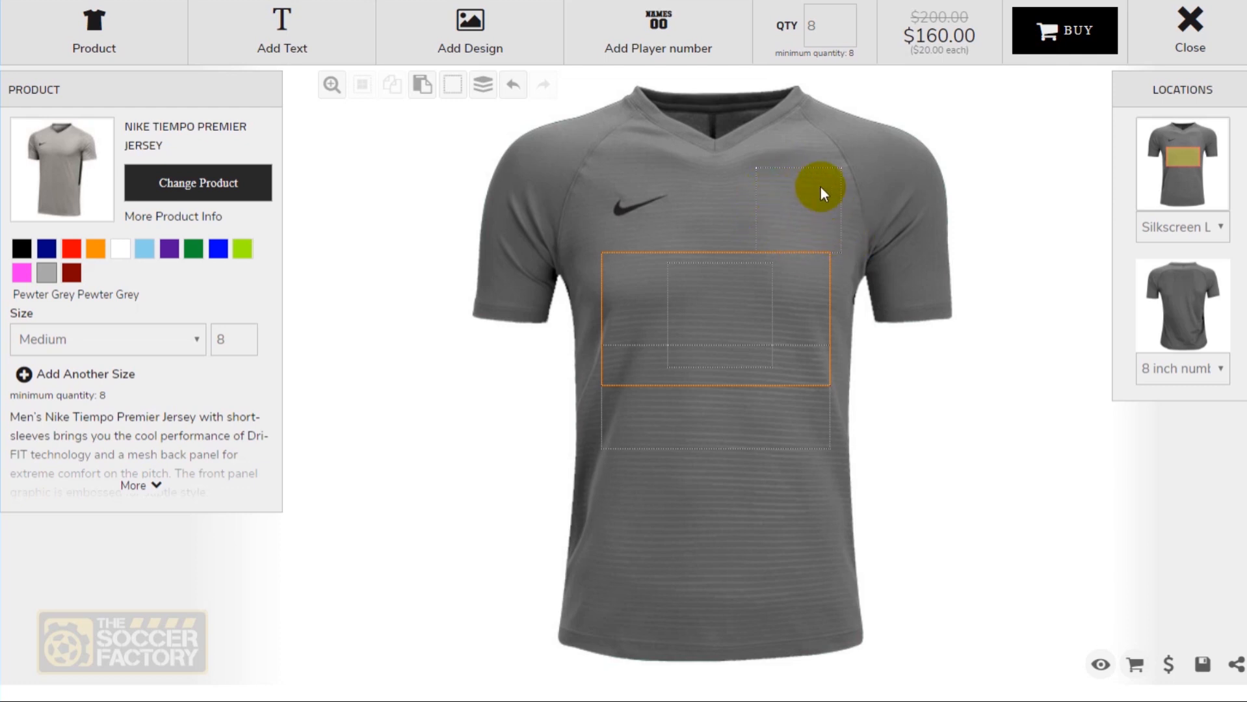
Step: Add the stock soccer crest CRST-4B as a heat transfer design in the jersey's Crest/Badge location
{"action": "left_click", "coordinate": [778, 199]}
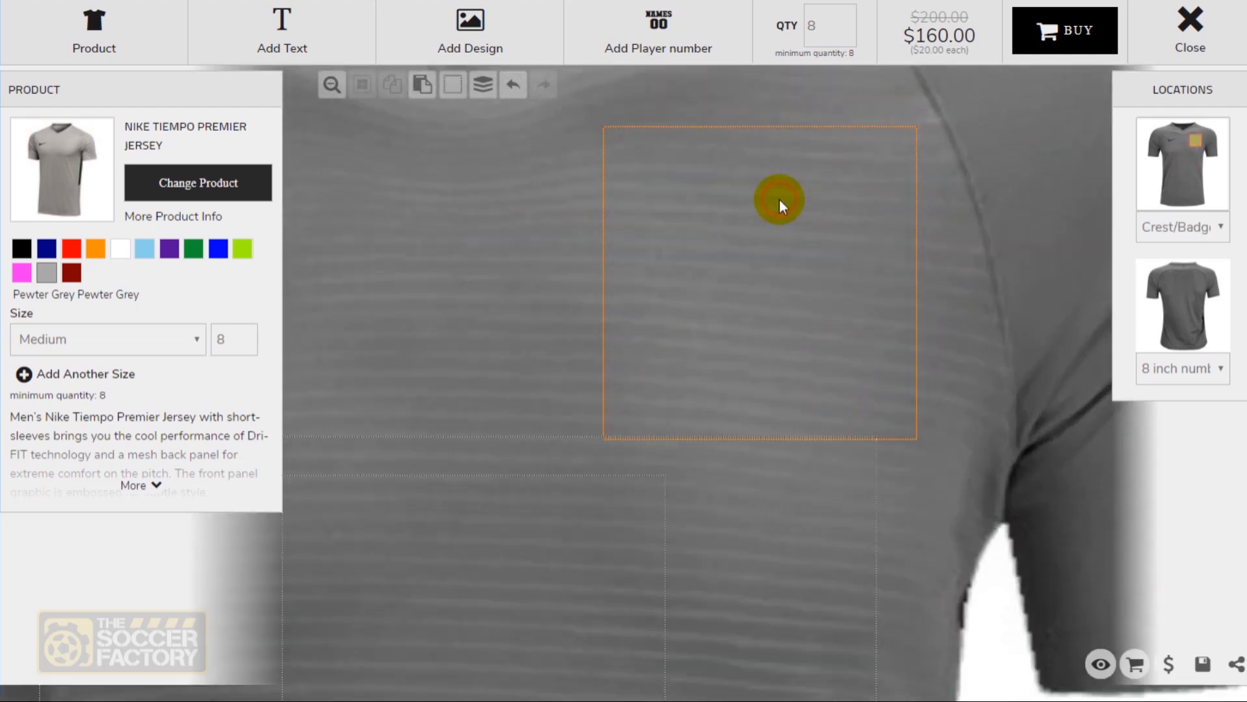
{"action": "left_click", "coordinate": [474, 32]}
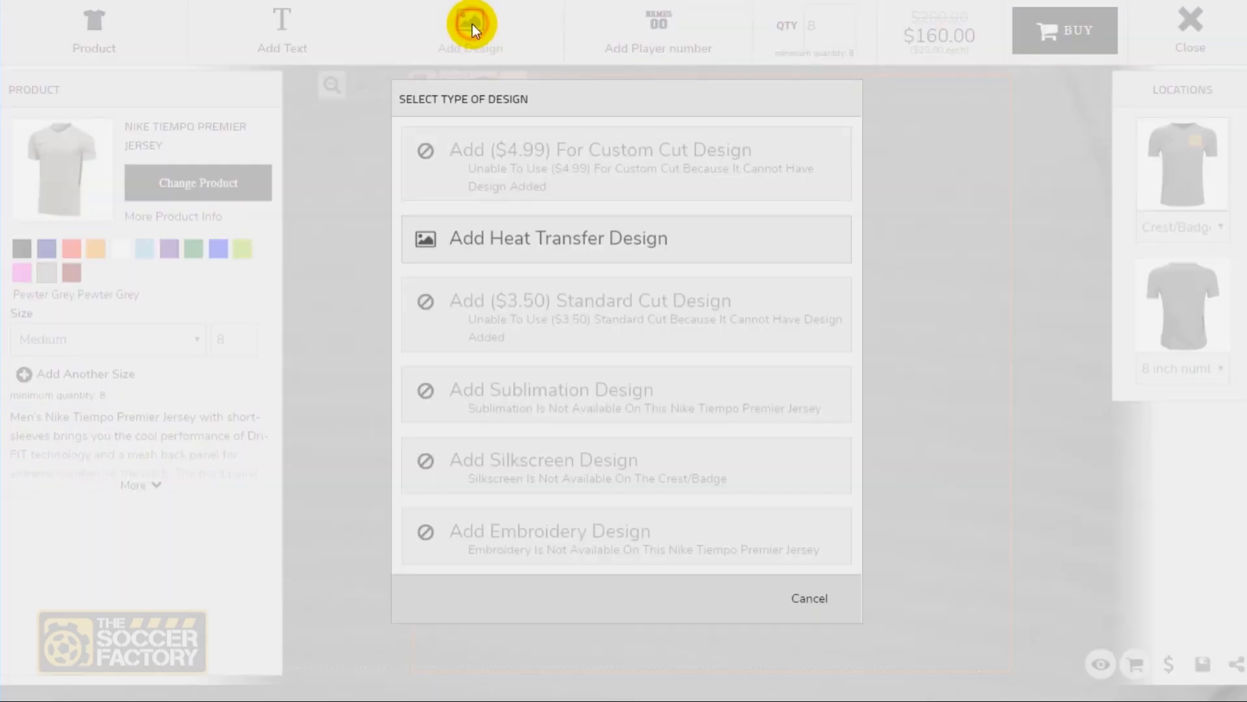
{"action": "left_click", "coordinate": [524, 250]}
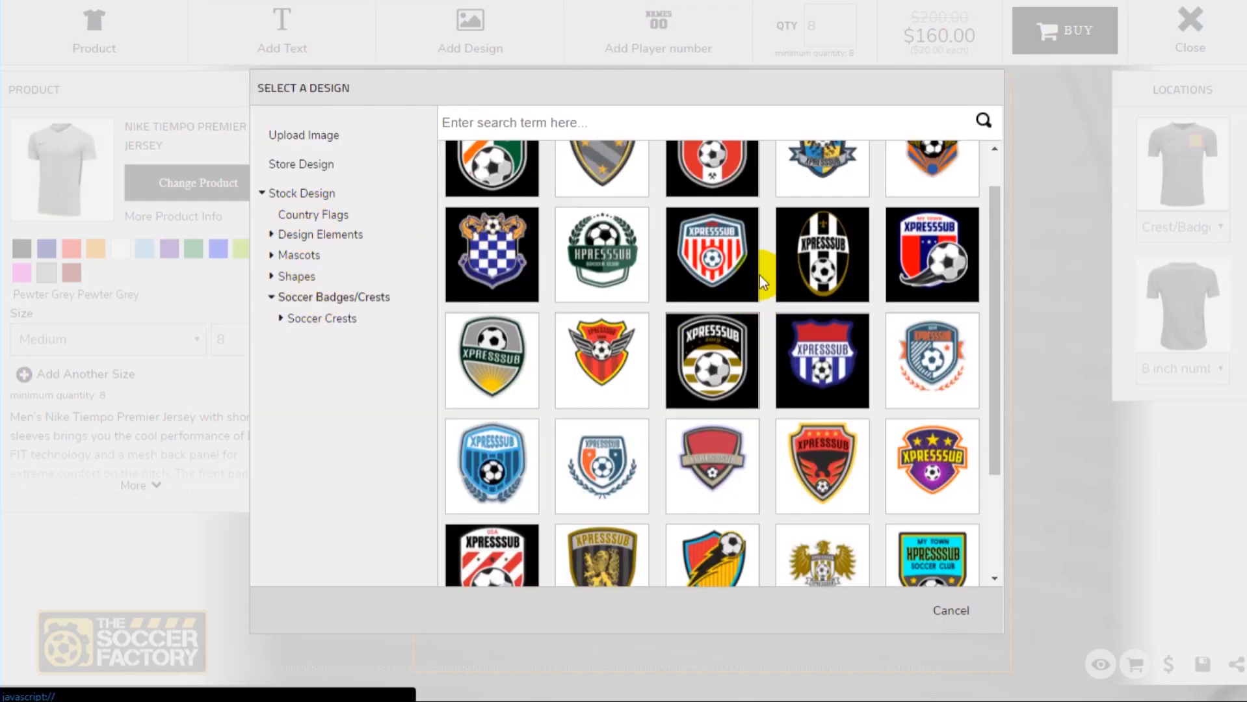
{"action": "left_click", "coordinate": [307, 221]}
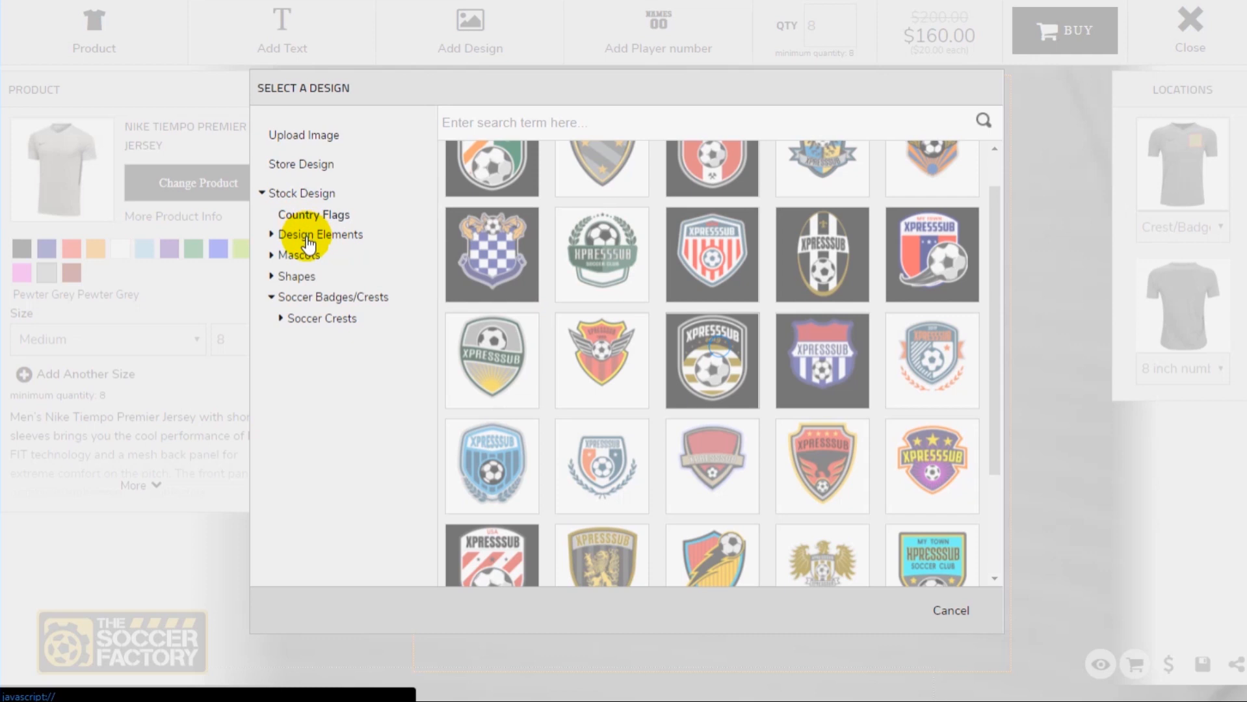
{"action": "left_click", "coordinate": [303, 299]}
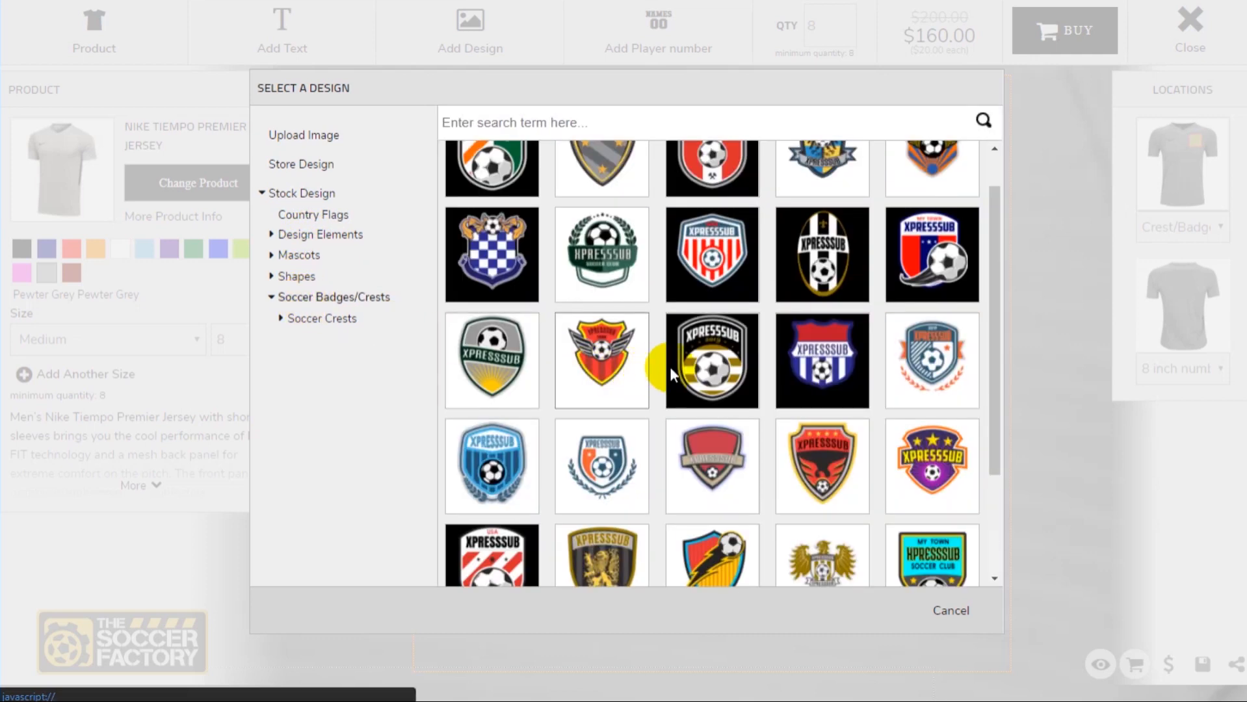
{"action": "left_click", "coordinate": [696, 369]}
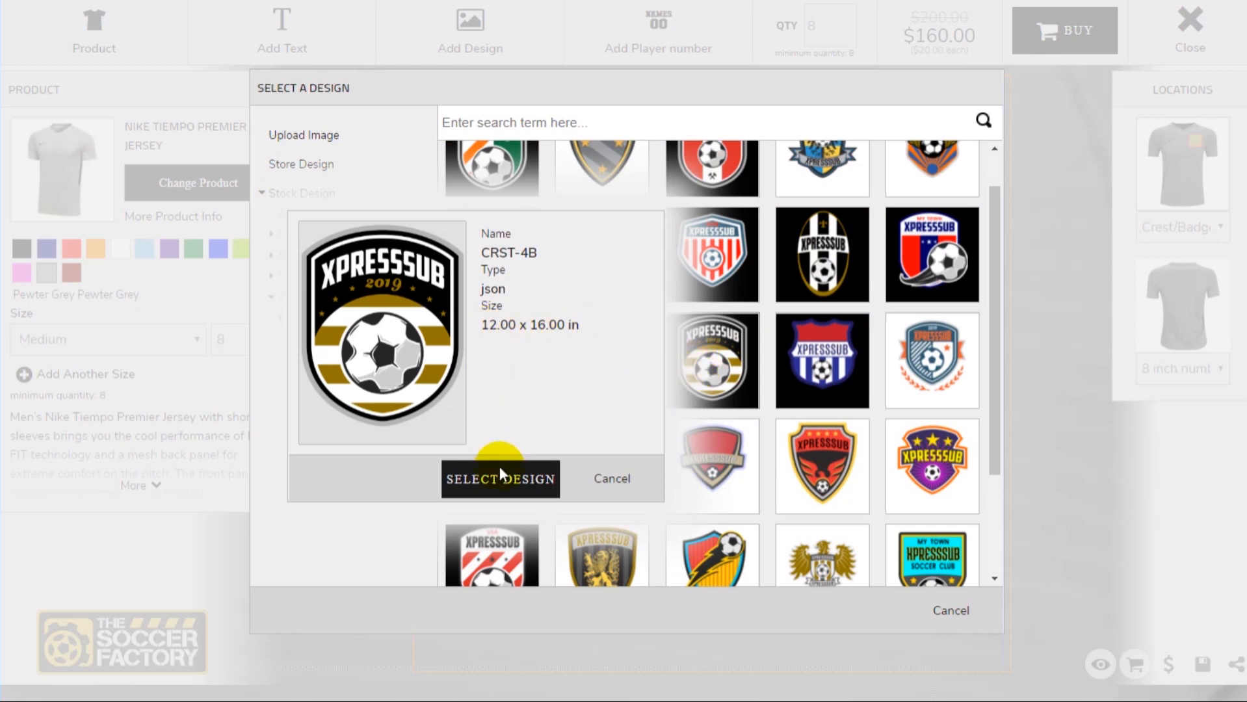
{"action": "left_click", "coordinate": [499, 492]}
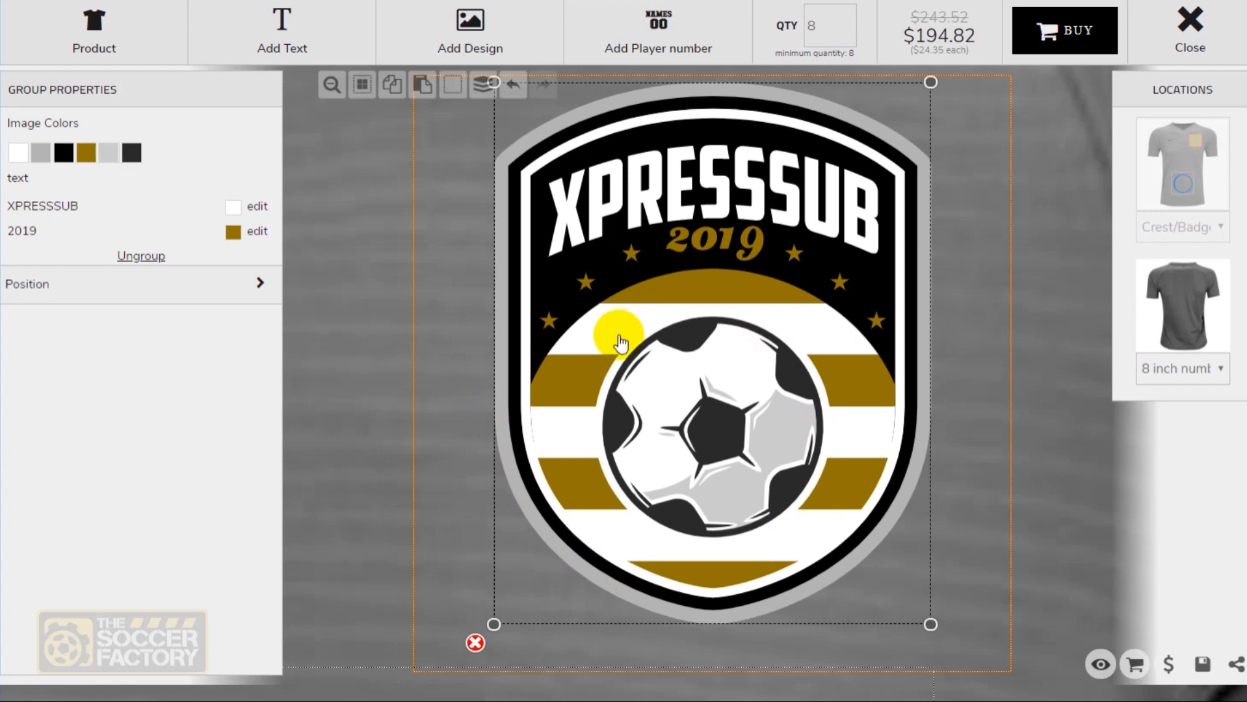
Step: Shift the crest slightly toward the jersey's centre within the Crest/Badge area and deselect it
{"action": "left_click", "coordinate": [328, 97]}
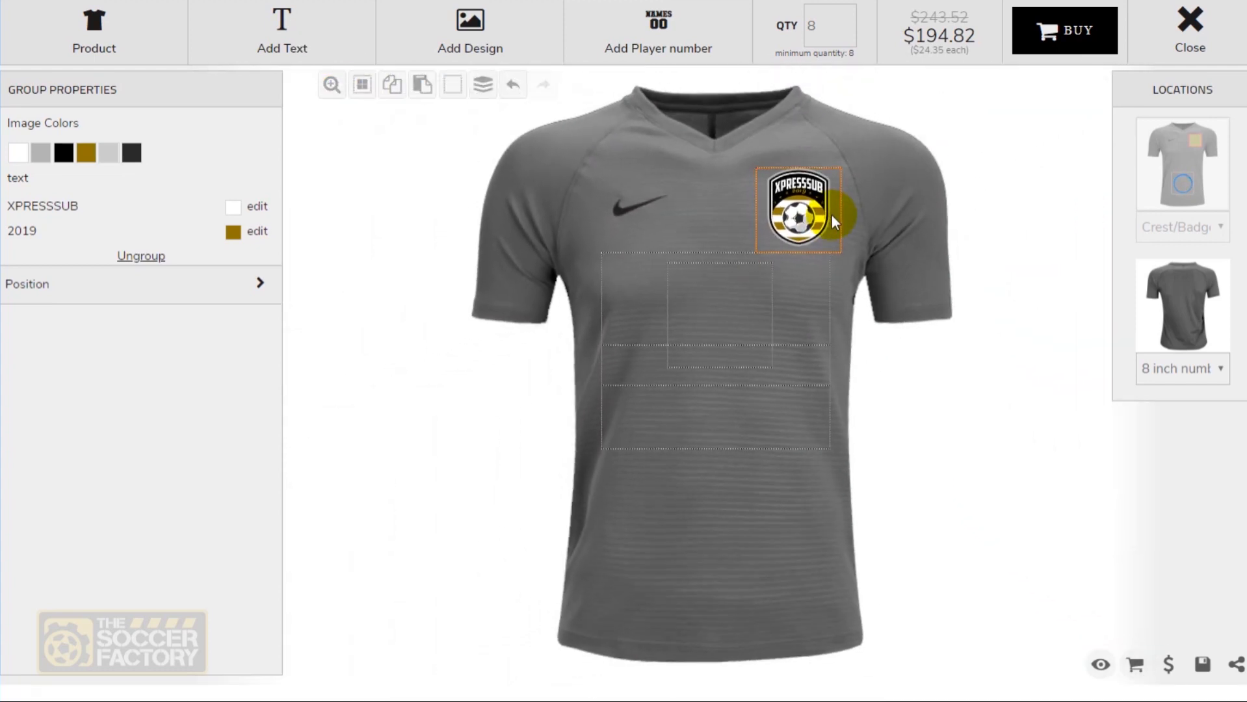
{"action": "left_click", "coordinate": [832, 215]}
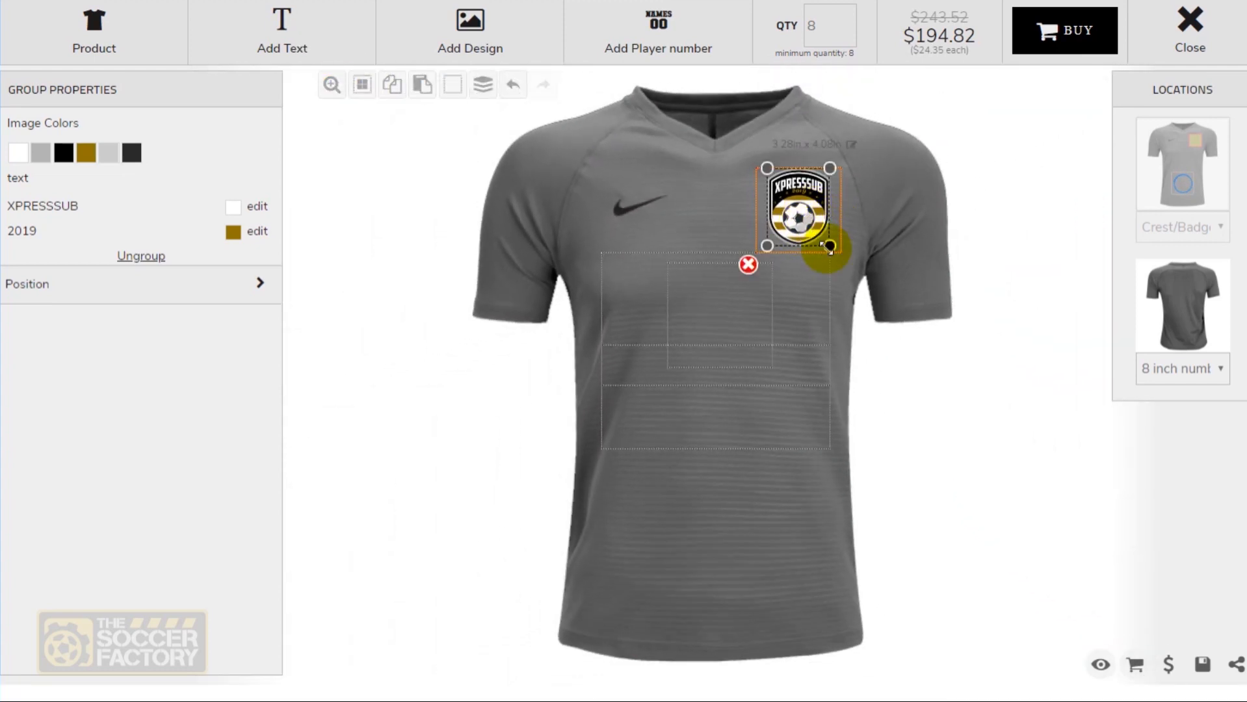
{"action": "left_click_drag", "start_coordinate": [804, 221], "coordinate": [799, 223]}
{"action": "left_click", "coordinate": [425, 197]}
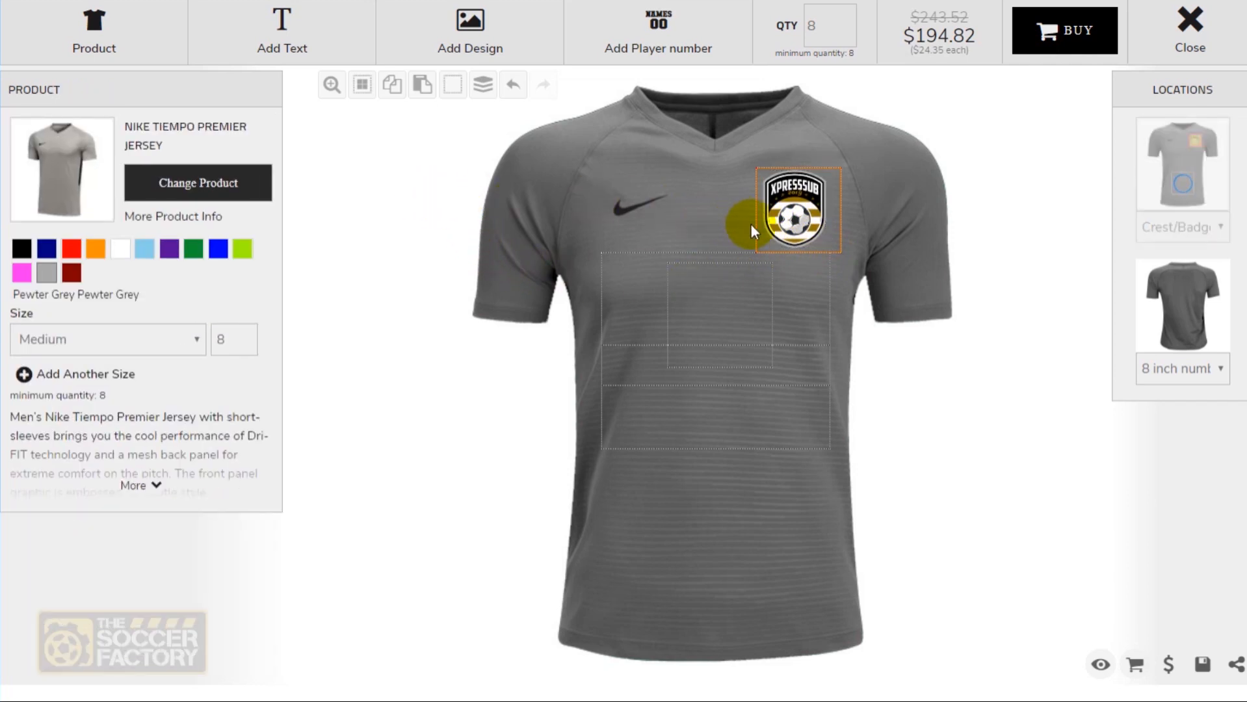
Step: Recolor the crest's dark gold stripes and stars to the purple already among the colors in use
{"action": "left_click", "coordinate": [802, 224]}
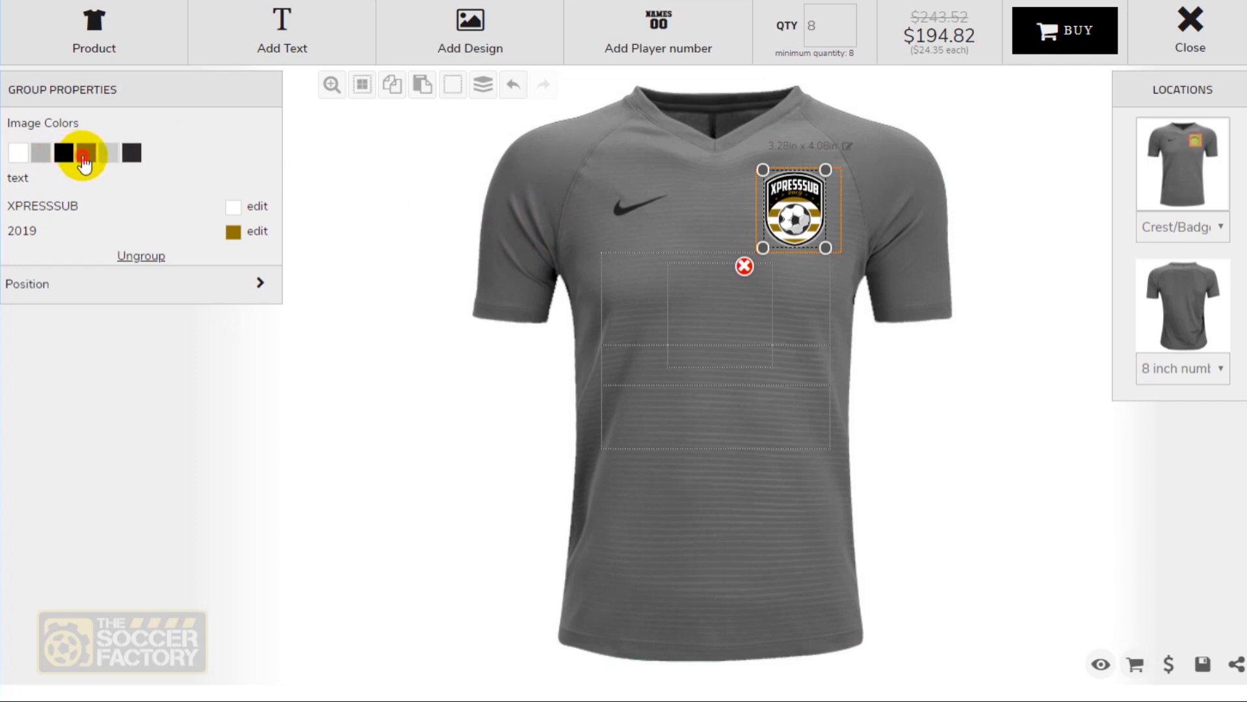
{"action": "left_click", "coordinate": [82, 154]}
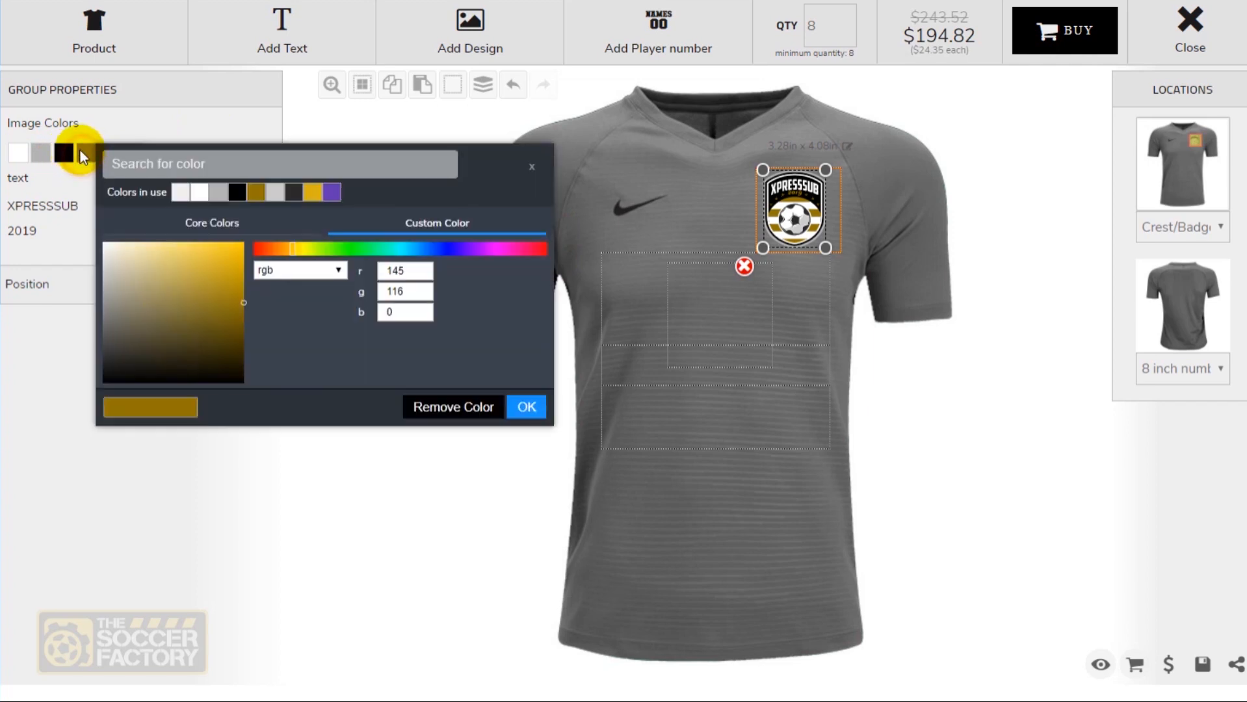
{"action": "left_click", "coordinate": [331, 193]}
{"action": "left_click", "coordinate": [526, 406]}
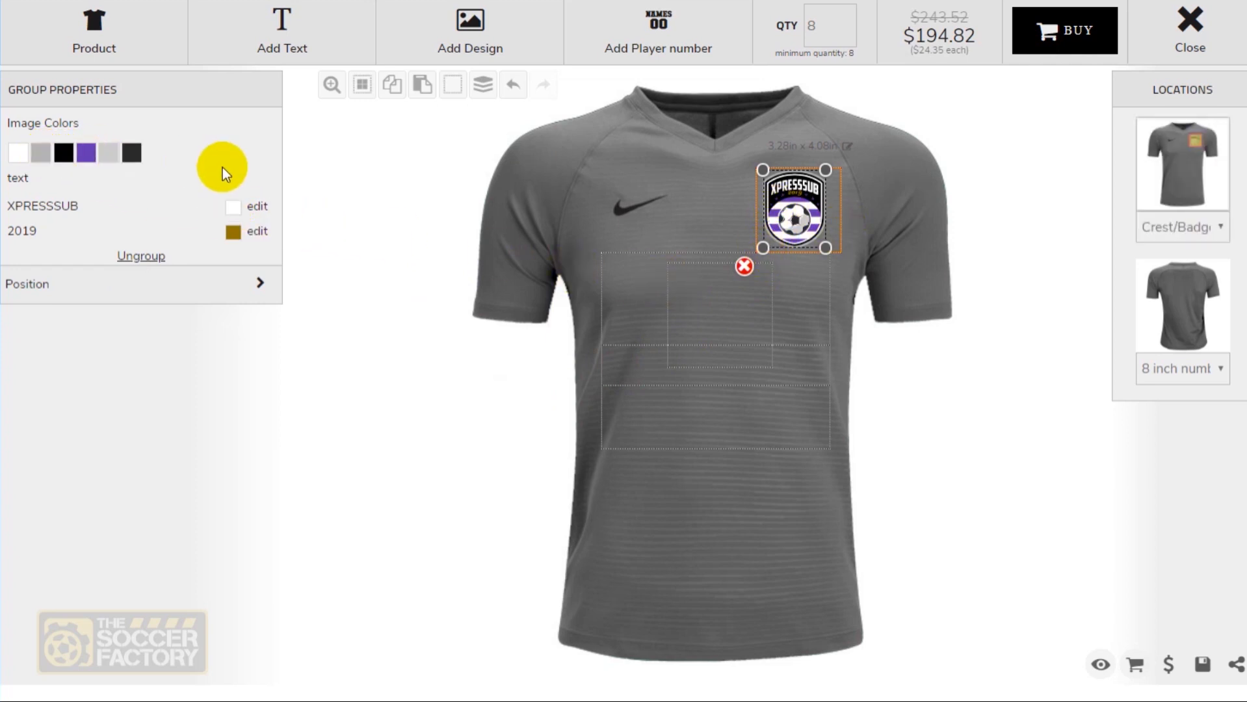
Step: Try golden yellow (RGB 218, 178, 19) for the crest's black areas, and set them back to black
{"action": "left_click", "coordinate": [63, 153]}
{"action": "left_click", "coordinate": [286, 193]}
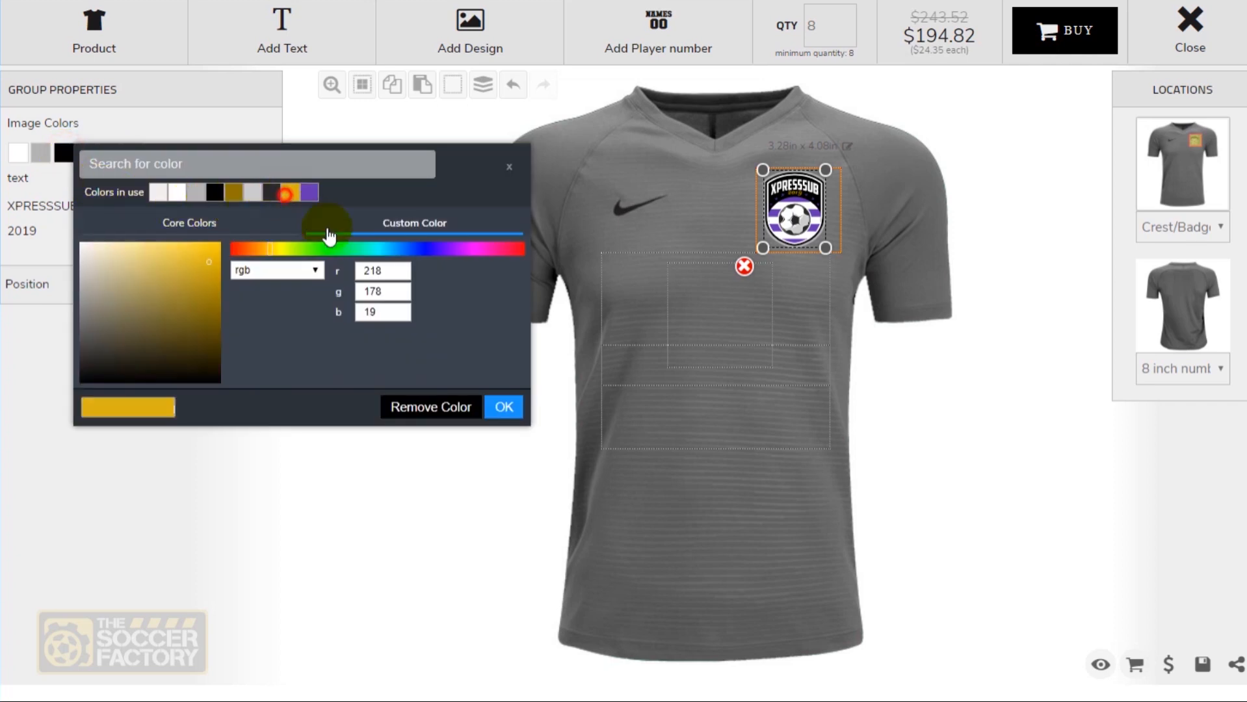
{"action": "left_click", "coordinate": [502, 407]}
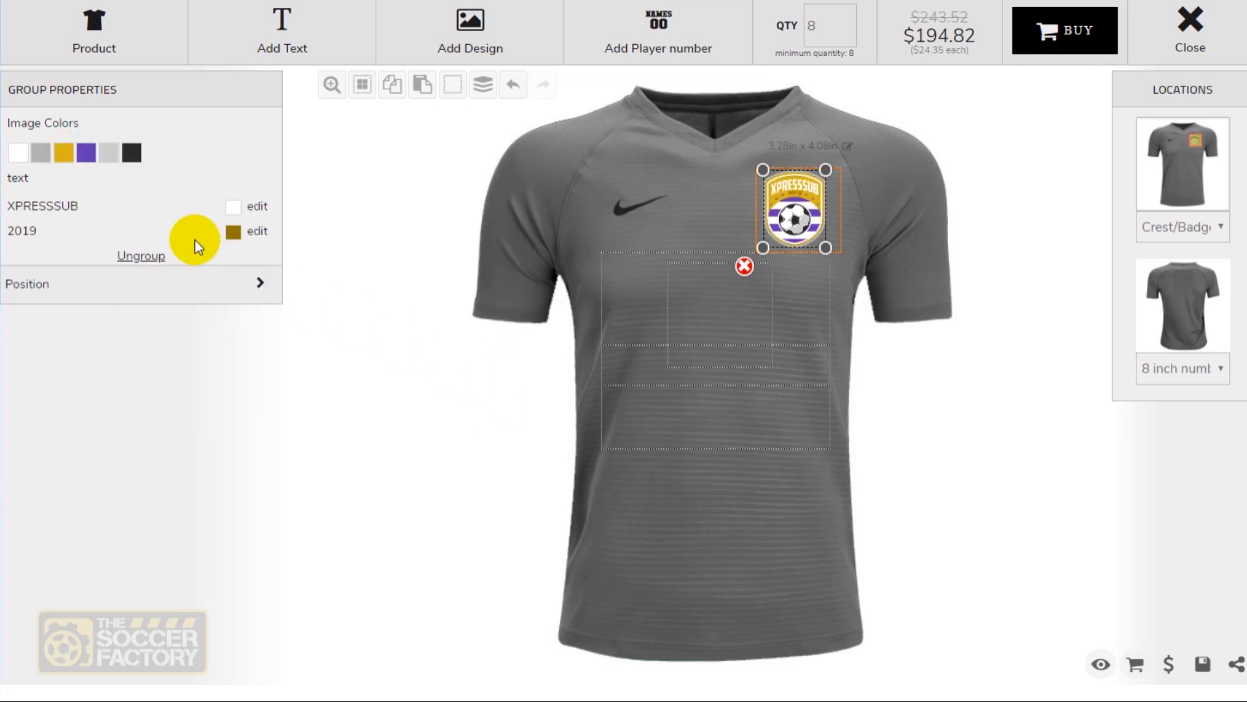
{"action": "left_click", "coordinate": [61, 152]}
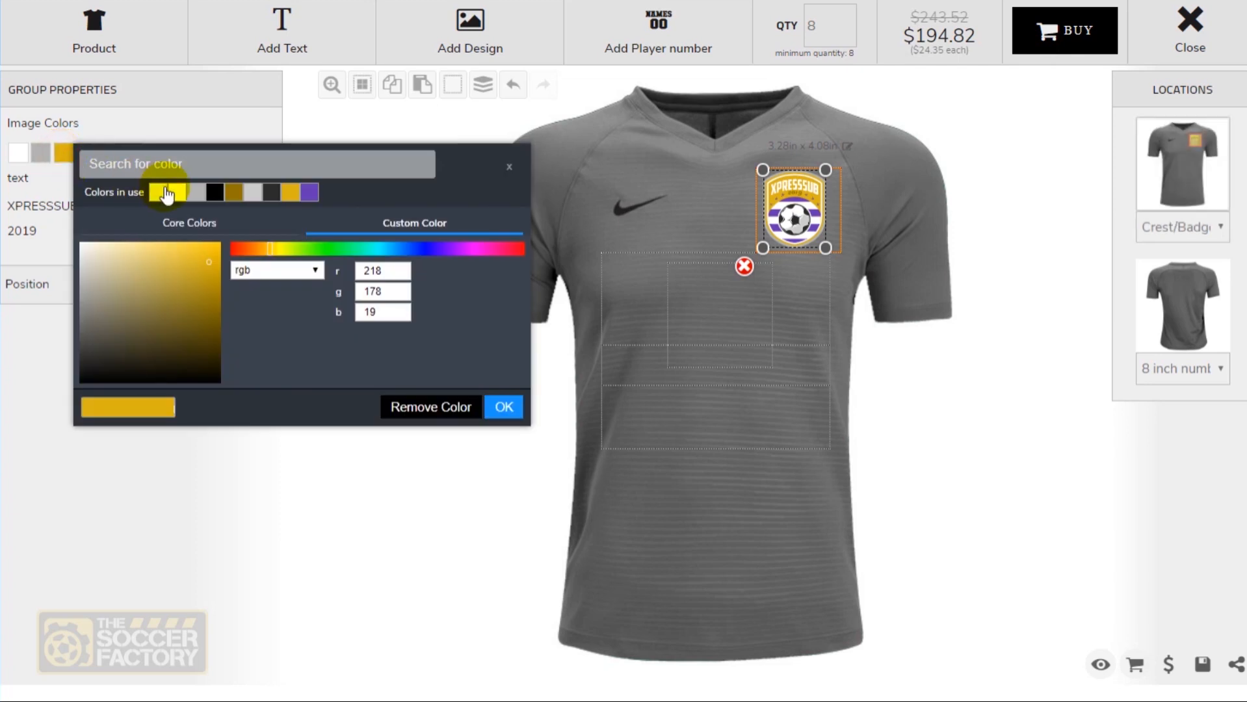
{"action": "left_click", "coordinate": [211, 194]}
{"action": "left_click", "coordinate": [505, 410]}
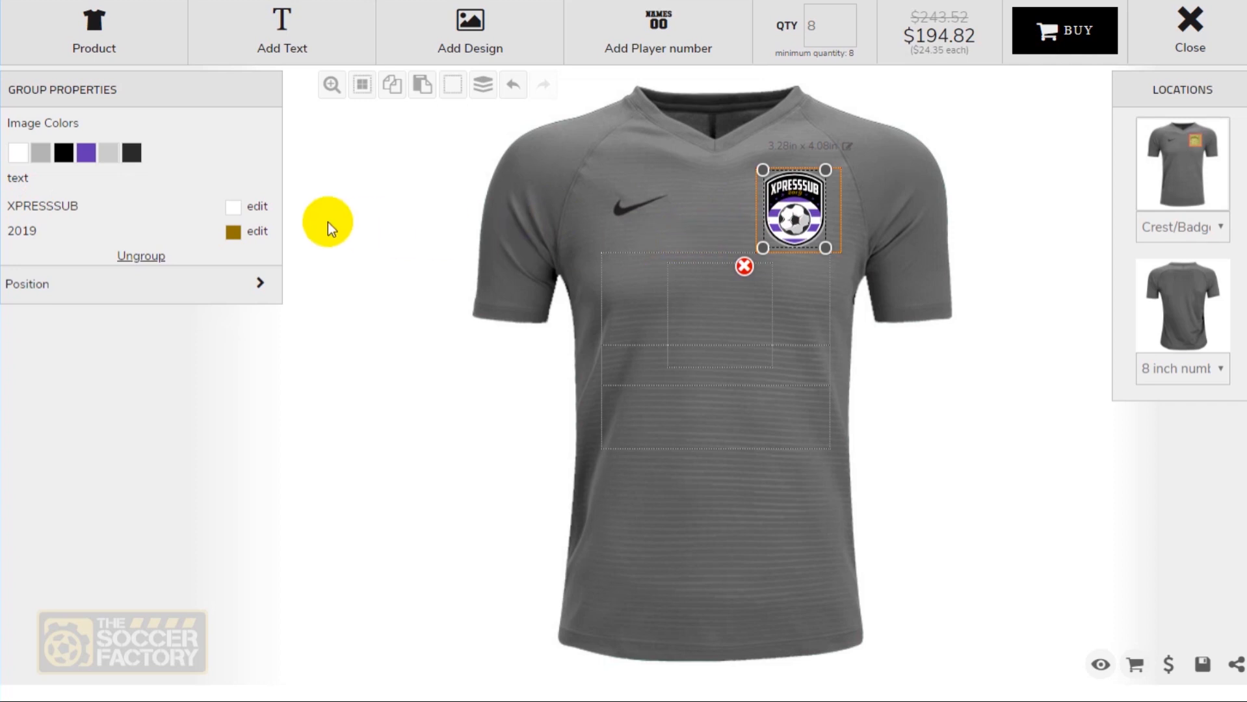
Step: Change the crest's team name text to SAN ANTONIO
{"action": "left_click", "coordinate": [257, 213]}
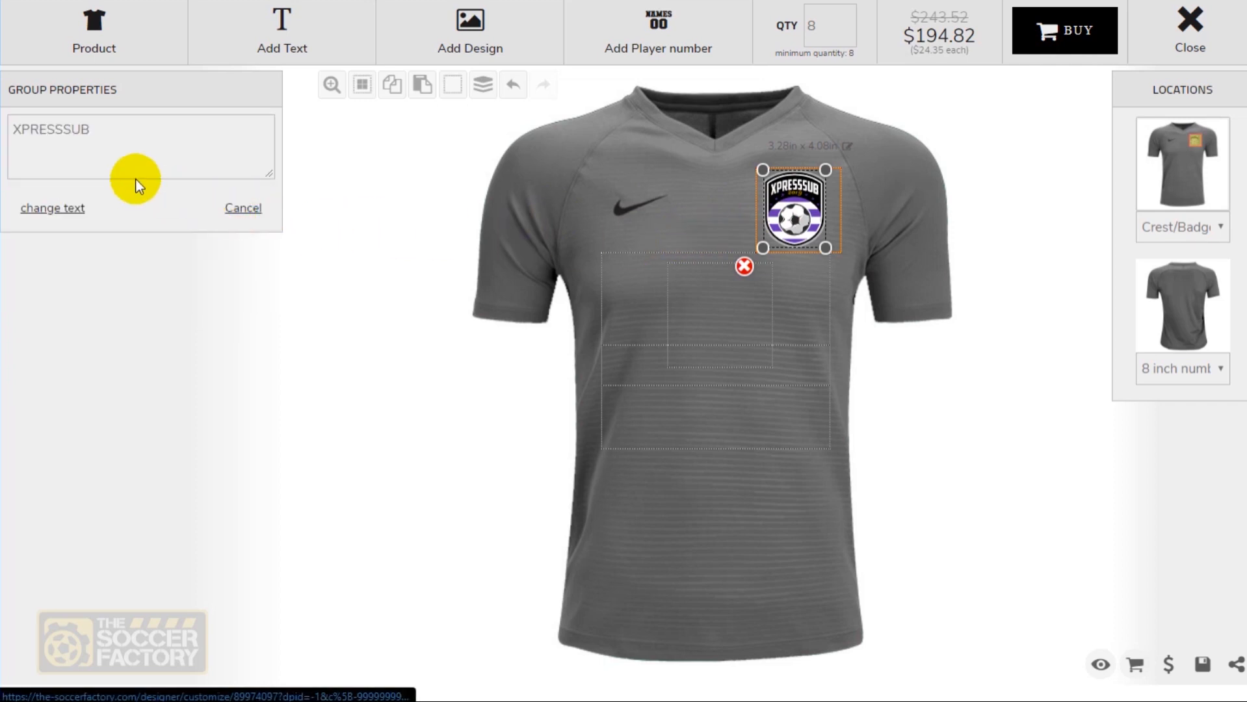
{"action": "triple_click", "coordinate": [132, 141]}
{"action": "type", "text": "SAN ANTONIO"}
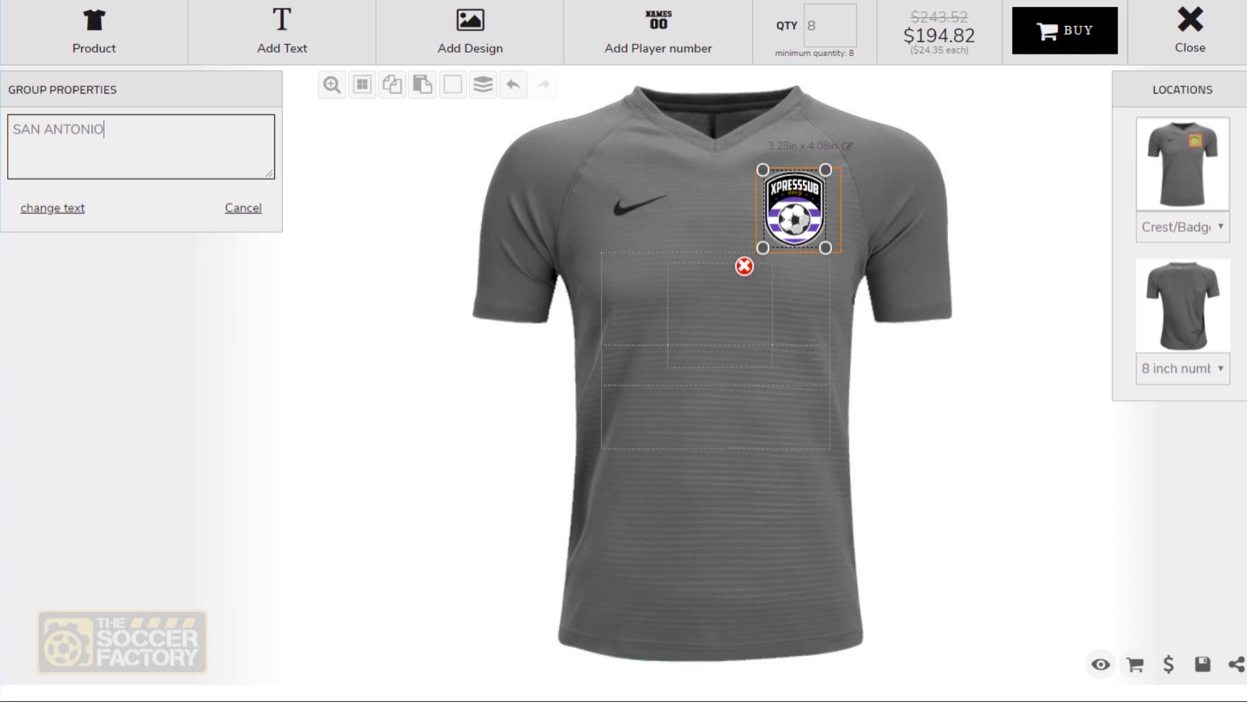
{"action": "left_click", "coordinate": [55, 209]}
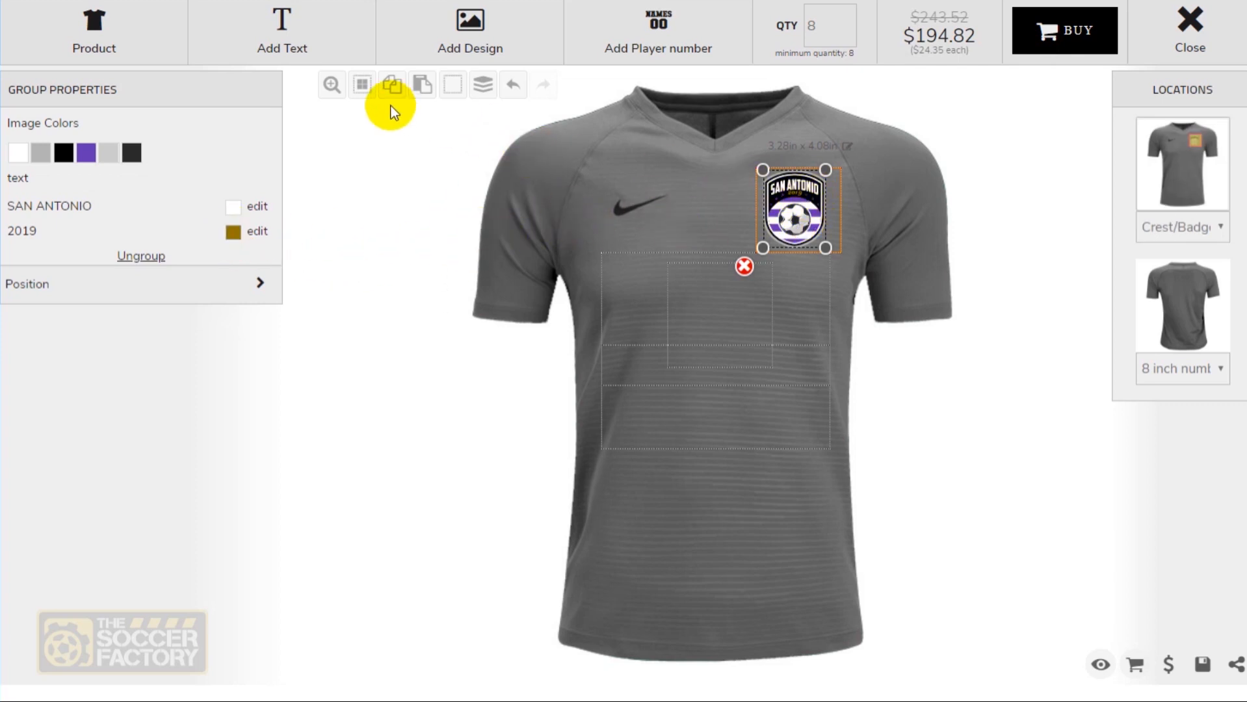
Step: Change the crest's year text to 1987 and inspect the edited crest up close
{"action": "left_click", "coordinate": [328, 84]}
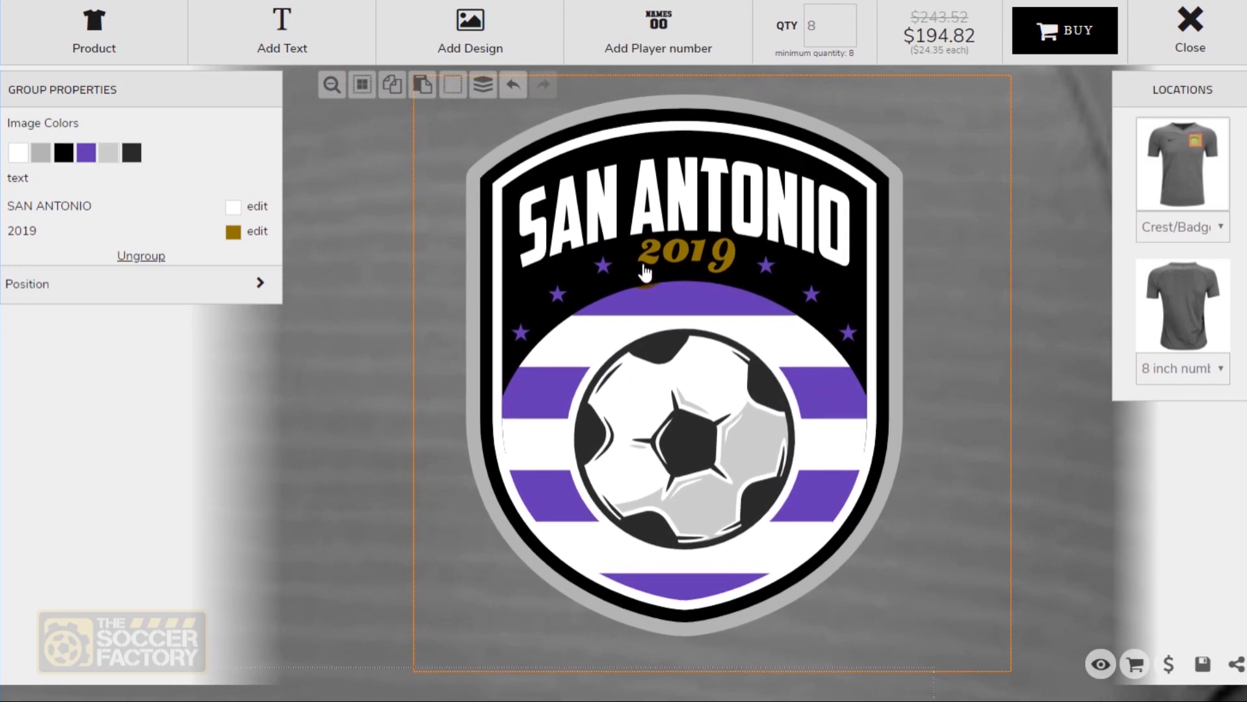
{"action": "left_click", "coordinate": [331, 84]}
{"action": "left_click", "coordinate": [249, 217]}
{"action": "left_click", "coordinate": [256, 232]}
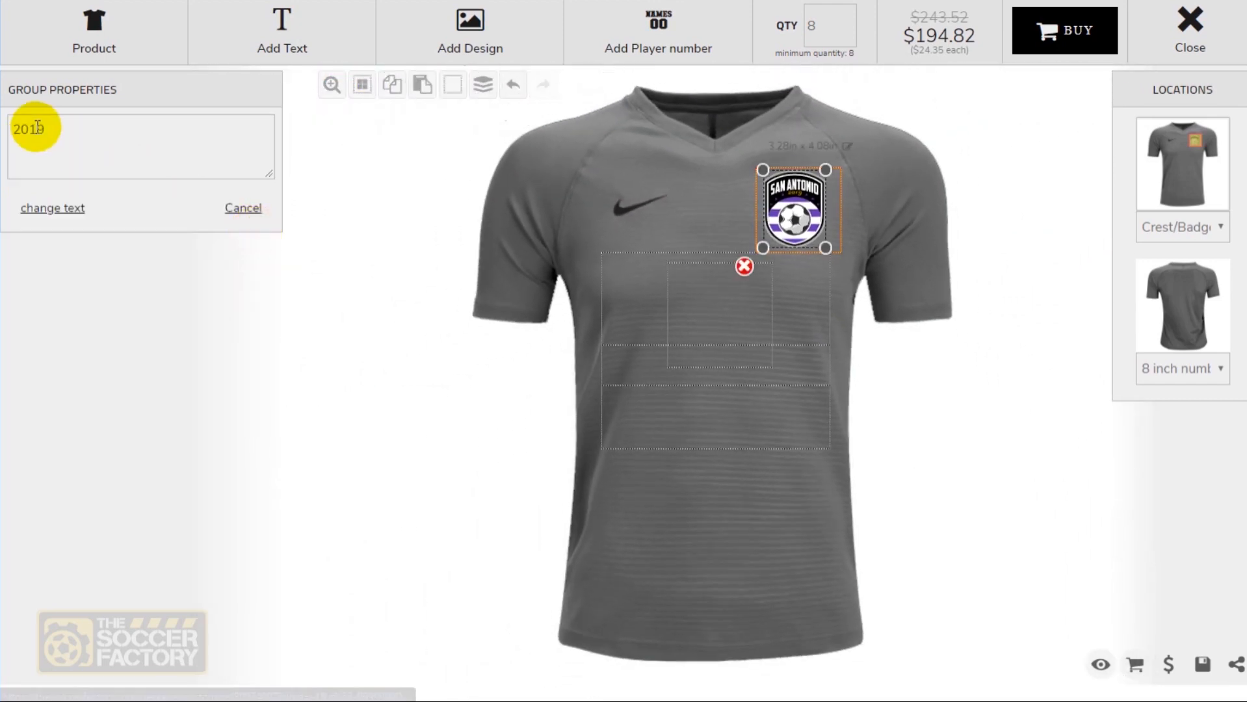
{"action": "left_click_drag", "start_coordinate": [5, 130], "coordinate": [213, 84]}
{"action": "type", "text": "1987"}
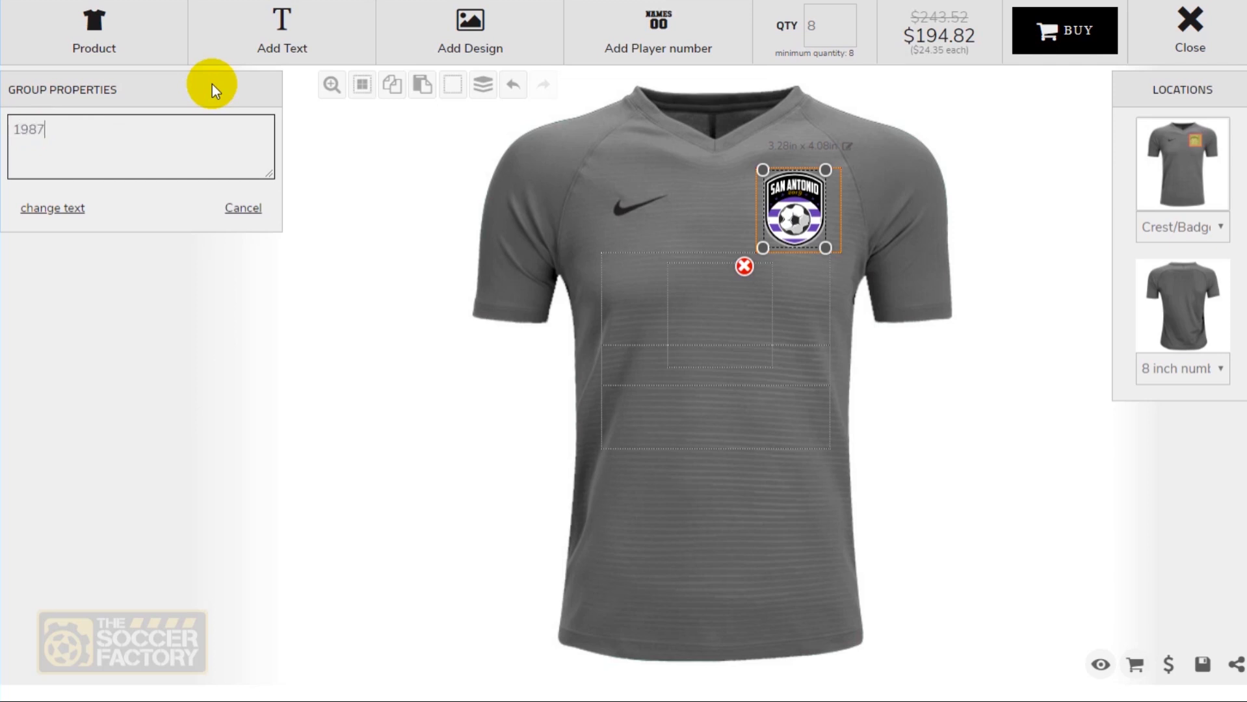
{"action": "left_click", "coordinate": [77, 209]}
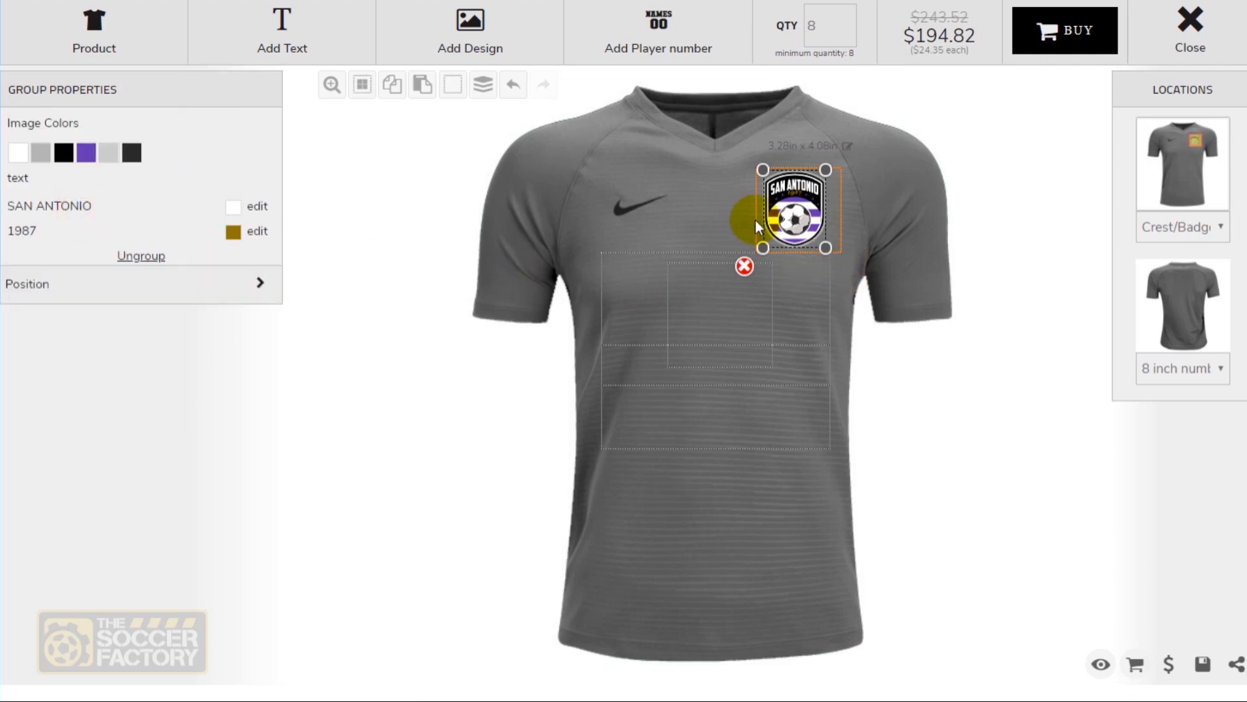
{"action": "double_click", "coordinate": [836, 221]}
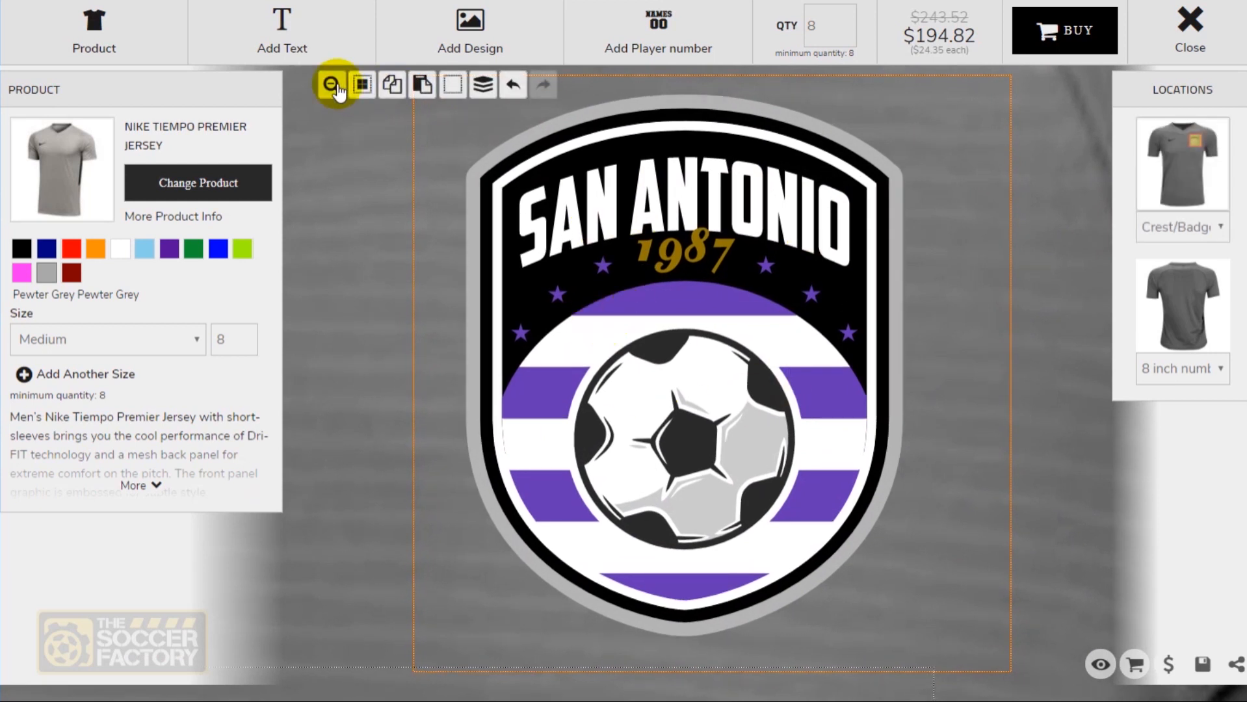
Step: Ungroup the crest and move its 1987 text slightly downward, then view the whole jersey with nothing selected
{"action": "left_click", "coordinate": [606, 251]}
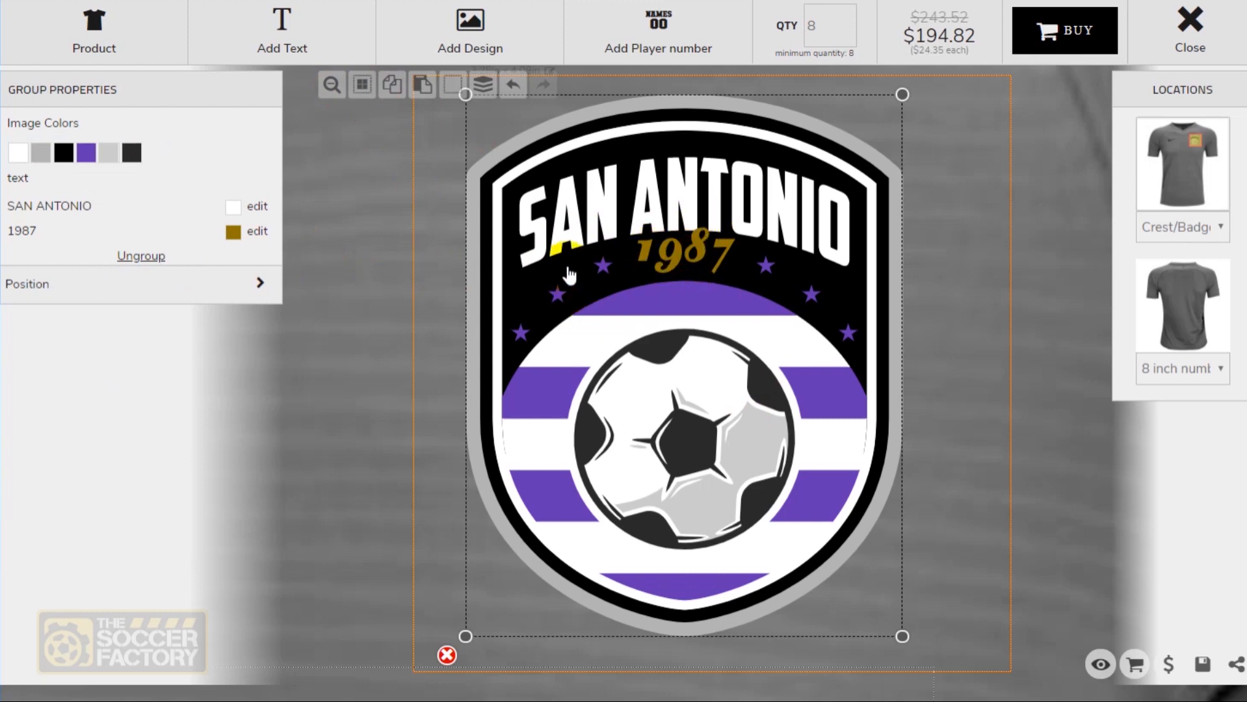
{"action": "left_click", "coordinate": [128, 255]}
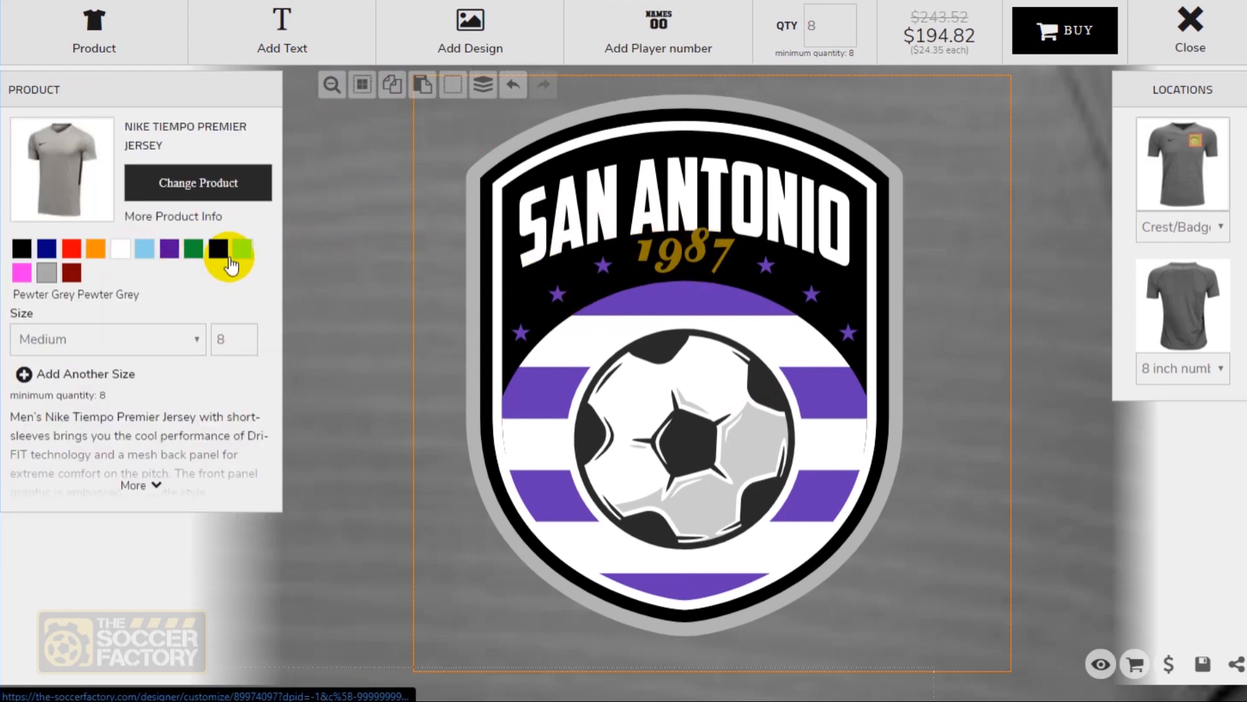
{"action": "left_click", "coordinate": [686, 260]}
{"action": "left_click_drag", "start_coordinate": [686, 260], "coordinate": [686, 265]}
{"action": "left_click", "coordinate": [332, 85]}
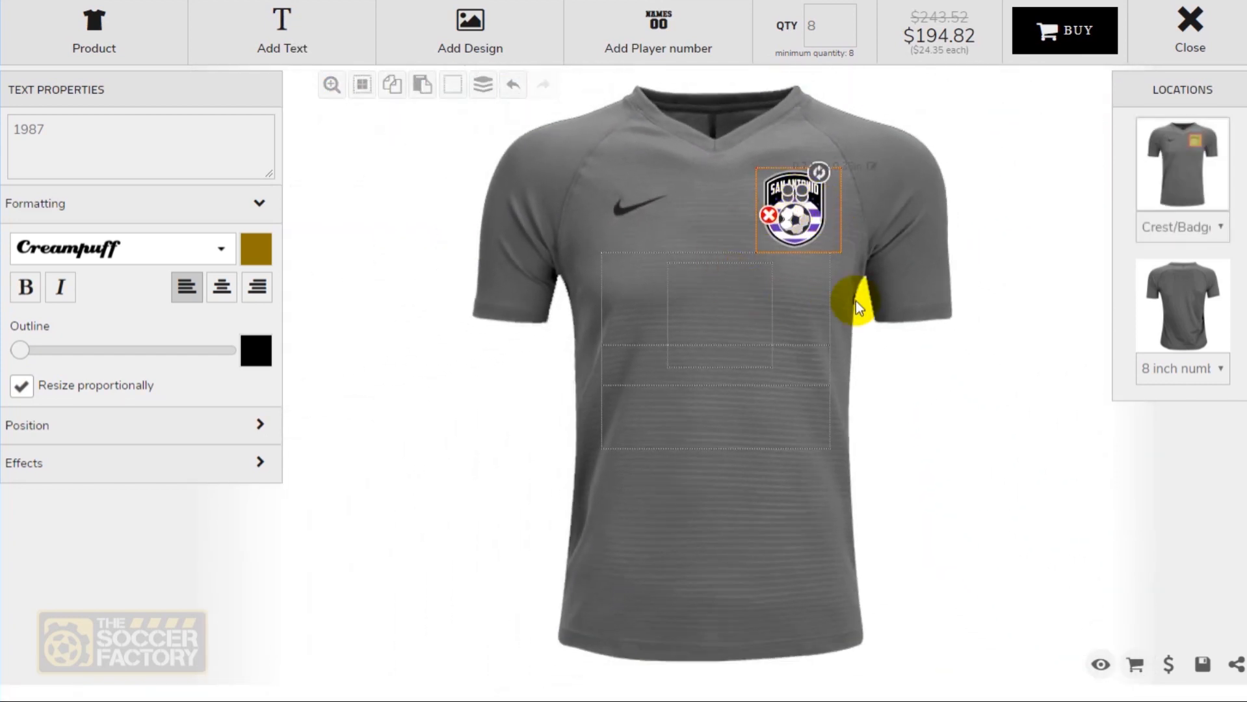
{"action": "left_click", "coordinate": [1018, 292]}
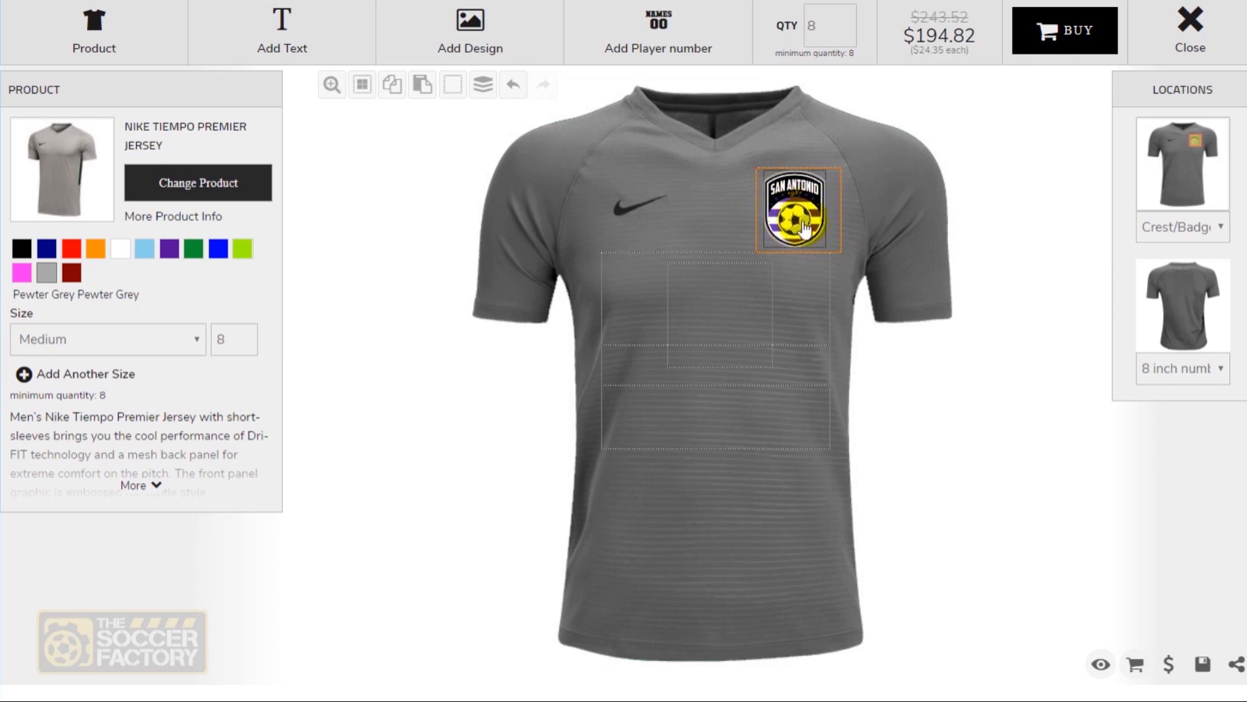
Step: Check which design, text and player number types are available for the Center Area 4inch Number location
{"action": "left_click", "coordinate": [704, 306]}
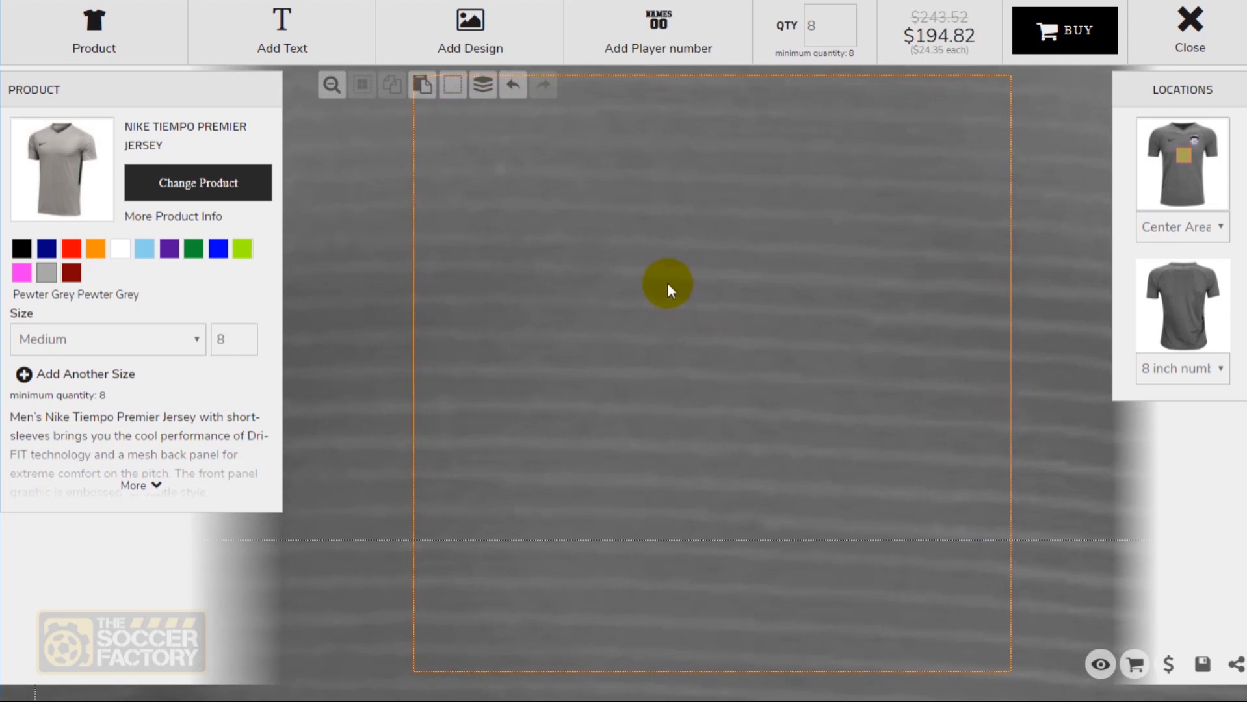
{"action": "left_click", "coordinate": [474, 30]}
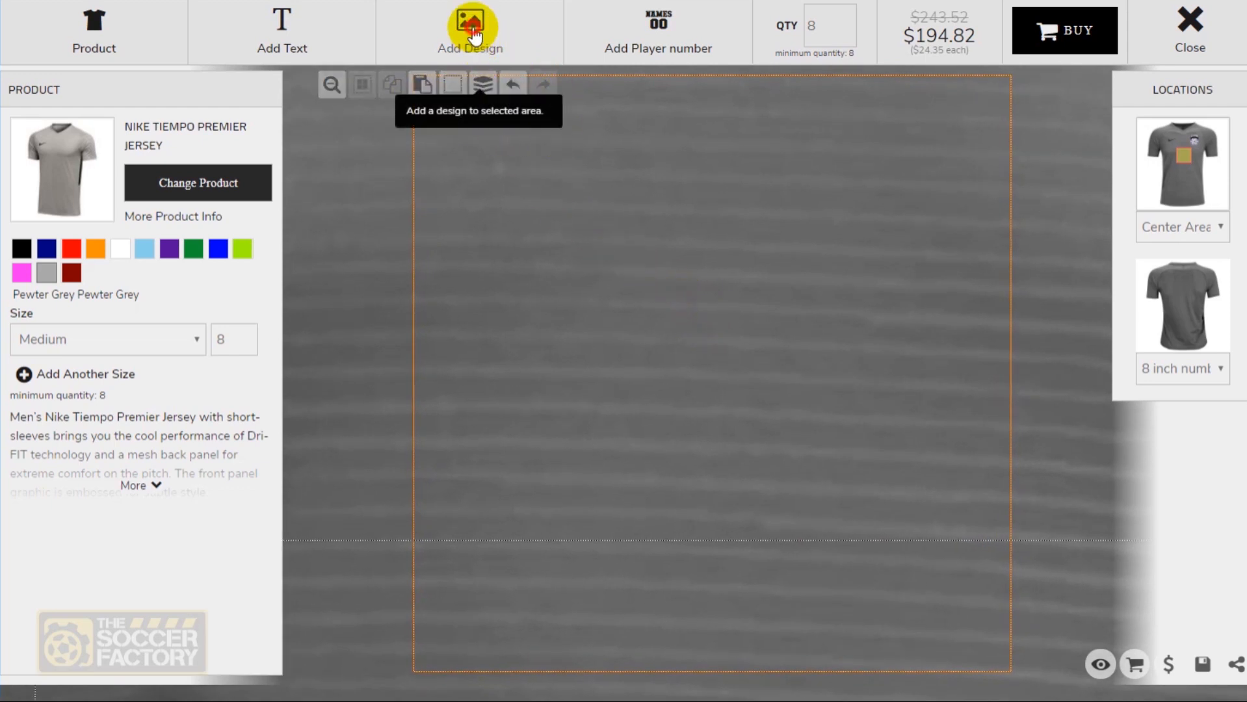
{"action": "left_click", "coordinate": [799, 601]}
{"action": "left_click", "coordinate": [289, 17]}
{"action": "left_click", "coordinate": [796, 593]}
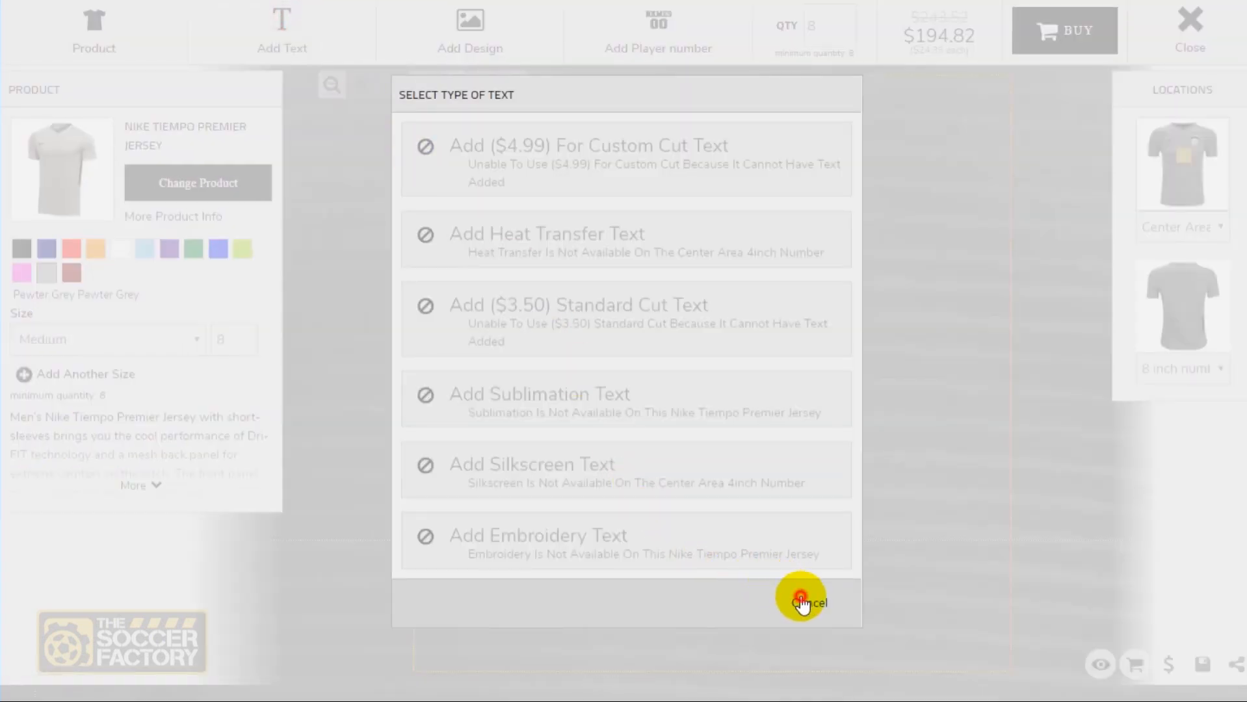
{"action": "left_click", "coordinate": [657, 22]}
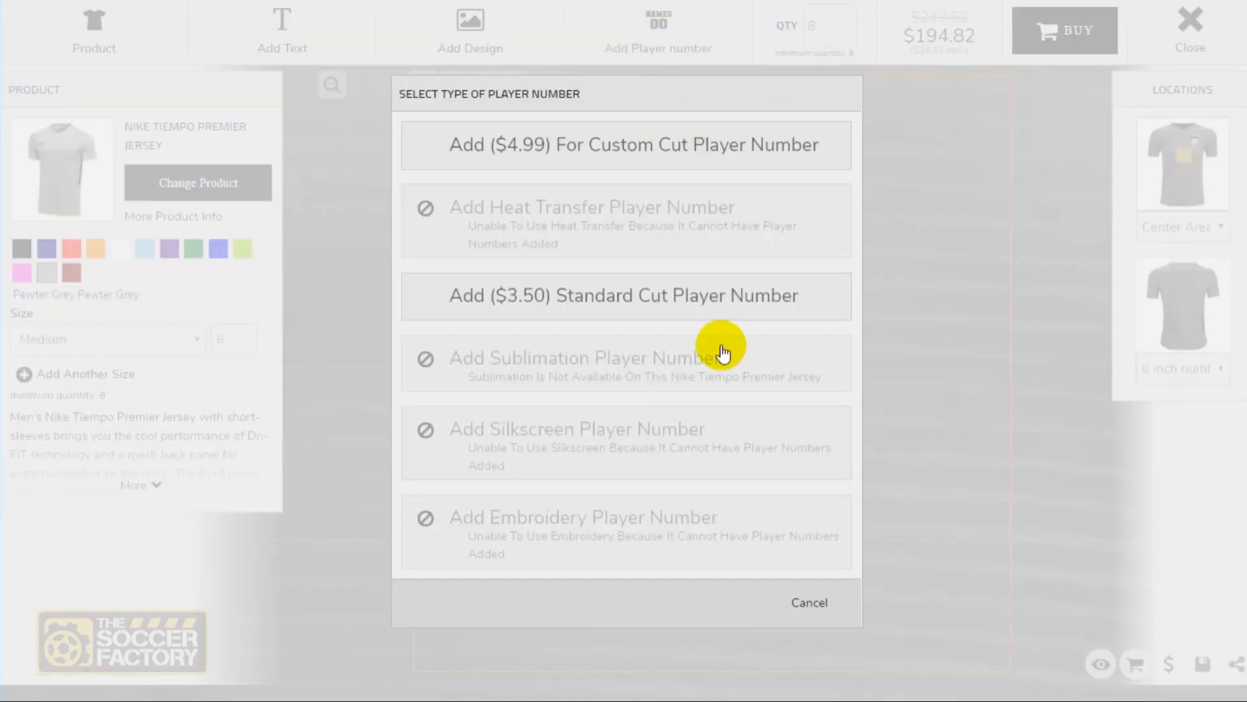
{"action": "left_click", "coordinate": [801, 598]}
{"action": "left_click", "coordinate": [331, 85]}
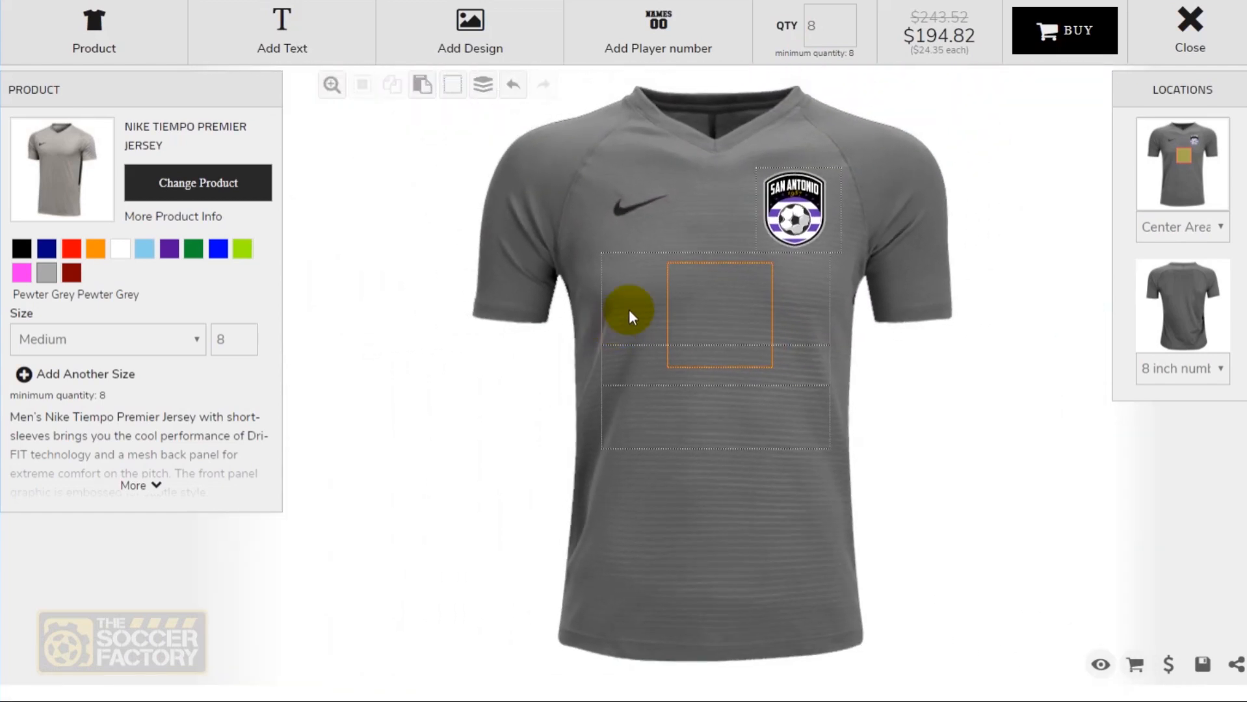
Step: Make the Silkscreen Logo Front area the active location and check which design types it allows
{"action": "left_click", "coordinate": [628, 310]}
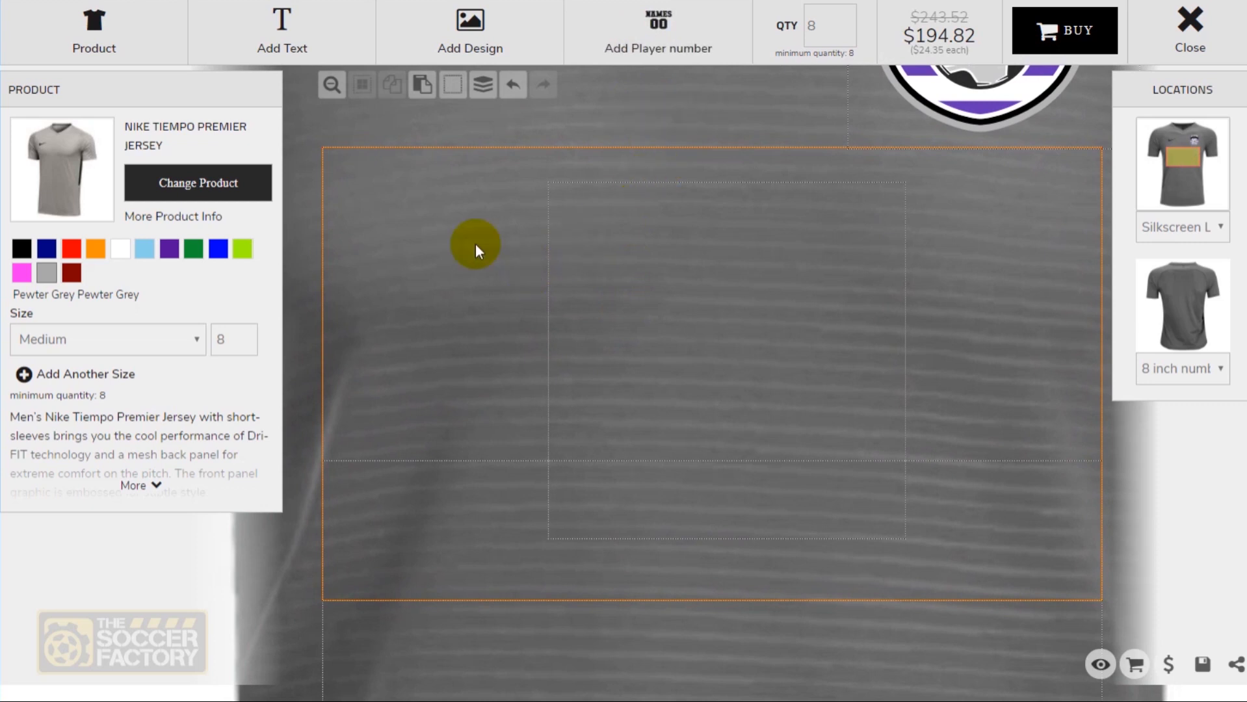
{"action": "left_click", "coordinate": [329, 91]}
{"action": "left_click", "coordinate": [352, 130]}
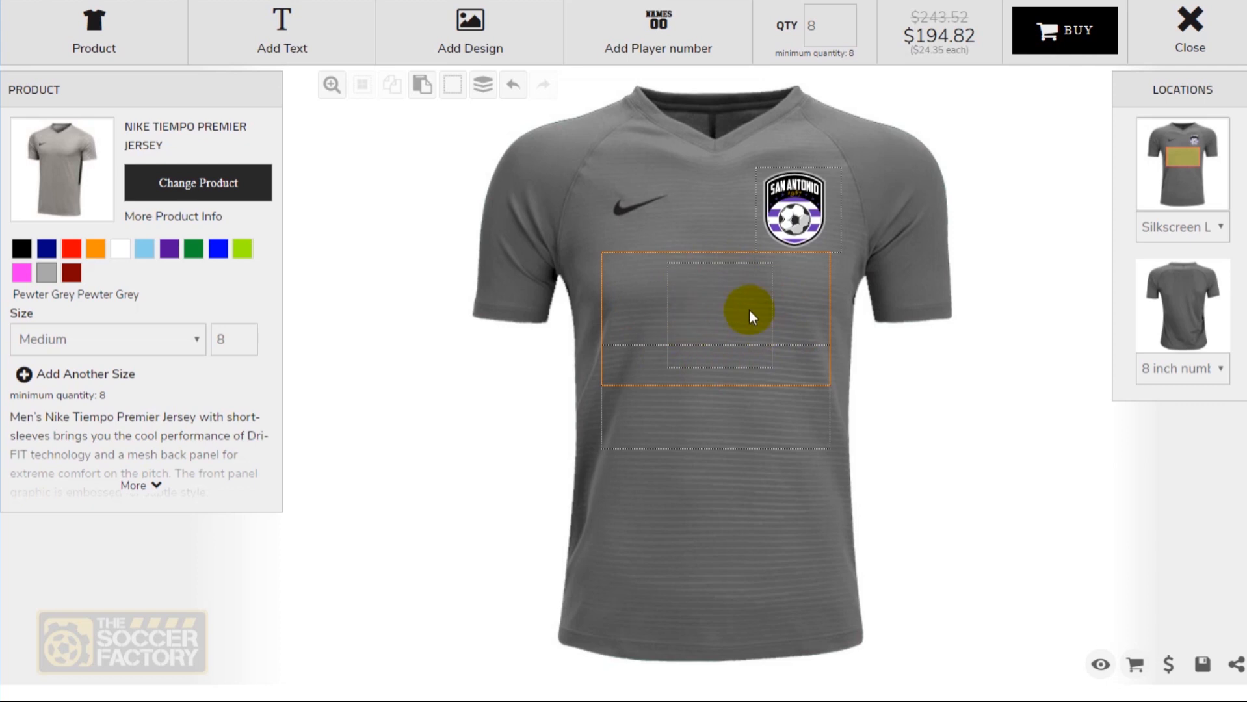
{"action": "left_click", "coordinate": [468, 33]}
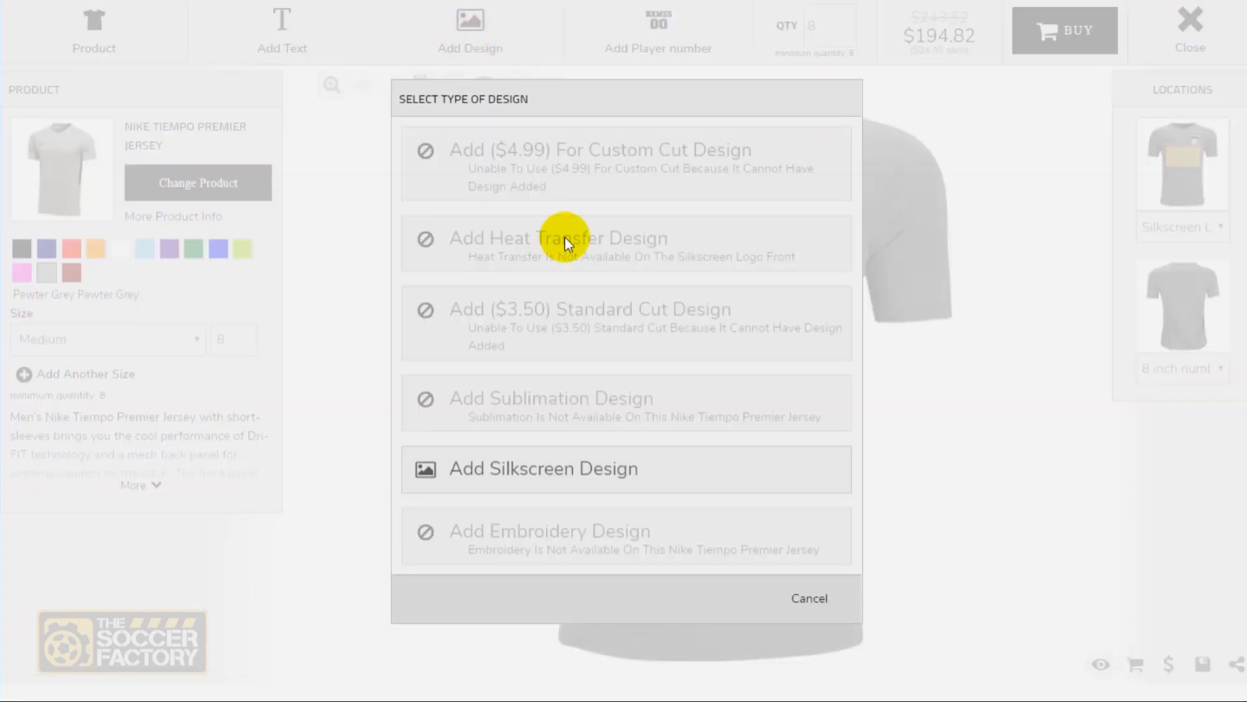
{"action": "left_click", "coordinate": [809, 598]}
Step: Add the silkscreen text Vipers to the Silkscreen Logo Front area
{"action": "left_click", "coordinate": [286, 33]}
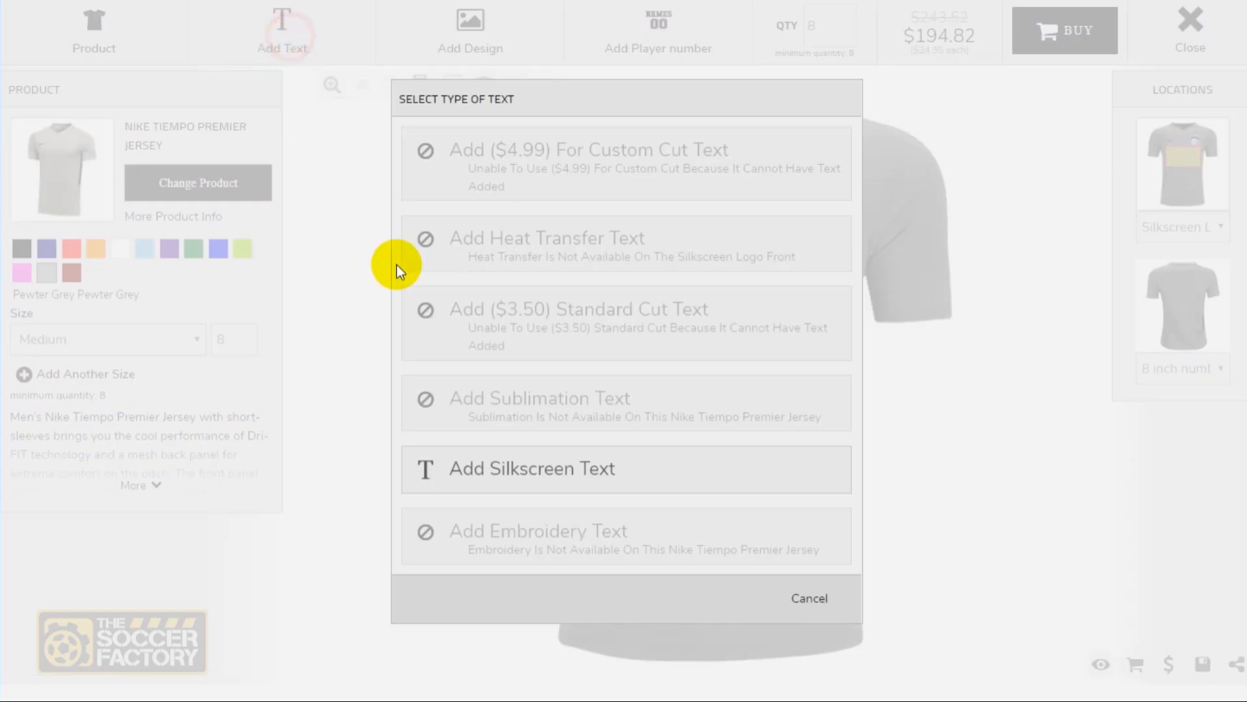
{"action": "left_click", "coordinate": [513, 465]}
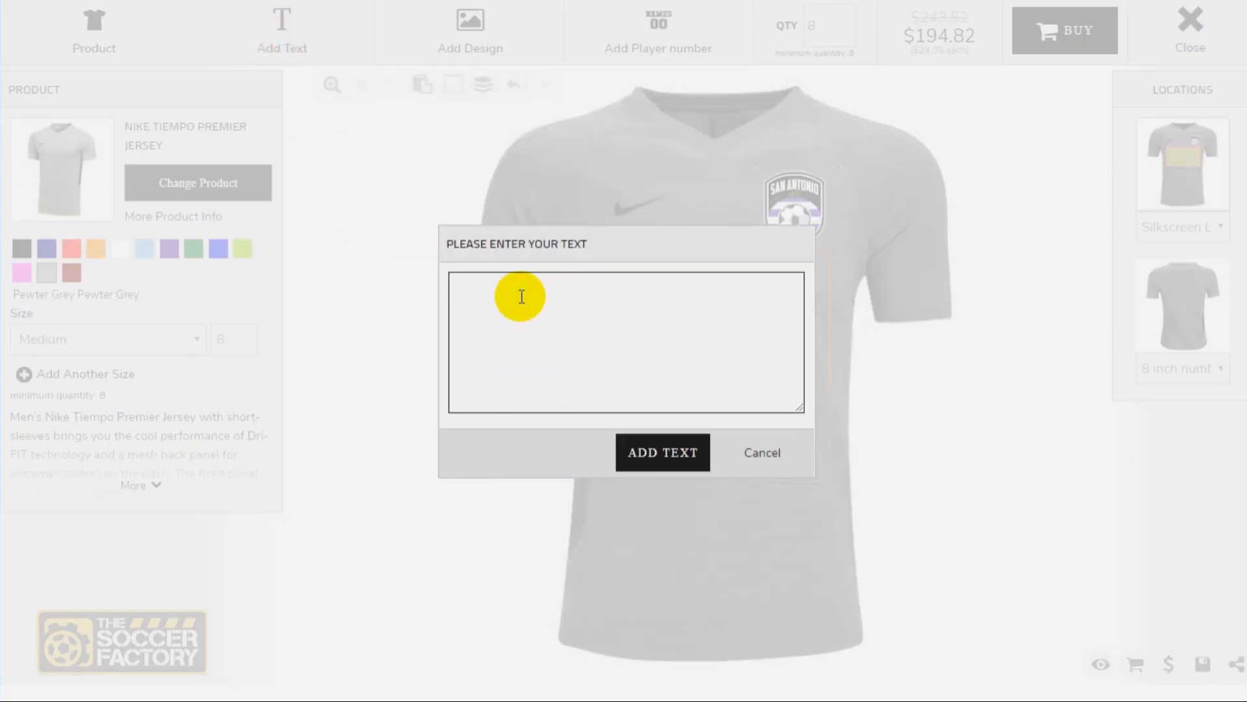
{"action": "type", "text": "Vipers"}
{"action": "left_click", "coordinate": [676, 452]}
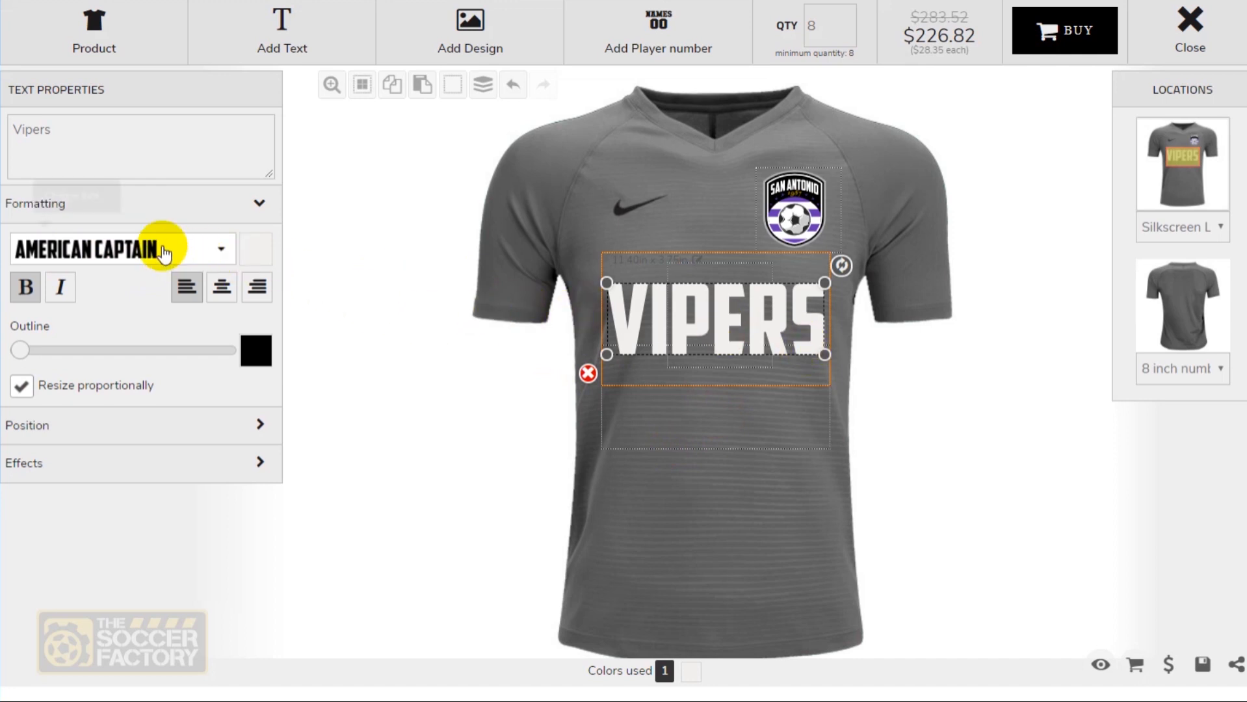
Step: Set the Vipers text to the Barcelona font, and shrink and center it slightly higher within the logo area
{"action": "left_click", "coordinate": [163, 246]}
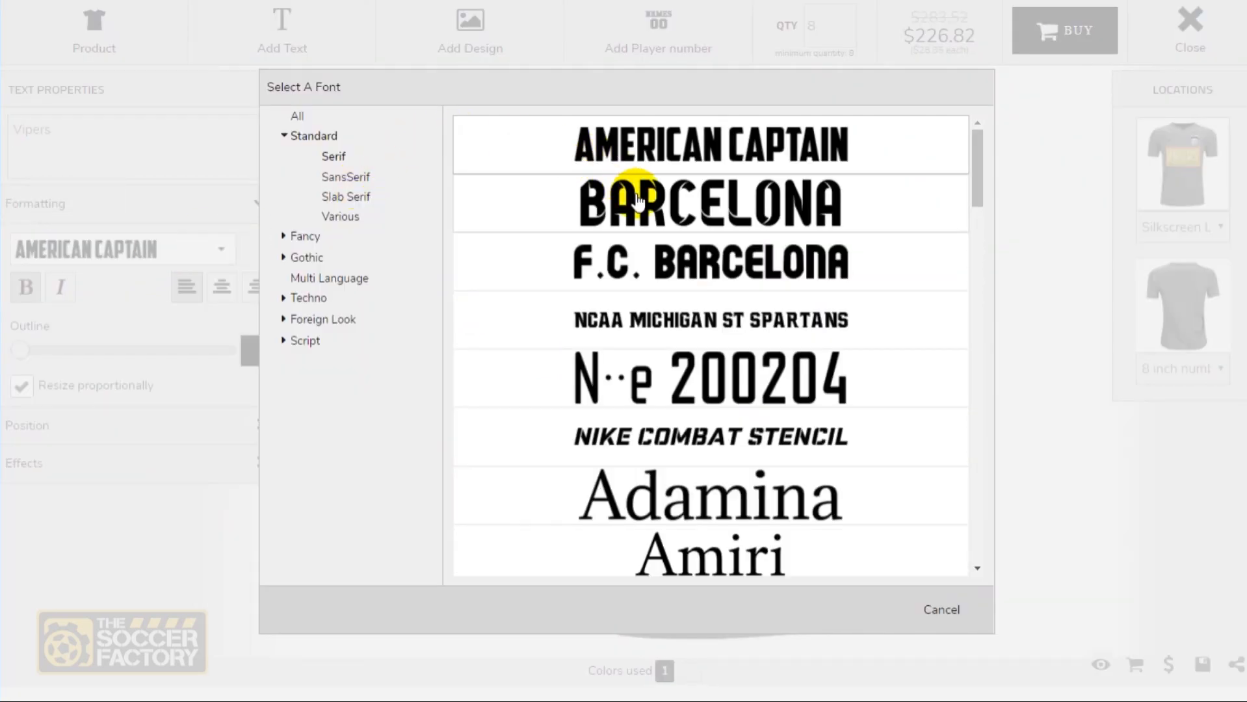
{"action": "left_click", "coordinate": [636, 194]}
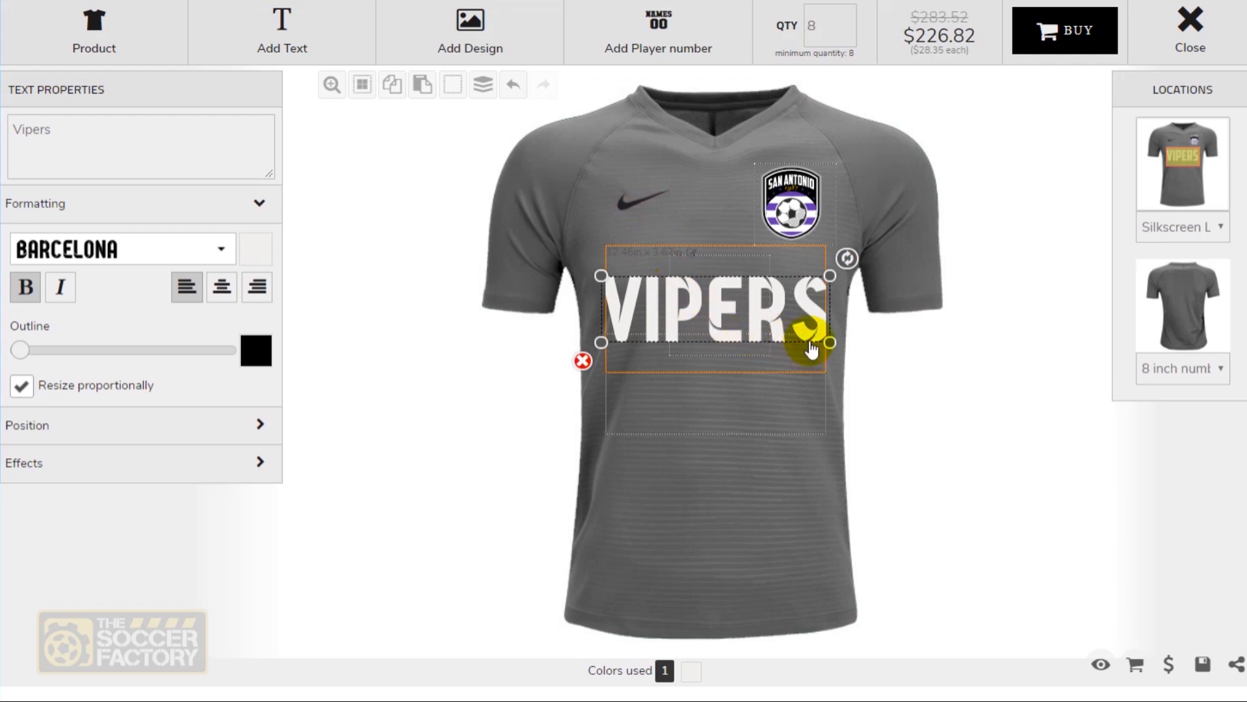
{"action": "left_click_drag", "start_coordinate": [827, 344], "coordinate": [810, 336]}
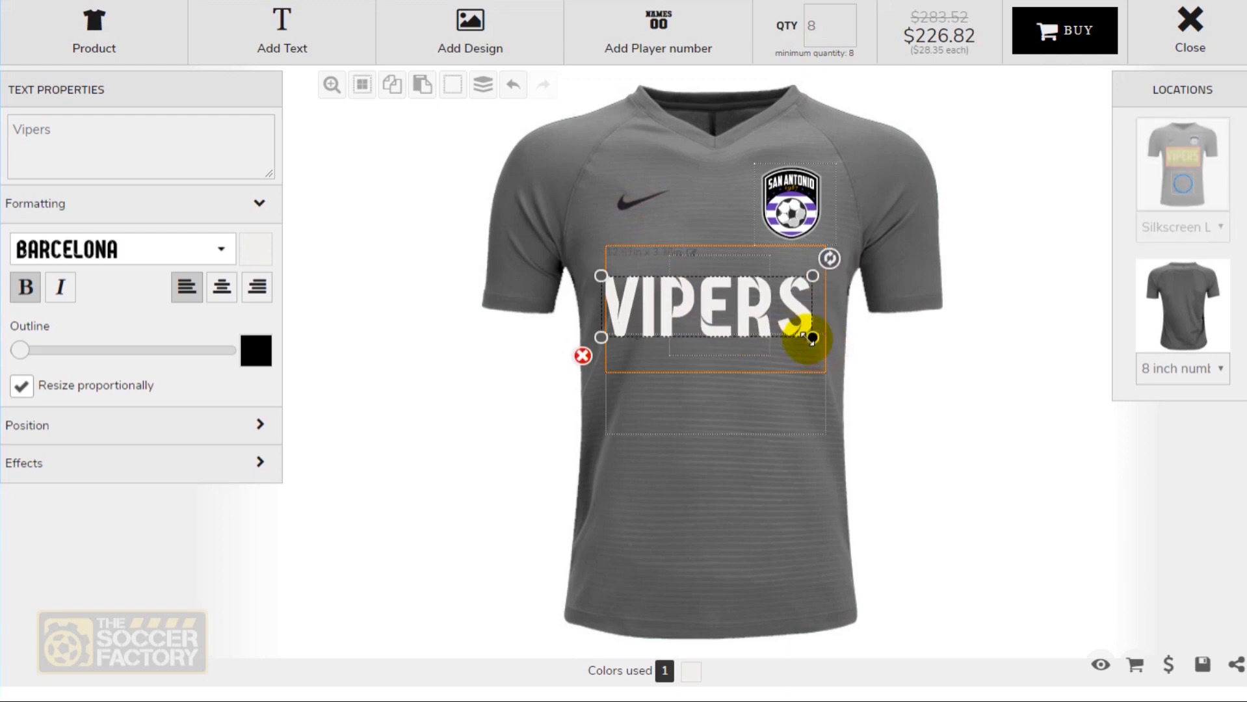
{"action": "left_click_drag", "start_coordinate": [709, 321], "coordinate": [711, 316]}
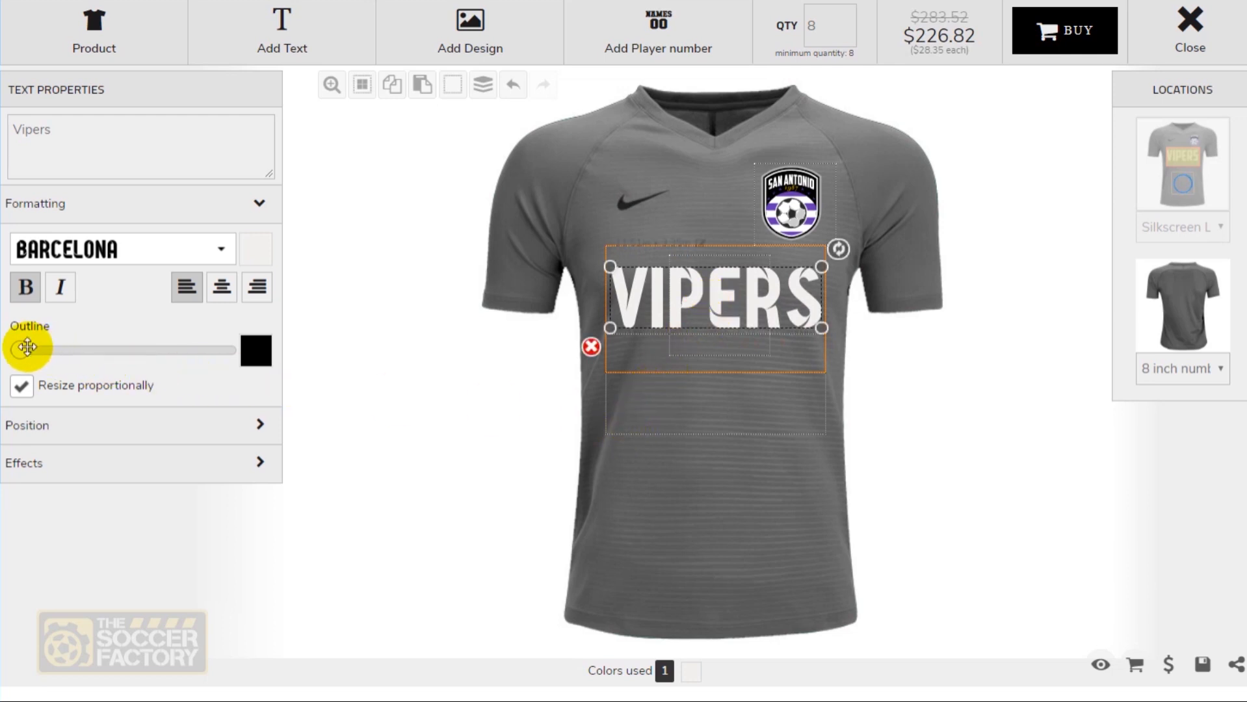
Step: Give the Vipers text a thin outline in the purple already among the colors in use
{"action": "left_click_drag", "start_coordinate": [27, 348], "coordinate": [30, 349]}
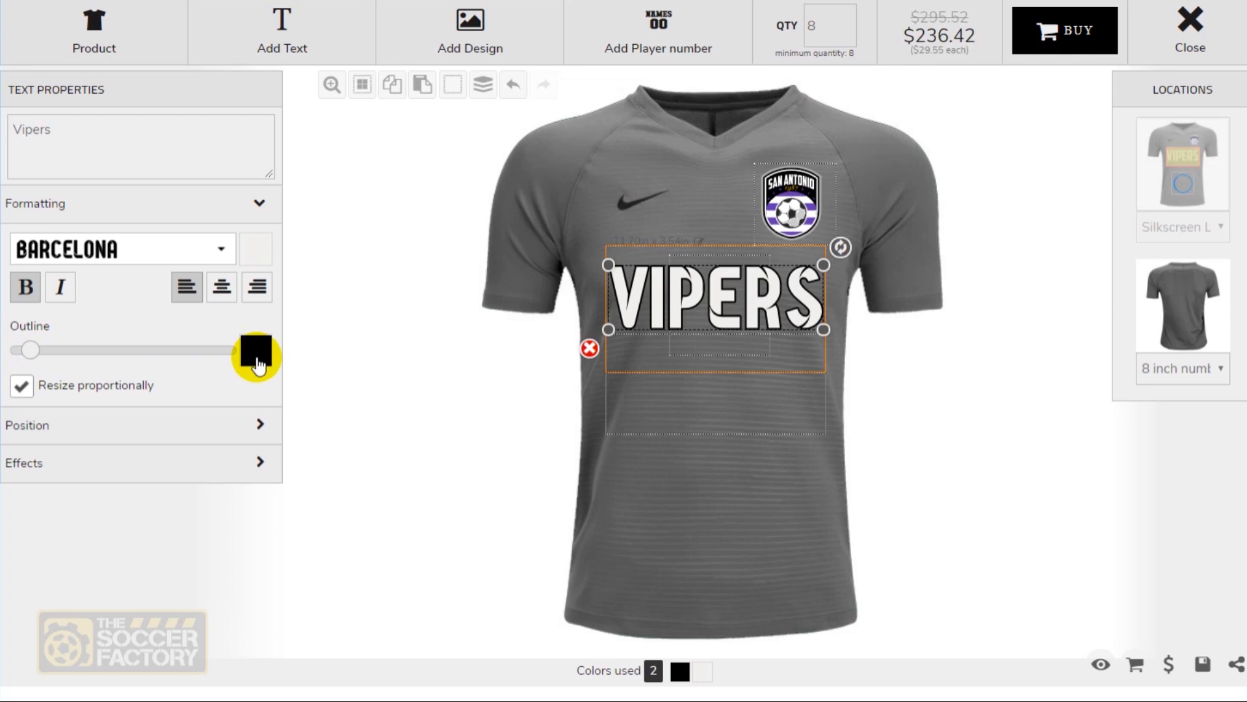
{"action": "left_click", "coordinate": [255, 350]}
{"action": "left_click", "coordinate": [474, 104]}
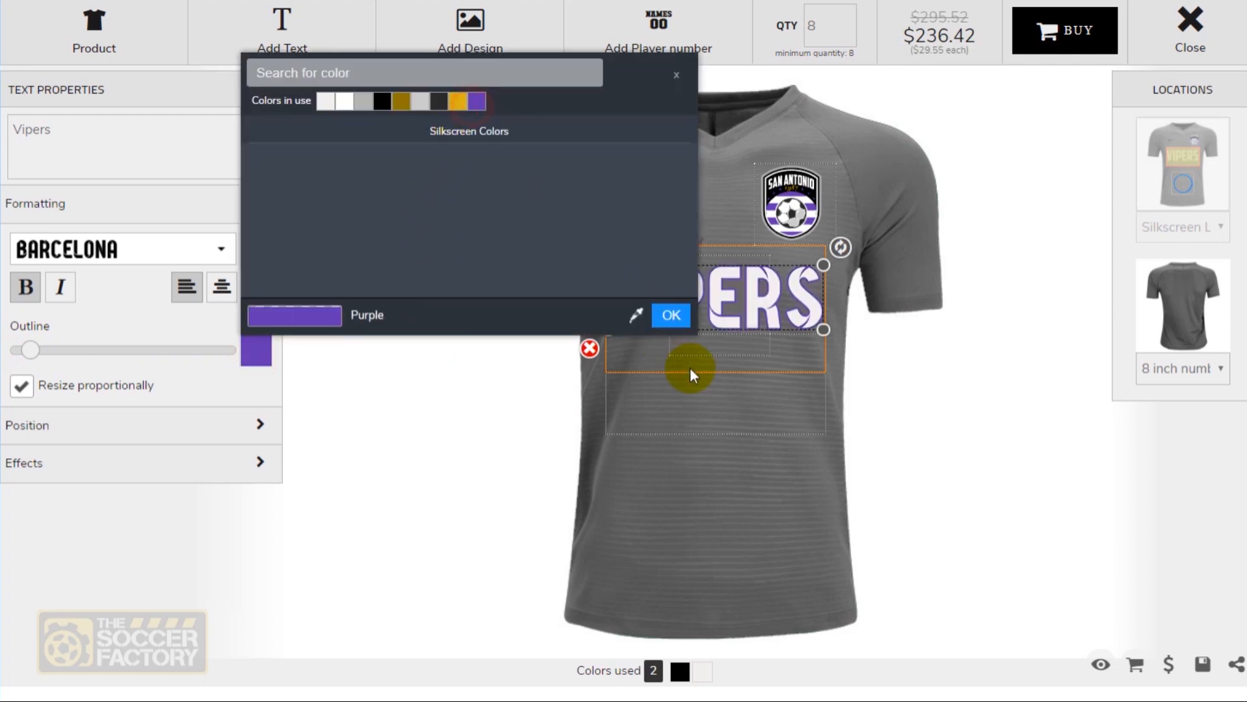
{"action": "left_click", "coordinate": [673, 316]}
{"action": "left_click", "coordinate": [454, 326]}
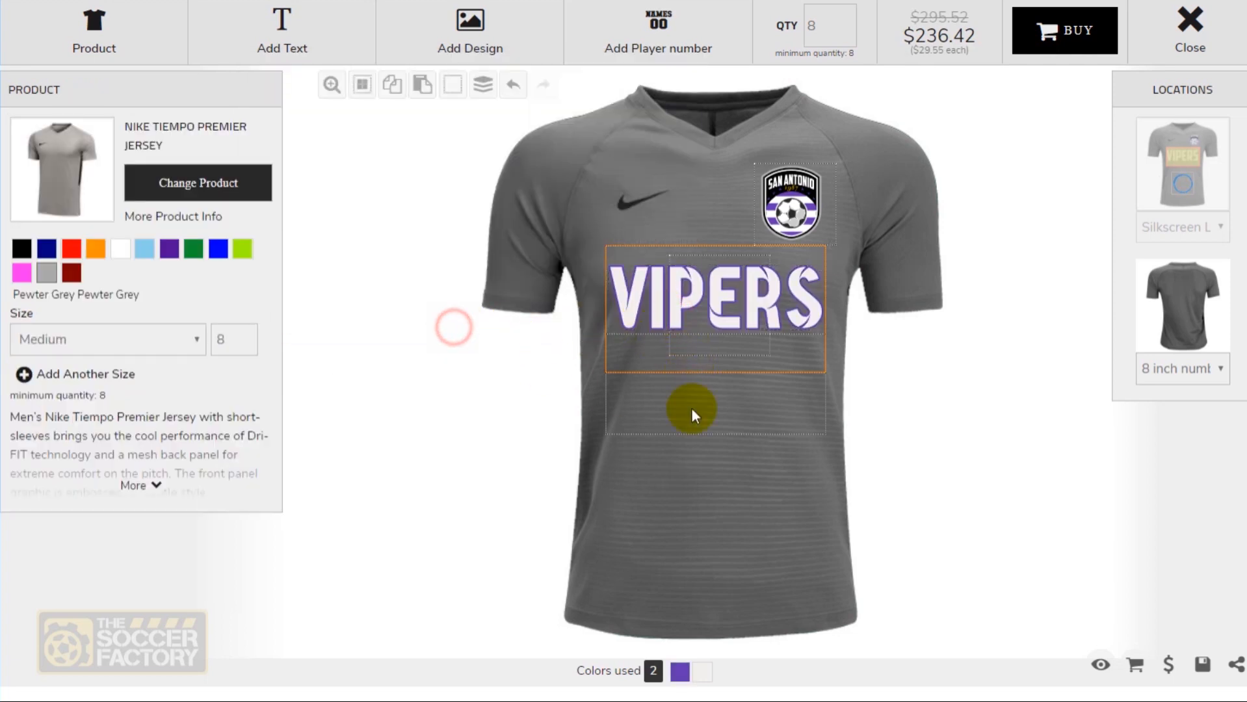
{"action": "left_click", "coordinate": [703, 279]}
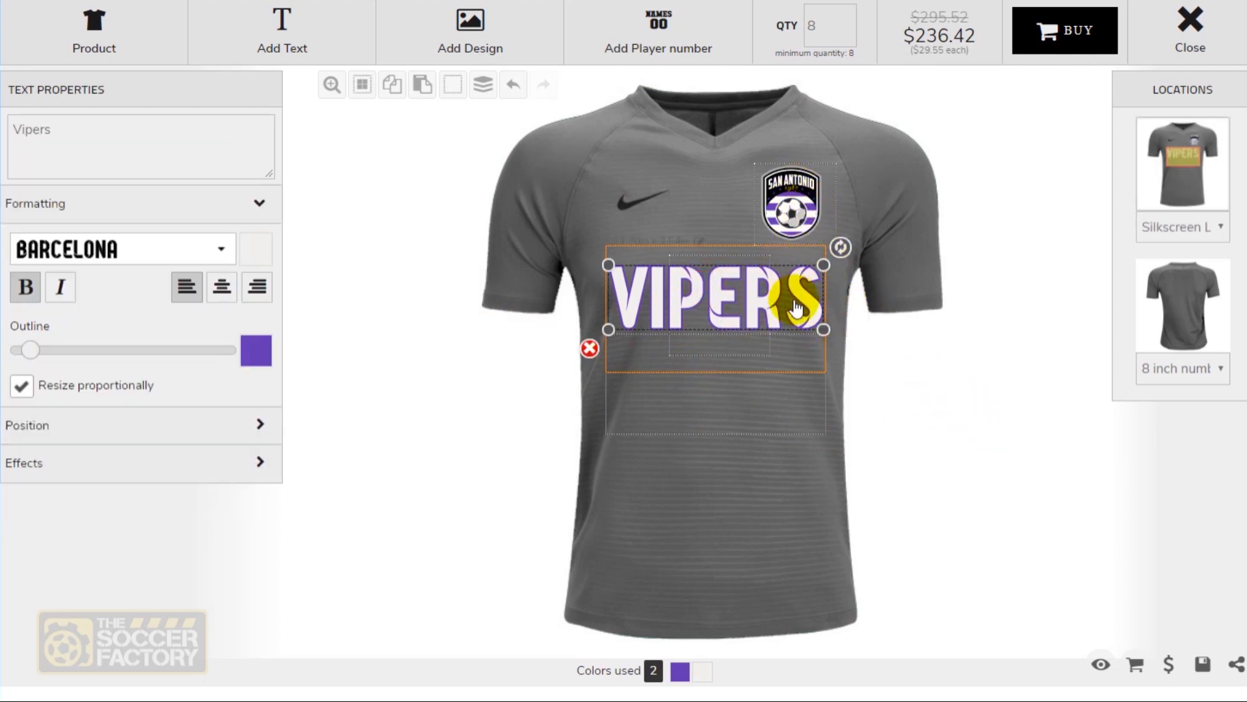
Step: Start a silkscreen design for the front logo area and search the store designs for snake
{"action": "left_click", "coordinate": [469, 31]}
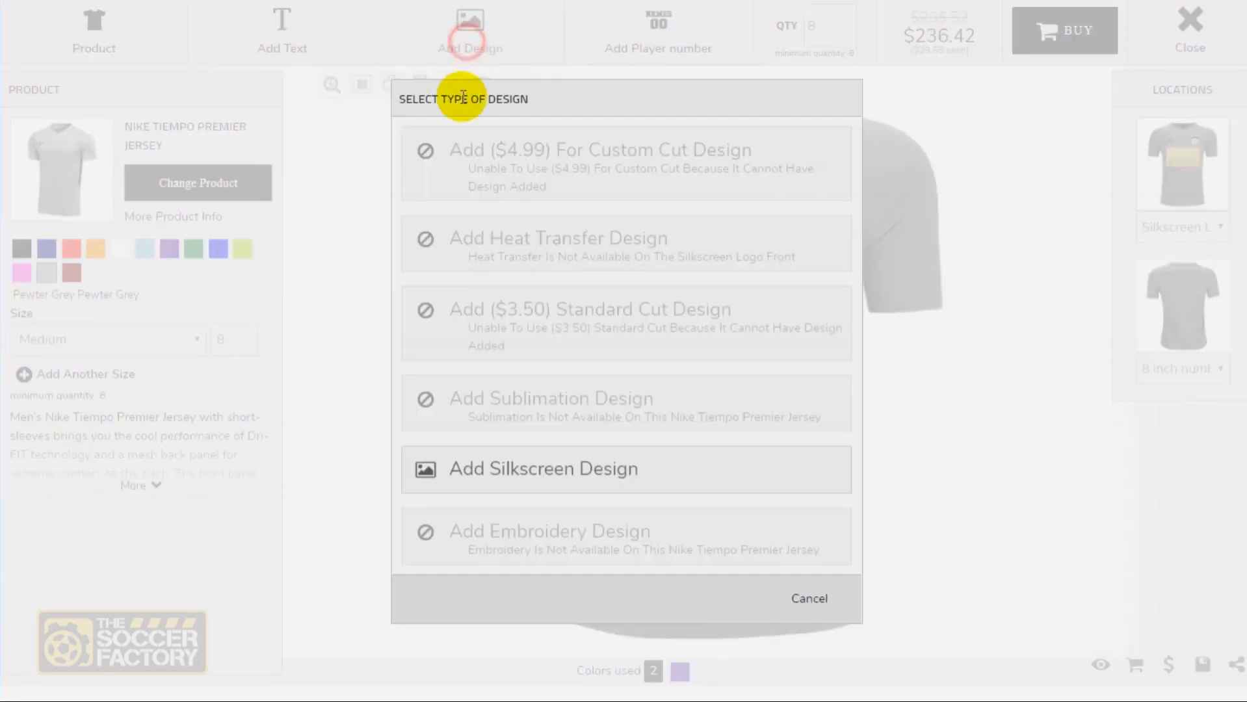
{"action": "left_click", "coordinate": [518, 470]}
{"action": "left_click", "coordinate": [562, 127]}
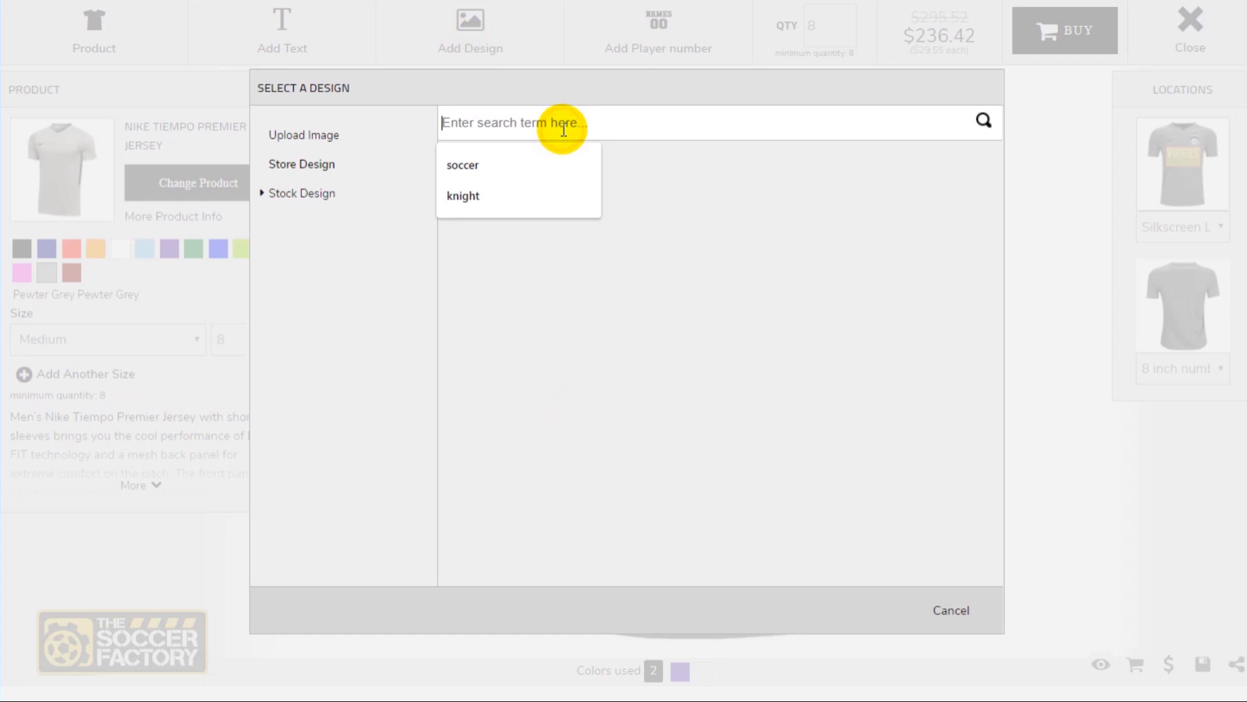
{"action": "type", "text": "snake"}
{"action": "key", "text": "Return"}
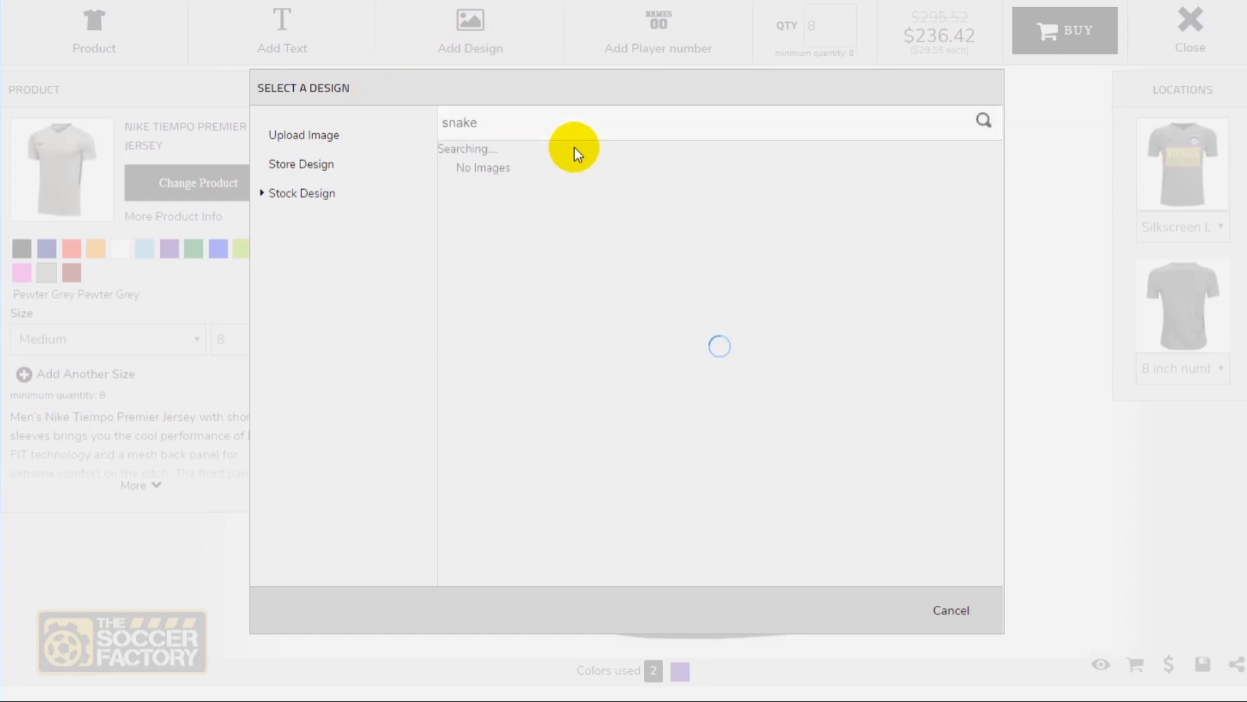
Step: Search the stock designs for snake and add the black and purple cobra design snakejk09
{"action": "left_click", "coordinate": [310, 194]}
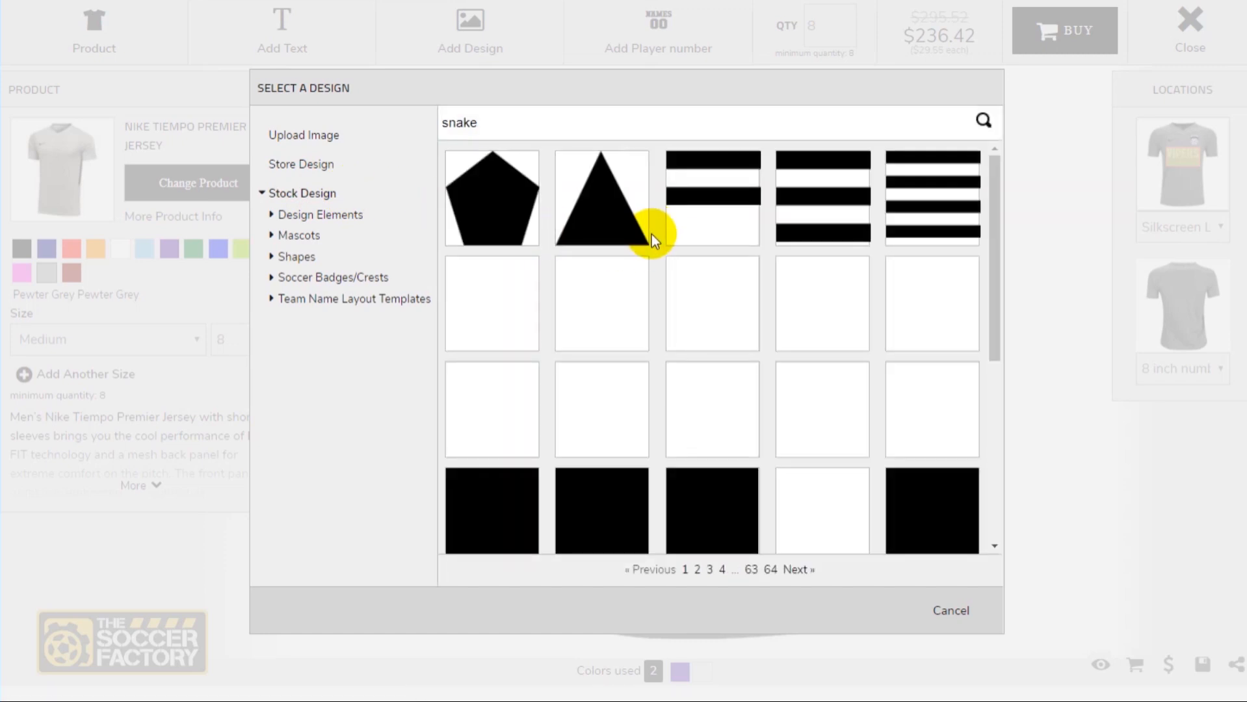
{"action": "left_click_drag", "start_coordinate": [496, 123], "coordinate": [420, 115]}
{"action": "key", "text": "Return"}
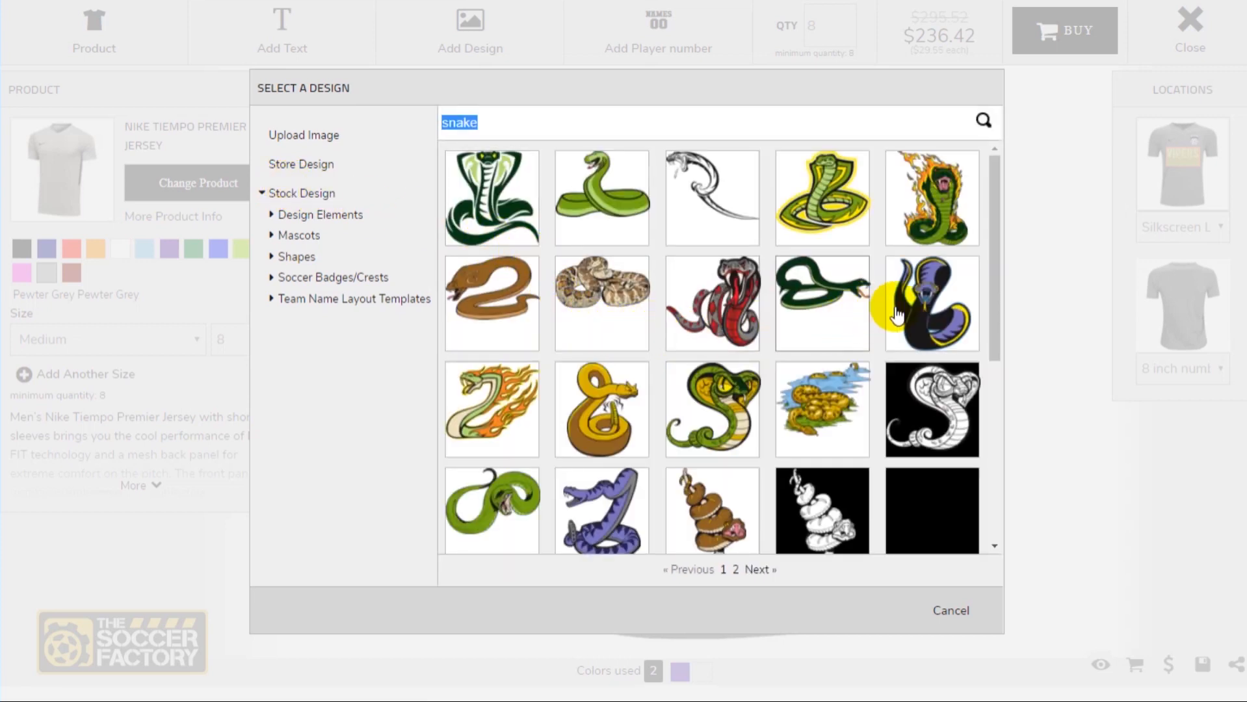
{"action": "left_click", "coordinate": [926, 318]}
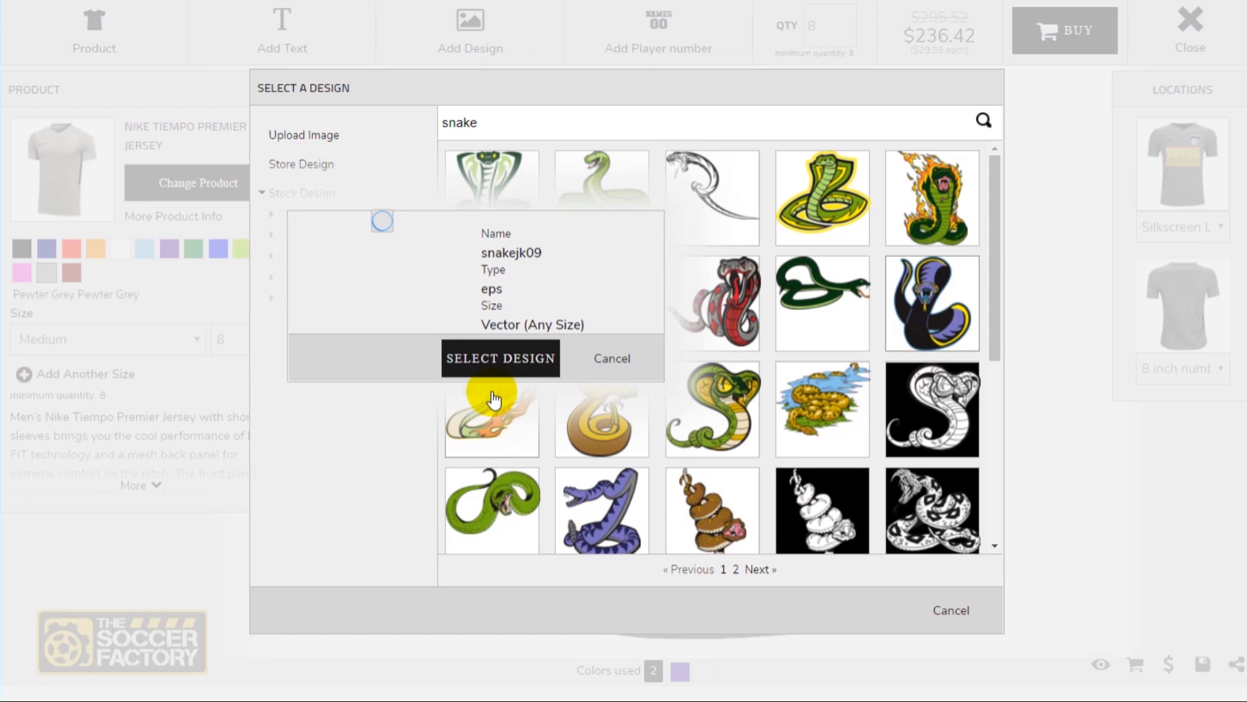
{"action": "left_click", "coordinate": [506, 458]}
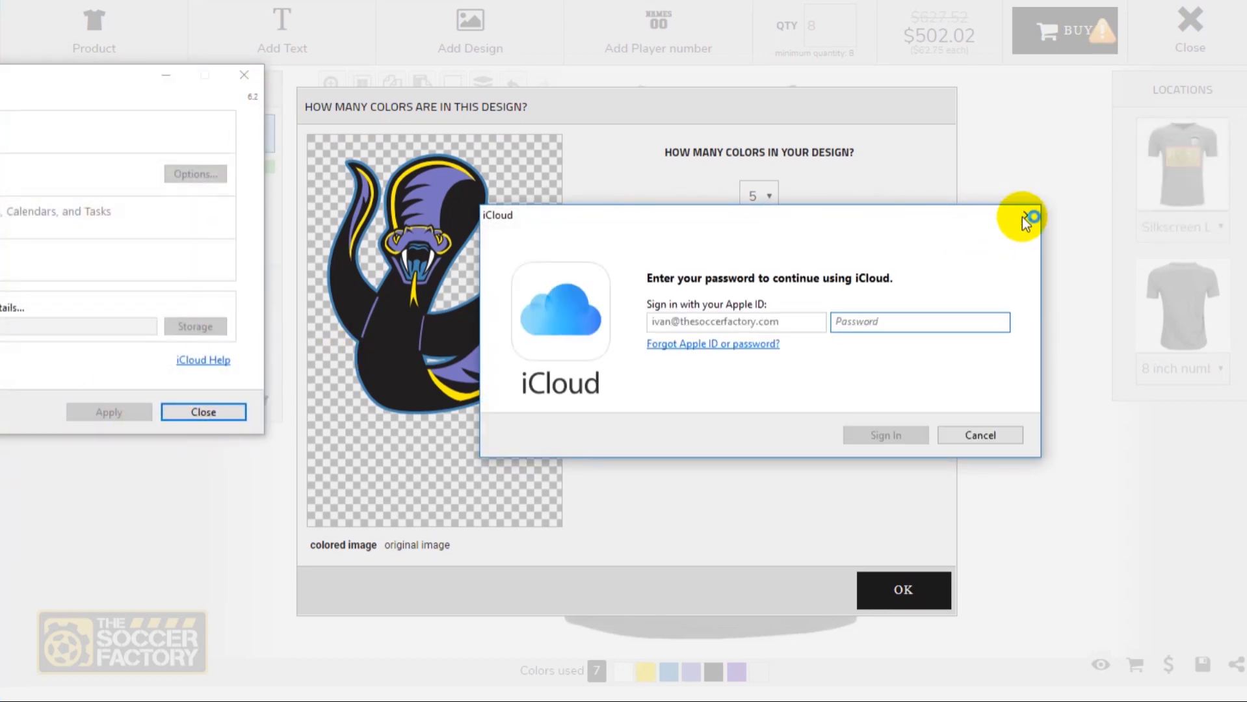
Step: Dismiss the iCloud windows, replace the snake design's yellow with a dark slate blue silkscreen color and accept its five colors
{"action": "left_click", "coordinate": [1026, 217]}
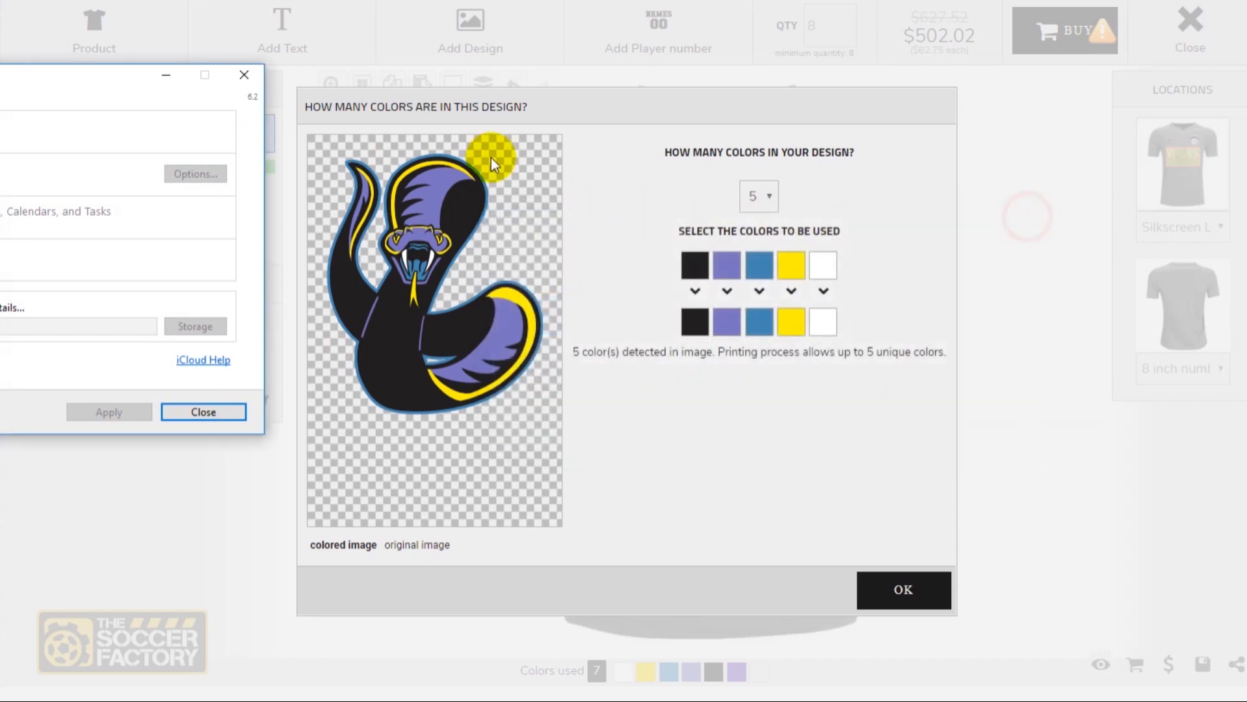
{"action": "left_click", "coordinate": [245, 78]}
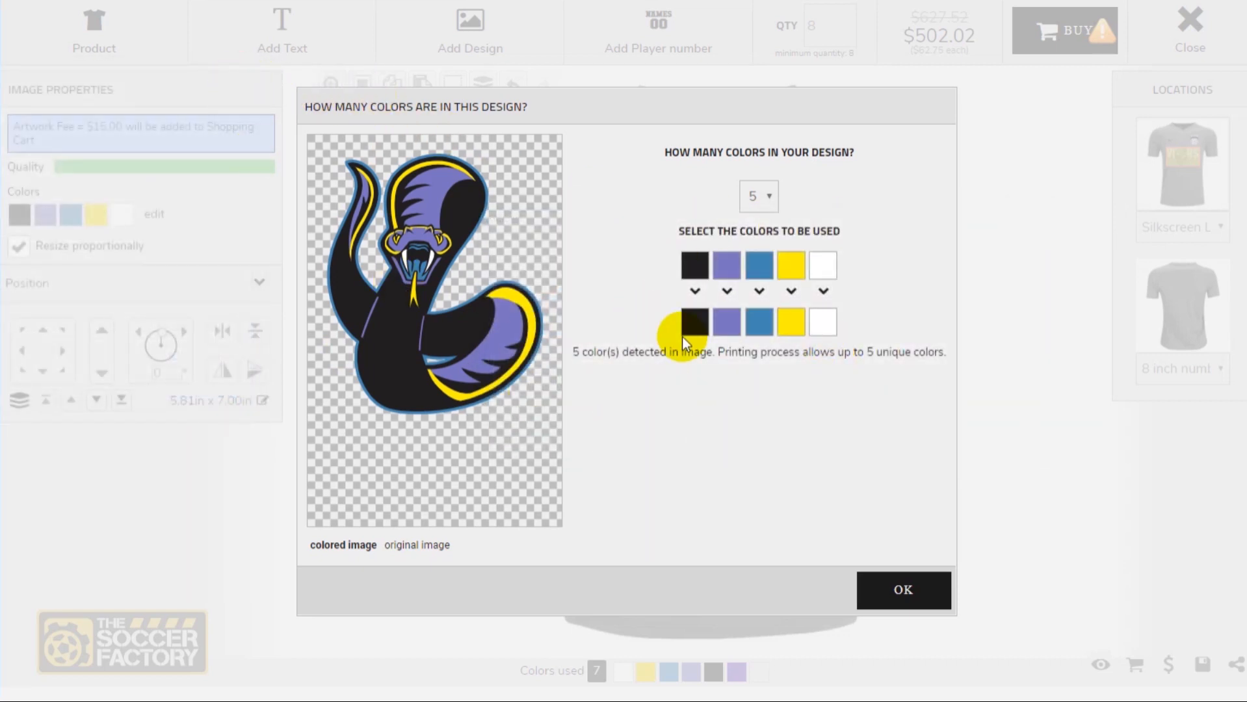
{"action": "left_click", "coordinate": [797, 320]}
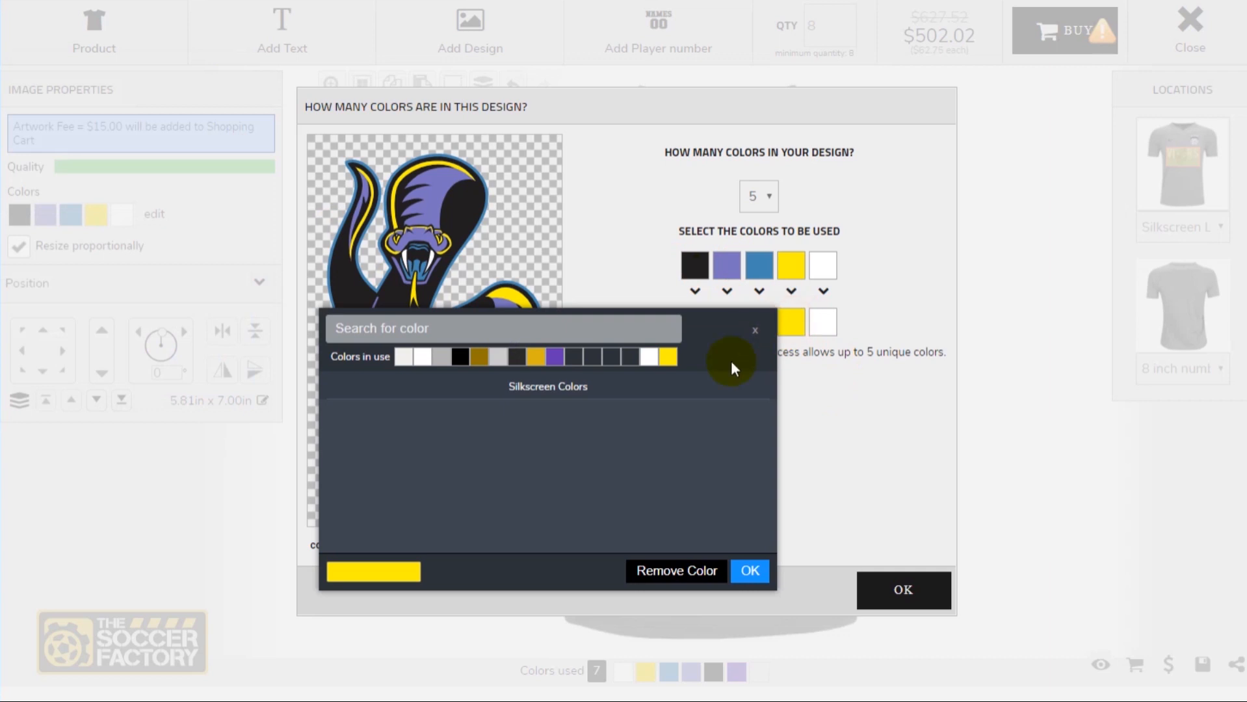
{"action": "left_click", "coordinate": [541, 357]}
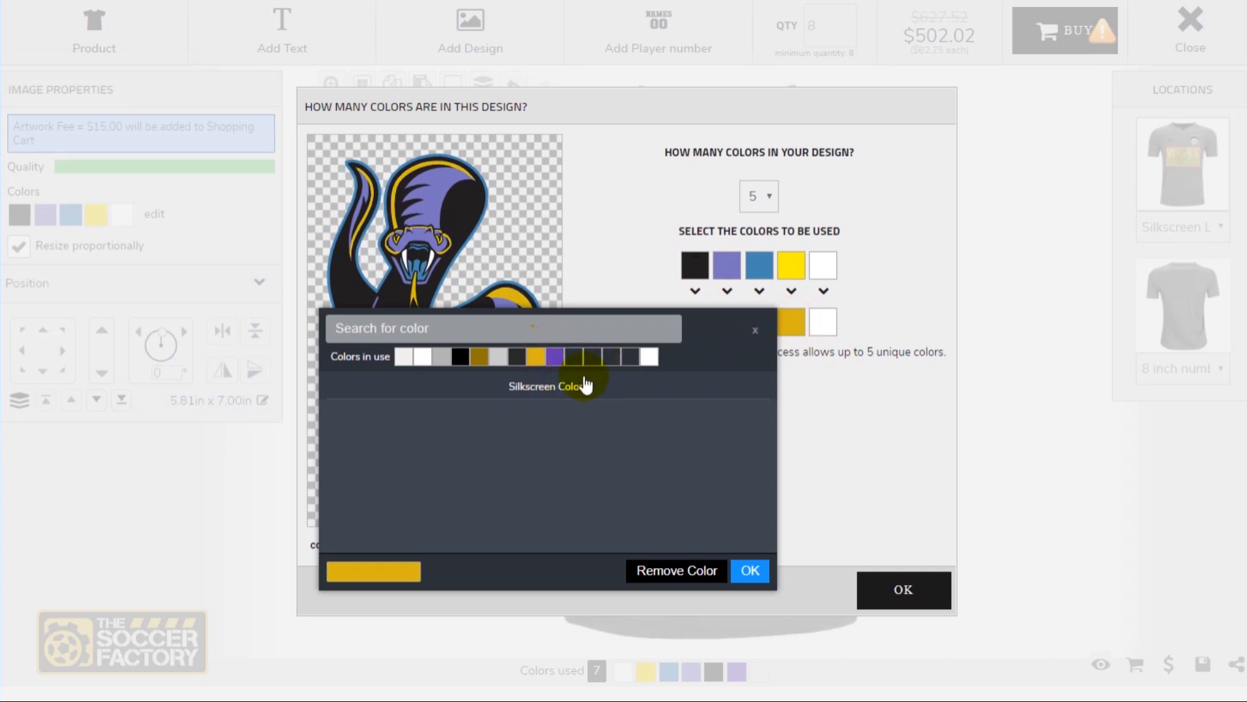
{"action": "left_click", "coordinate": [556, 357]}
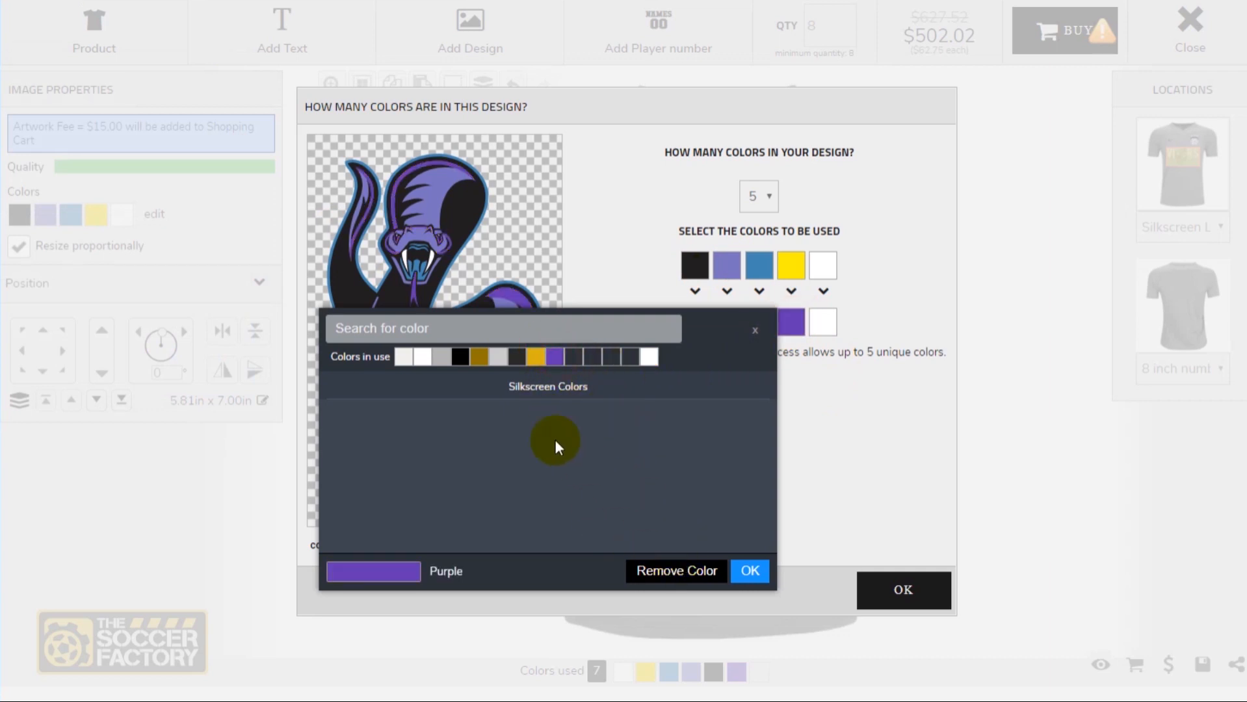
{"action": "left_click", "coordinate": [530, 402]}
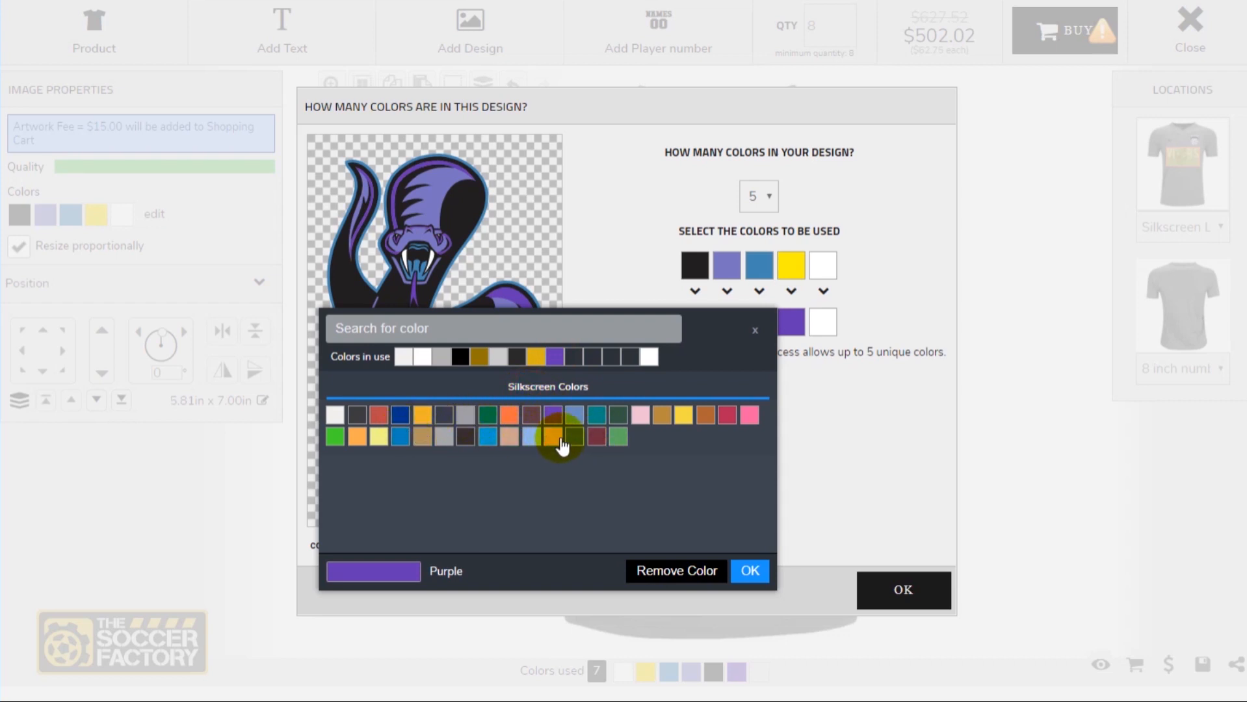
{"action": "left_click", "coordinate": [741, 571]}
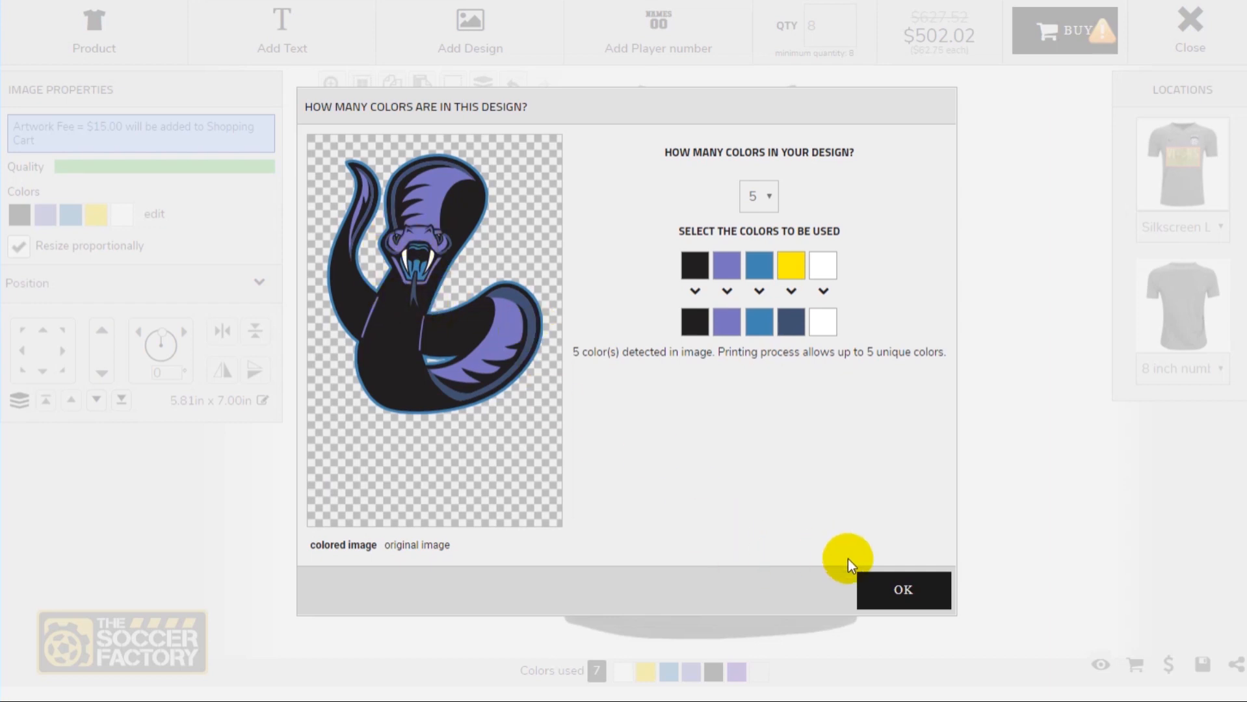
{"action": "left_click", "coordinate": [891, 590]}
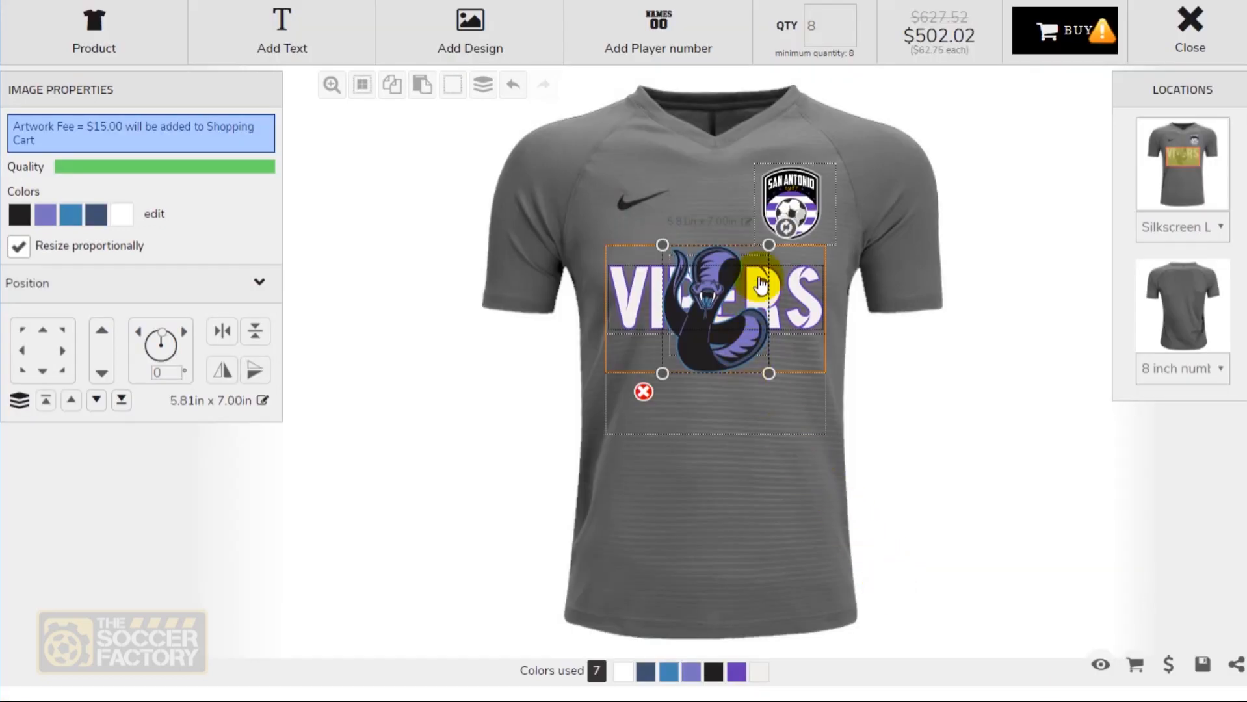
Step: Shrink the snake to about 4.52 x 5.45 in, center it over the Vipers text, and move the text slightly lower
{"action": "left_click_drag", "start_coordinate": [767, 245], "coordinate": [722, 294]}
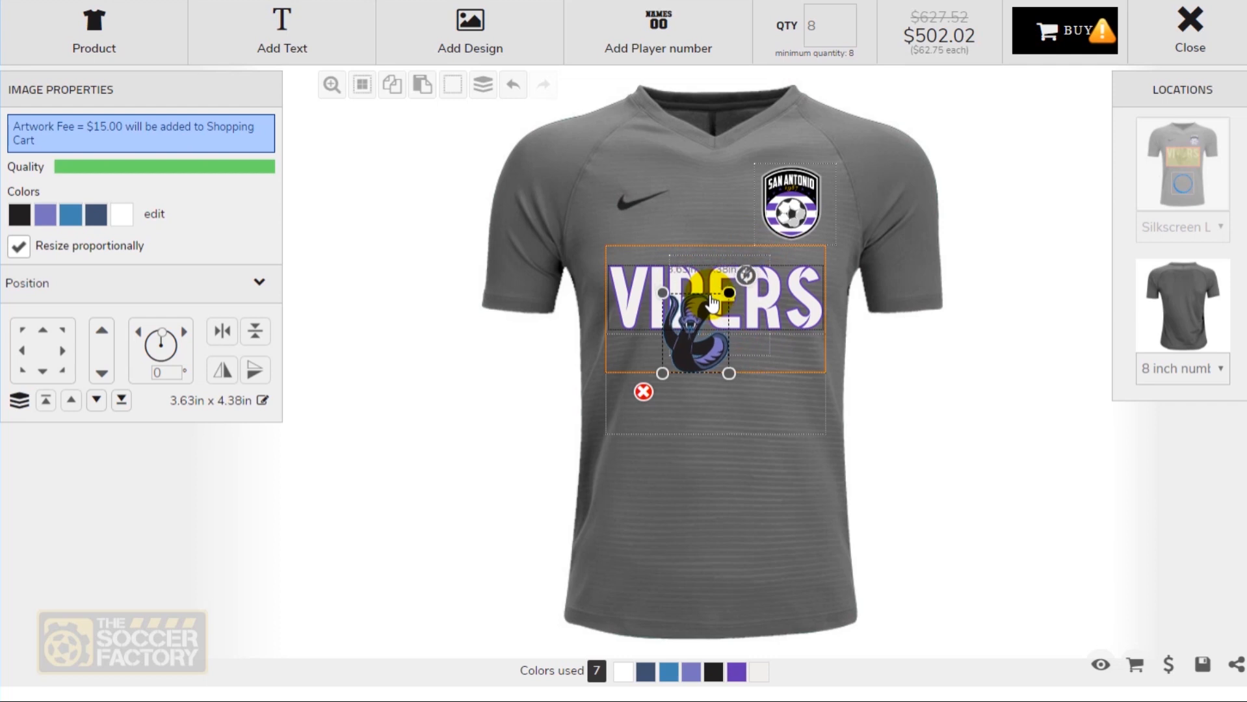
{"action": "left_click_drag", "start_coordinate": [683, 342], "coordinate": [714, 334]}
{"action": "left_click", "coordinate": [630, 294]}
{"action": "left_click_drag", "start_coordinate": [630, 297], "coordinate": [629, 306]}
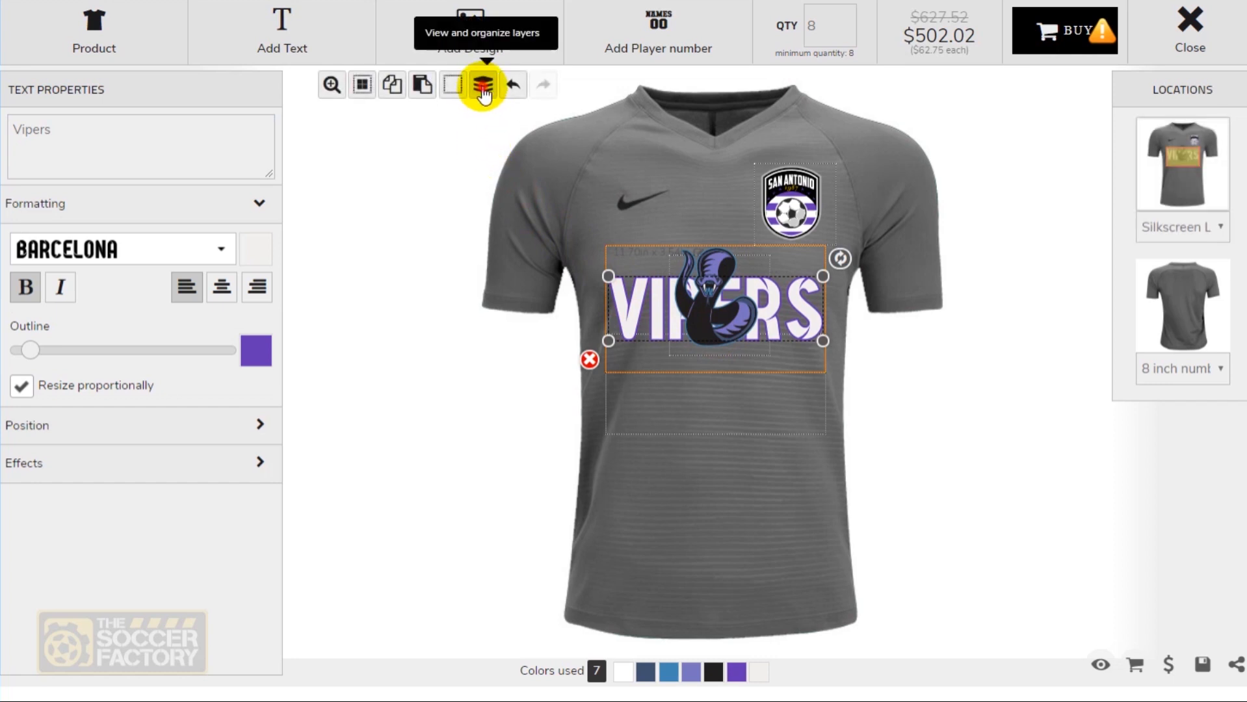
Step: Move the Vipers text layer in front of snakejk09 and lower the text so the snake's head rises above it
{"action": "left_click", "coordinate": [482, 88]}
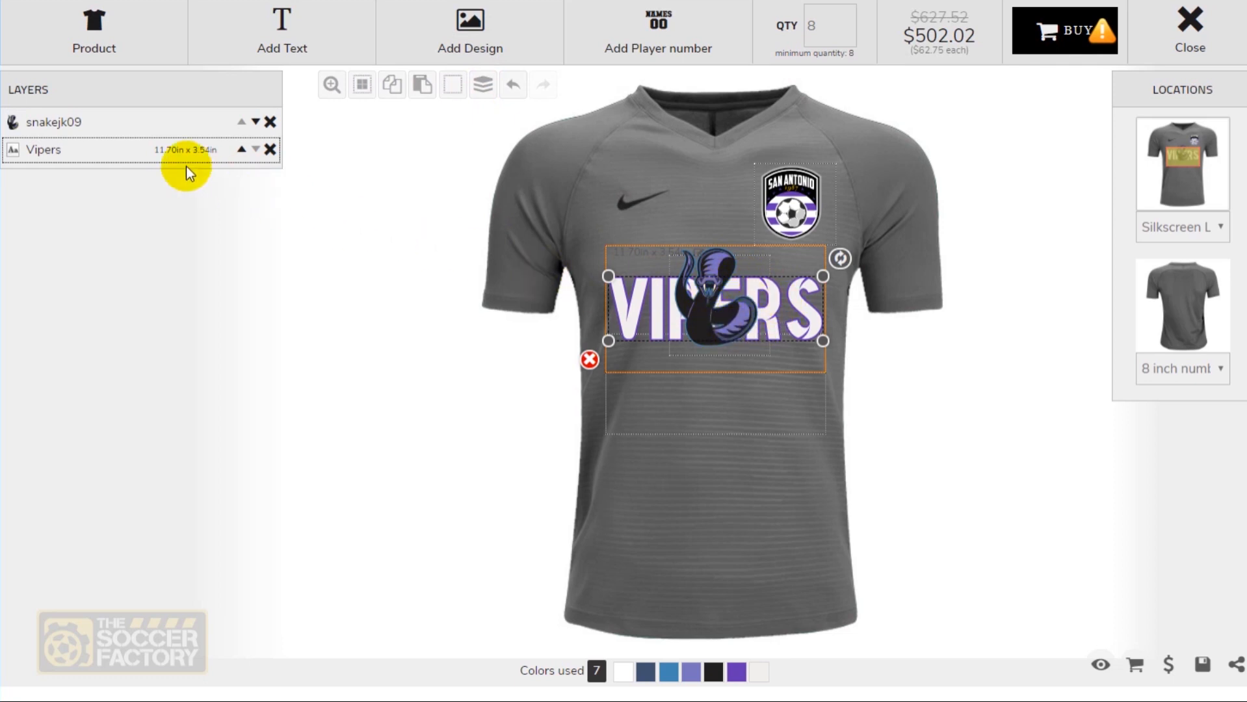
{"action": "left_click", "coordinate": [241, 154]}
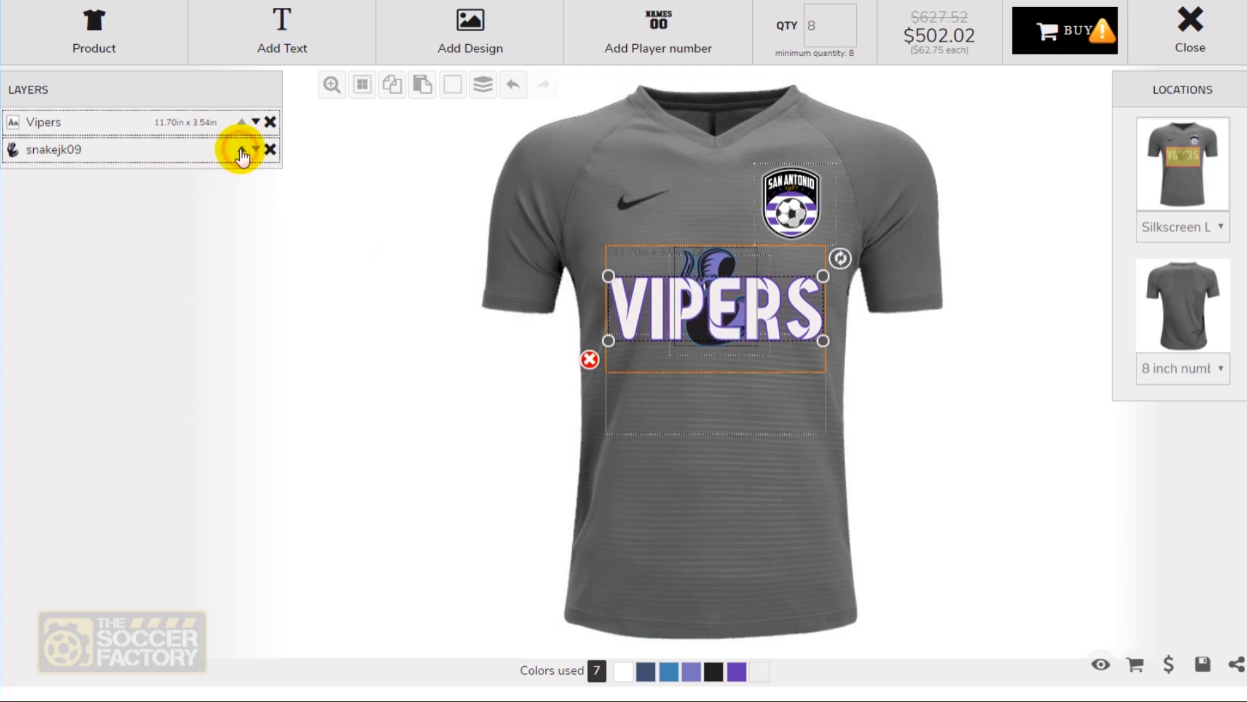
{"action": "left_click", "coordinate": [731, 330]}
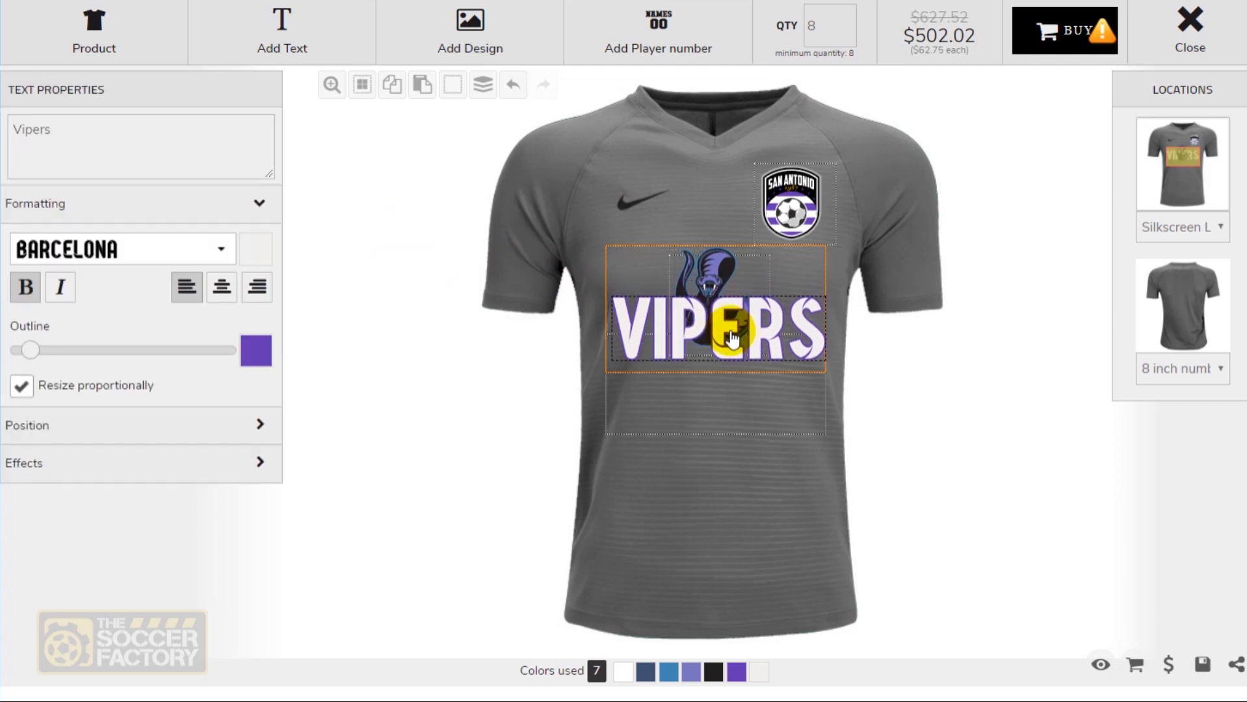
{"action": "left_click", "coordinate": [457, 210]}
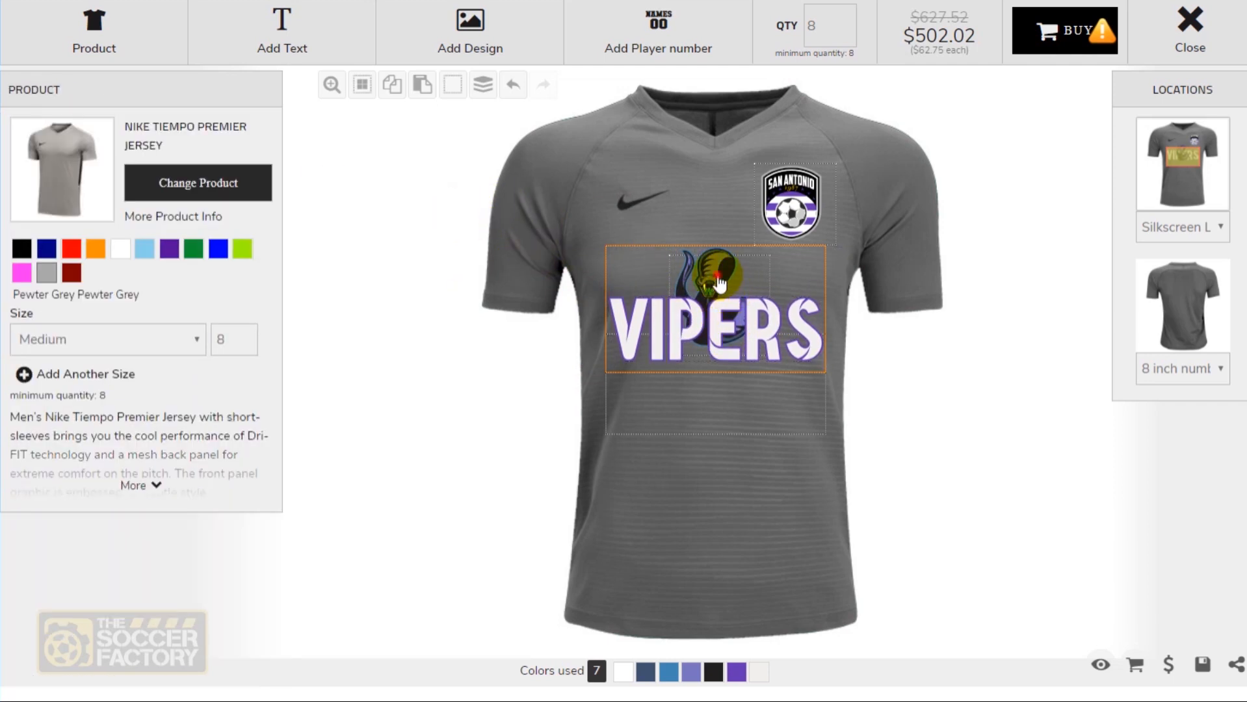
Step: Select the snake and try to merge the near-identical whites among the used colors by setting the off-white to White
{"action": "left_click", "coordinate": [718, 281]}
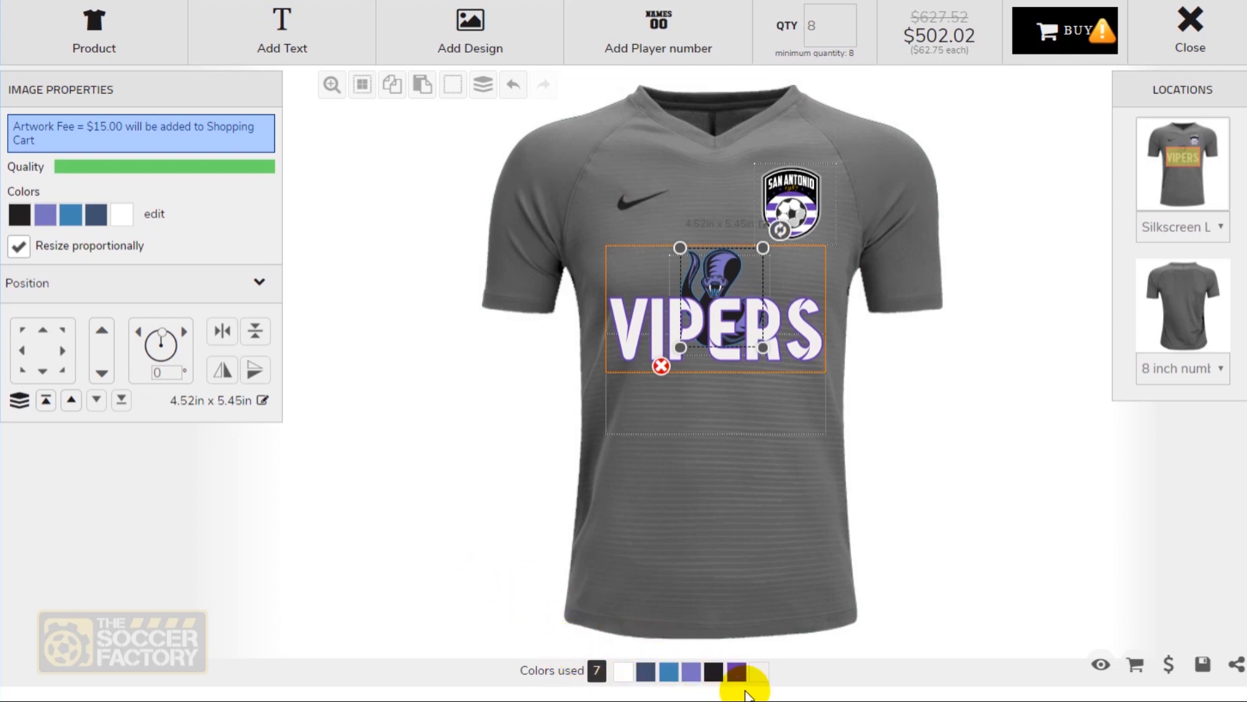
{"action": "left_click", "coordinate": [759, 672]}
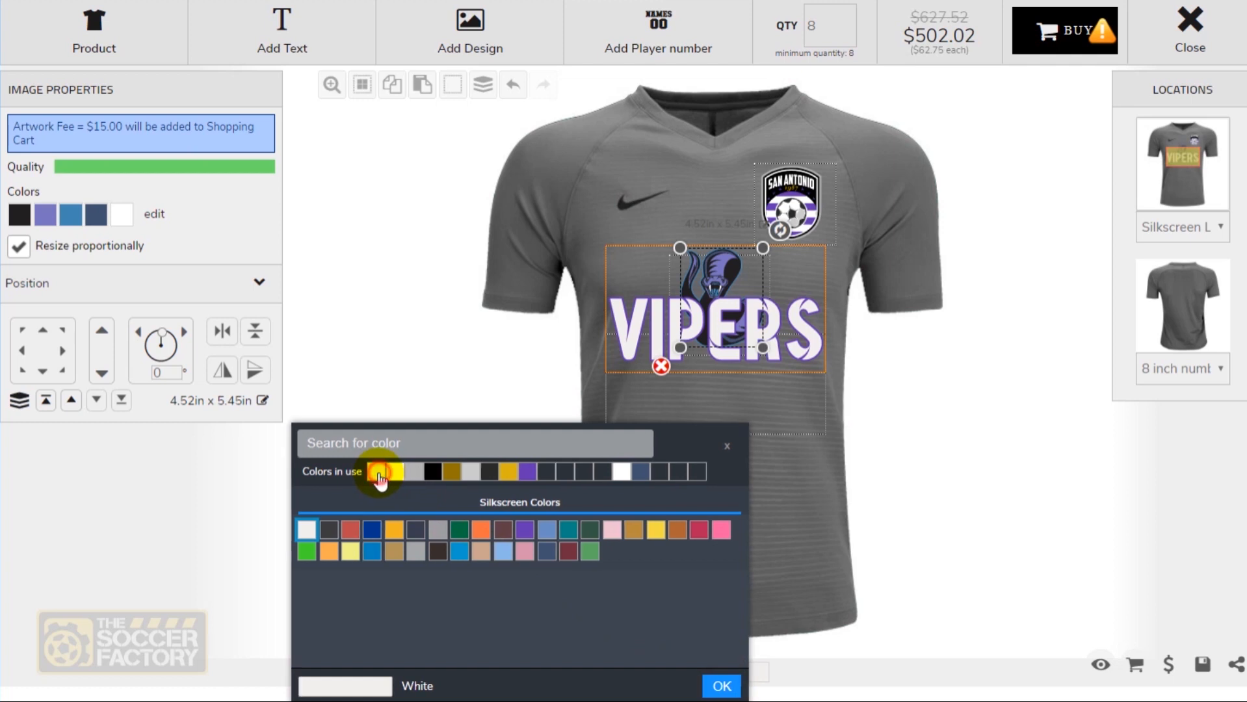
{"action": "left_click", "coordinate": [720, 686]}
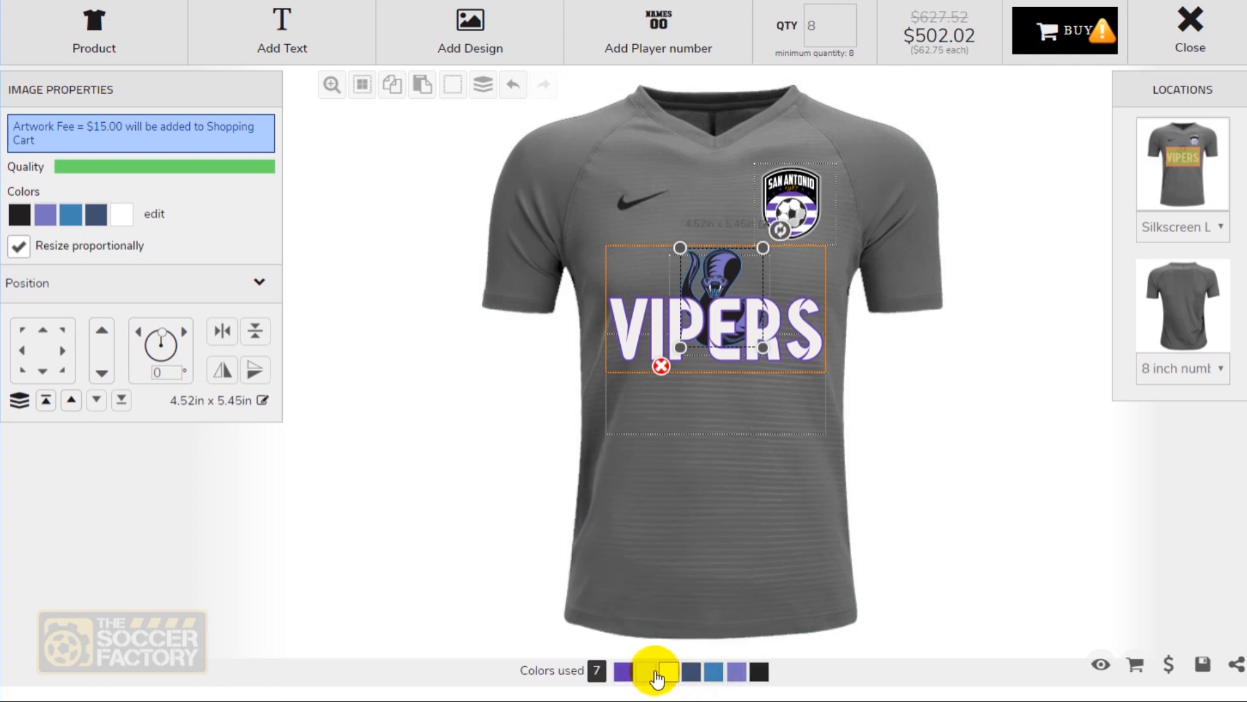
{"action": "left_click", "coordinate": [646, 671]}
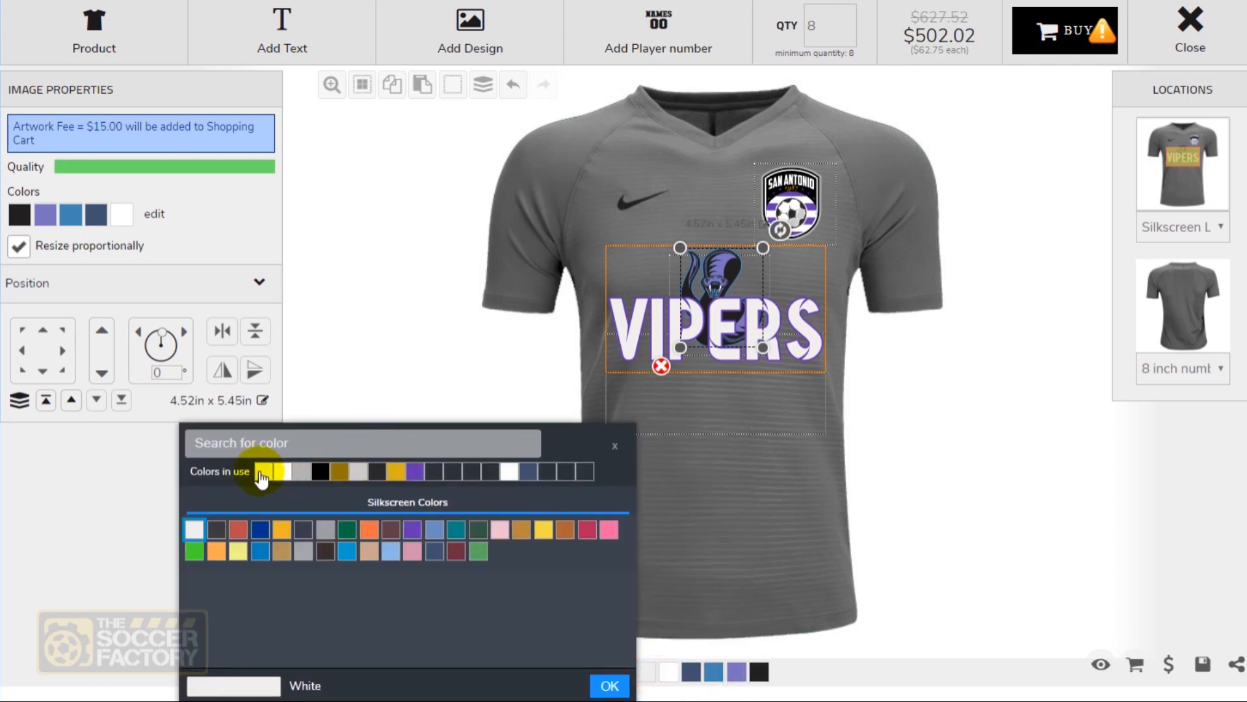
{"action": "left_click", "coordinate": [607, 684]}
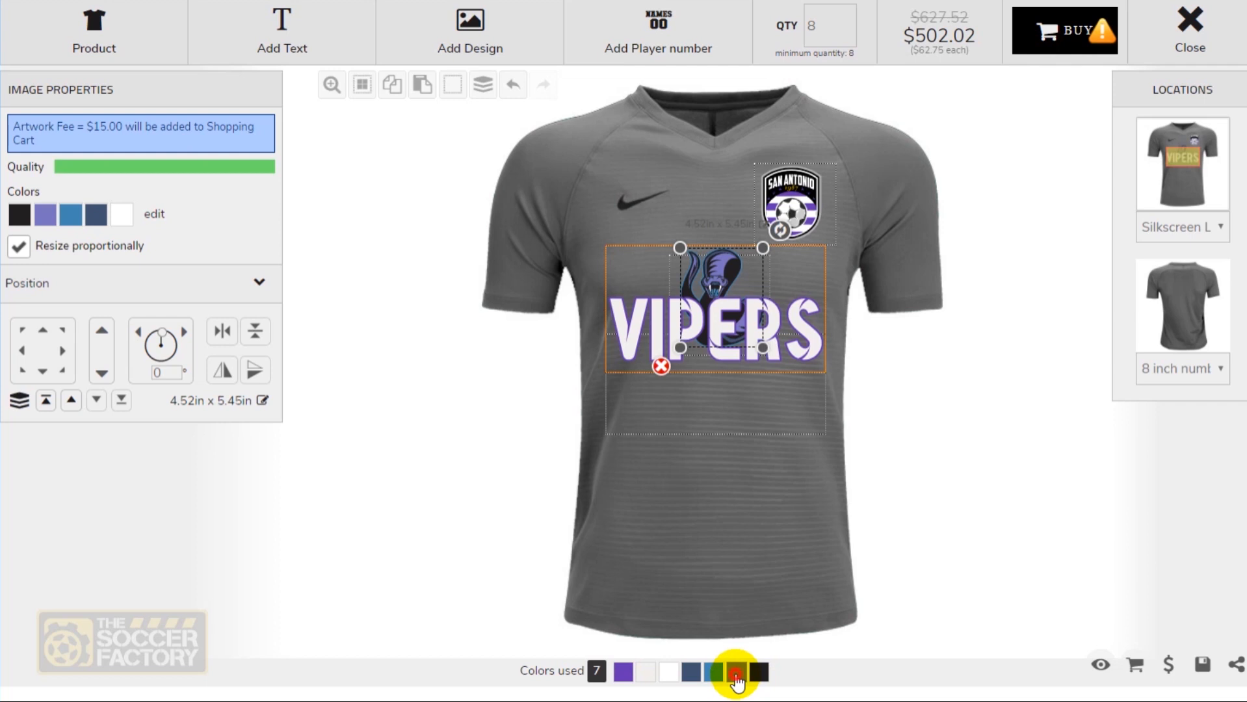
Step: Among the design's used colors, replace PANTONE 2655 CV with Purple and PANTONE 646 CV with White
{"action": "left_click", "coordinate": [735, 673]}
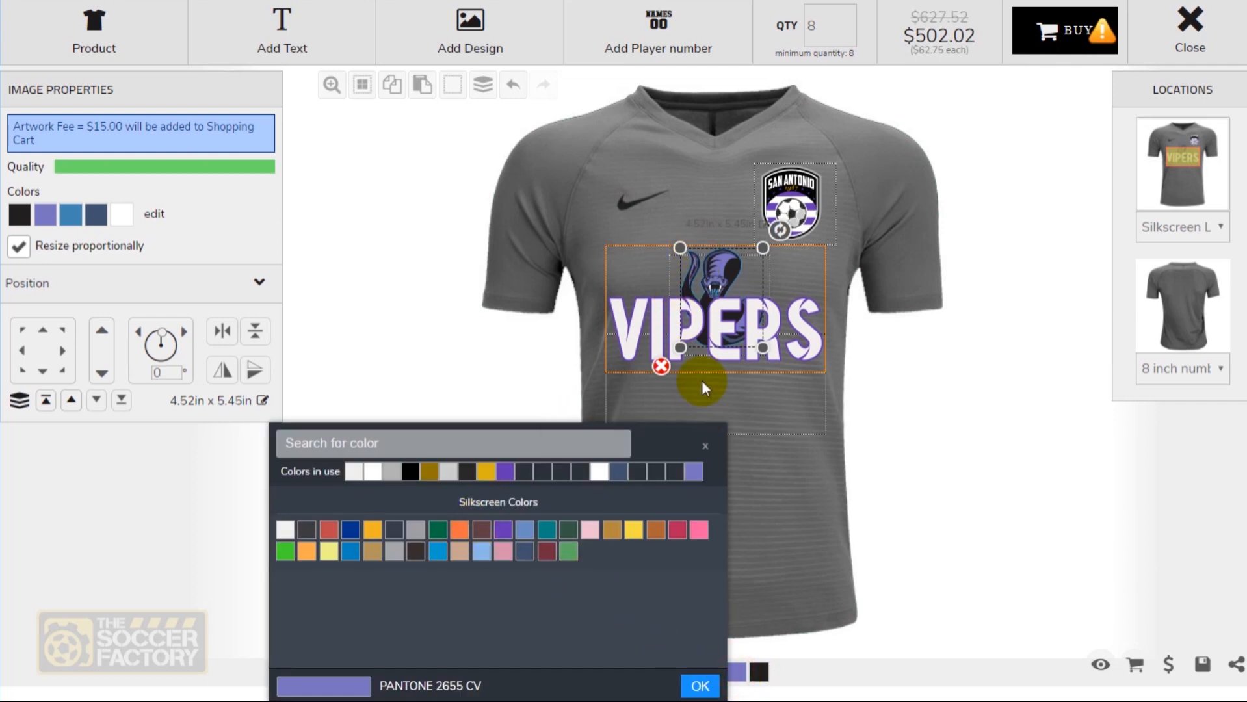
{"action": "left_click", "coordinate": [505, 472]}
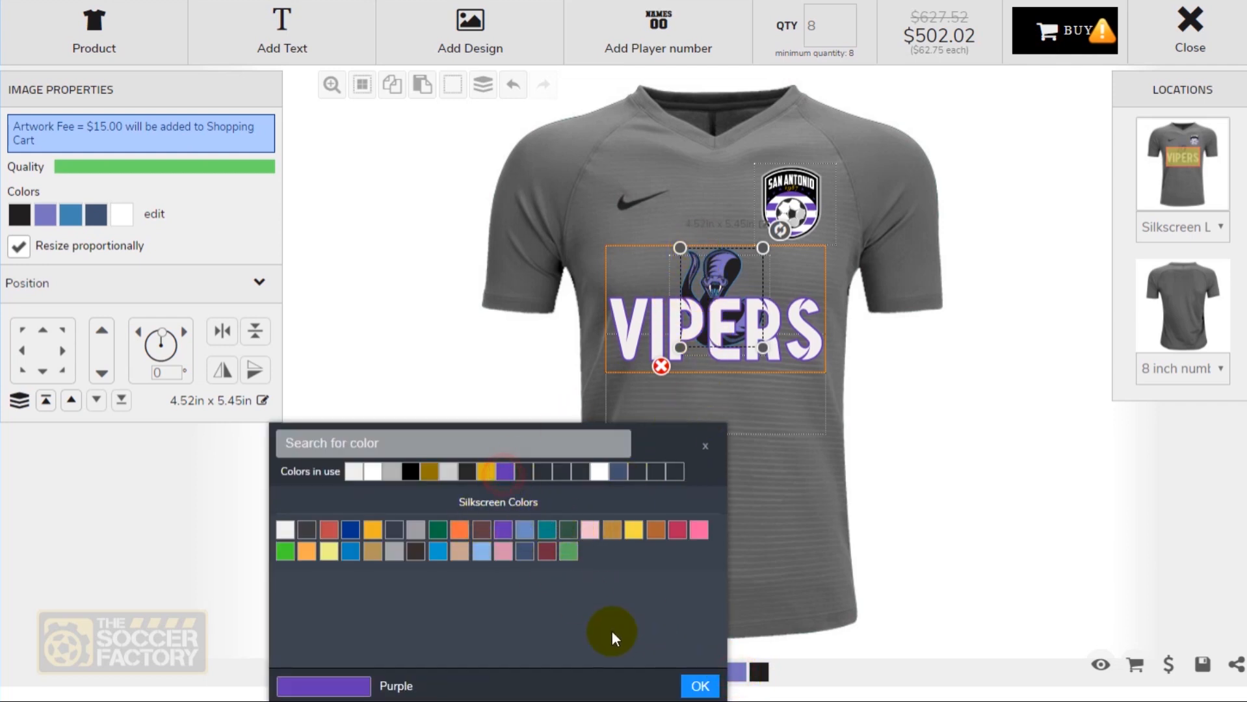
{"action": "left_click", "coordinate": [698, 686]}
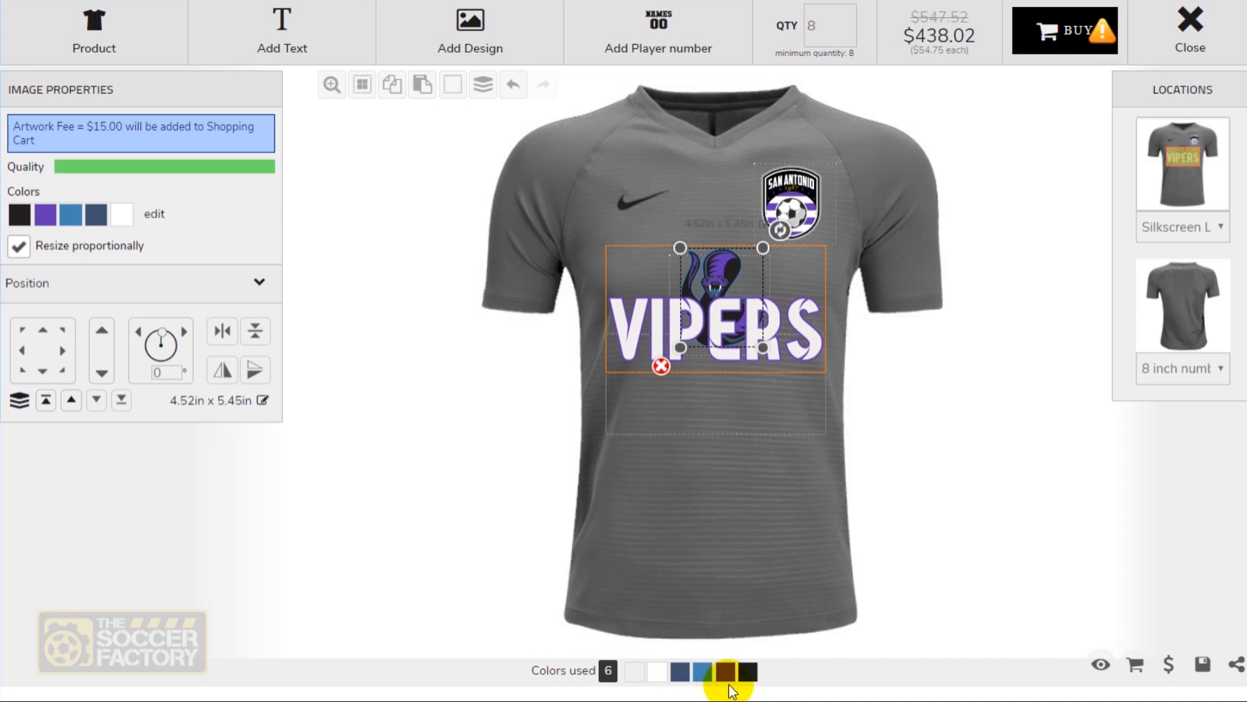
{"action": "left_click", "coordinate": [700, 674]}
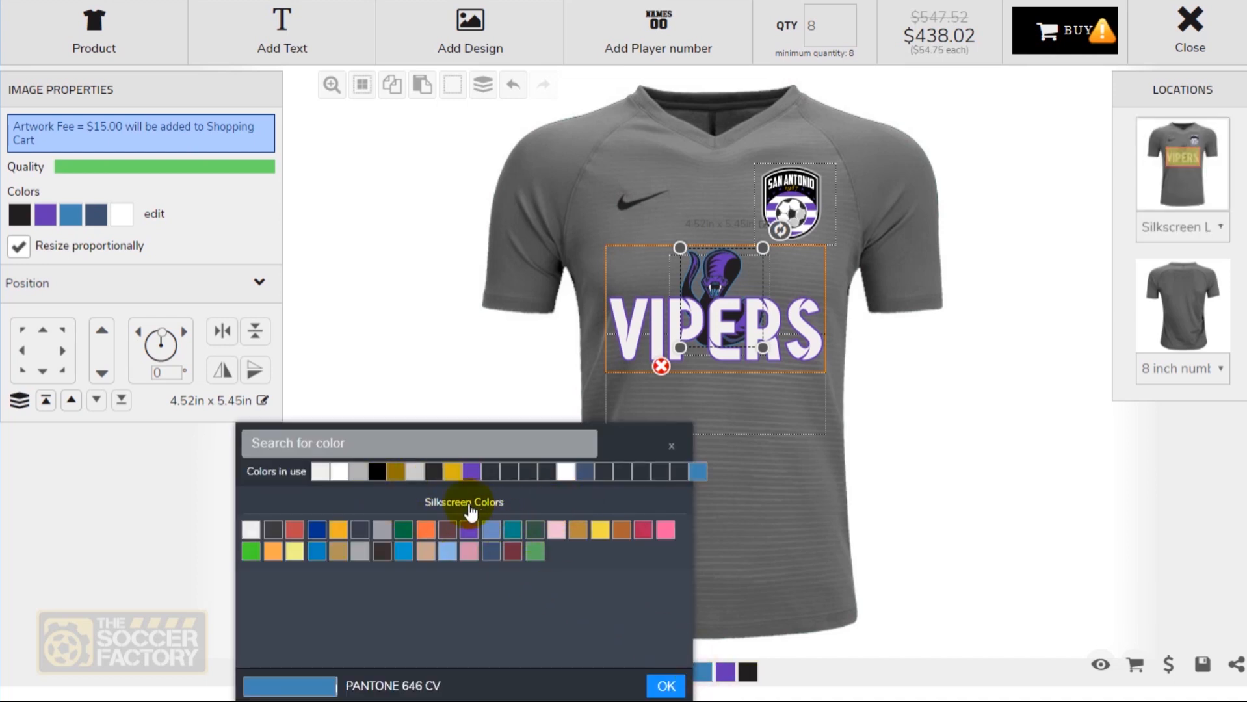
{"action": "left_click", "coordinate": [317, 472]}
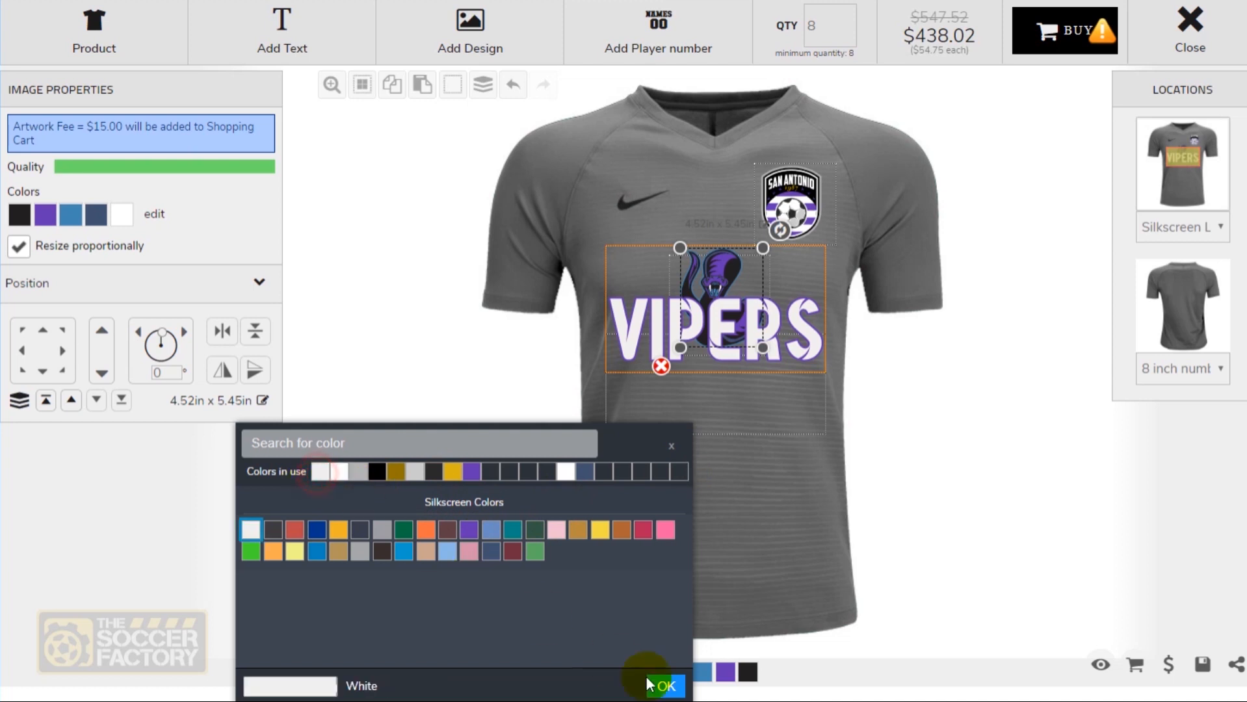
{"action": "left_click", "coordinate": [669, 689]}
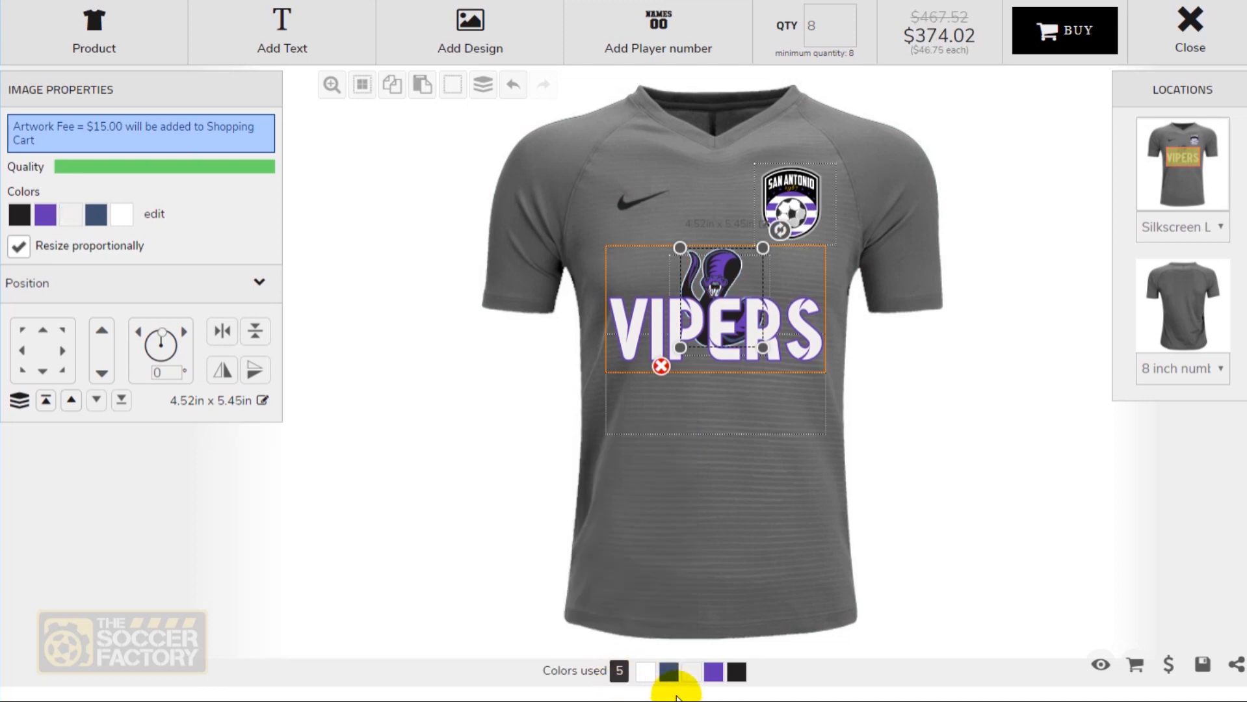
Step: Set the remaining pure white among the used colors to the silkscreen White so both whites match
{"action": "left_click", "coordinate": [689, 674]}
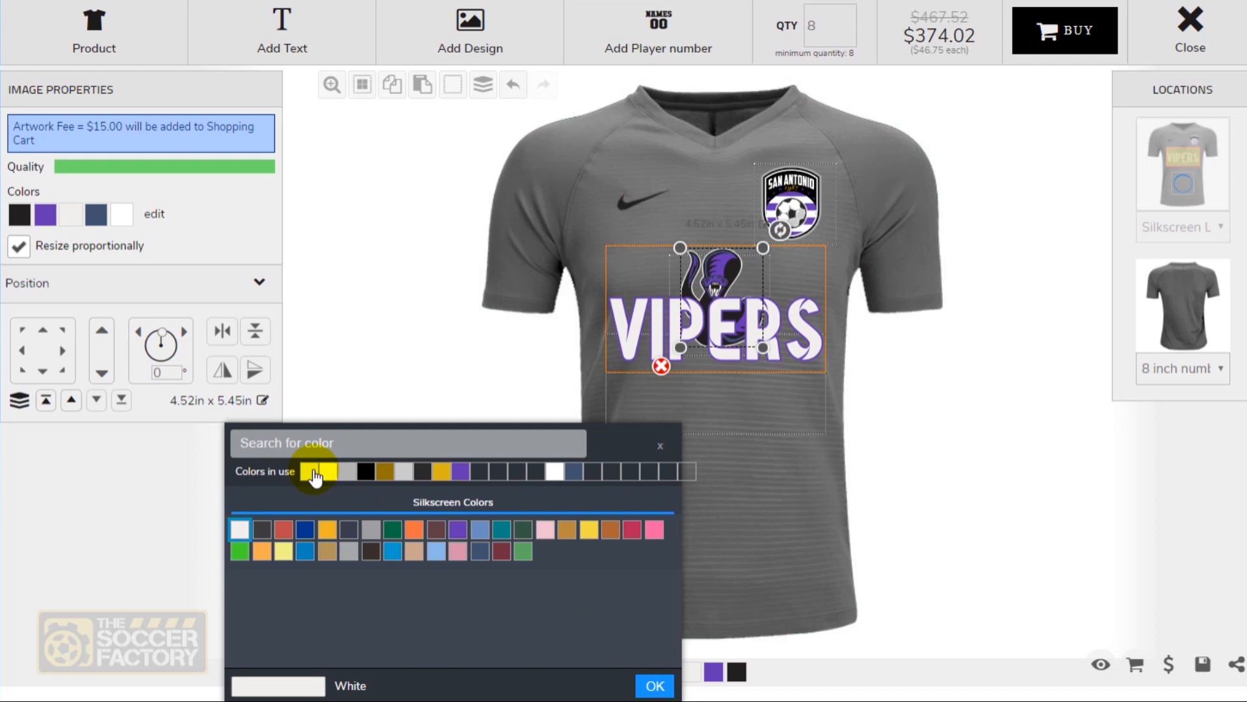
{"action": "left_click", "coordinate": [665, 694]}
{"action": "left_click", "coordinate": [641, 672]}
{"action": "left_click", "coordinate": [261, 475]}
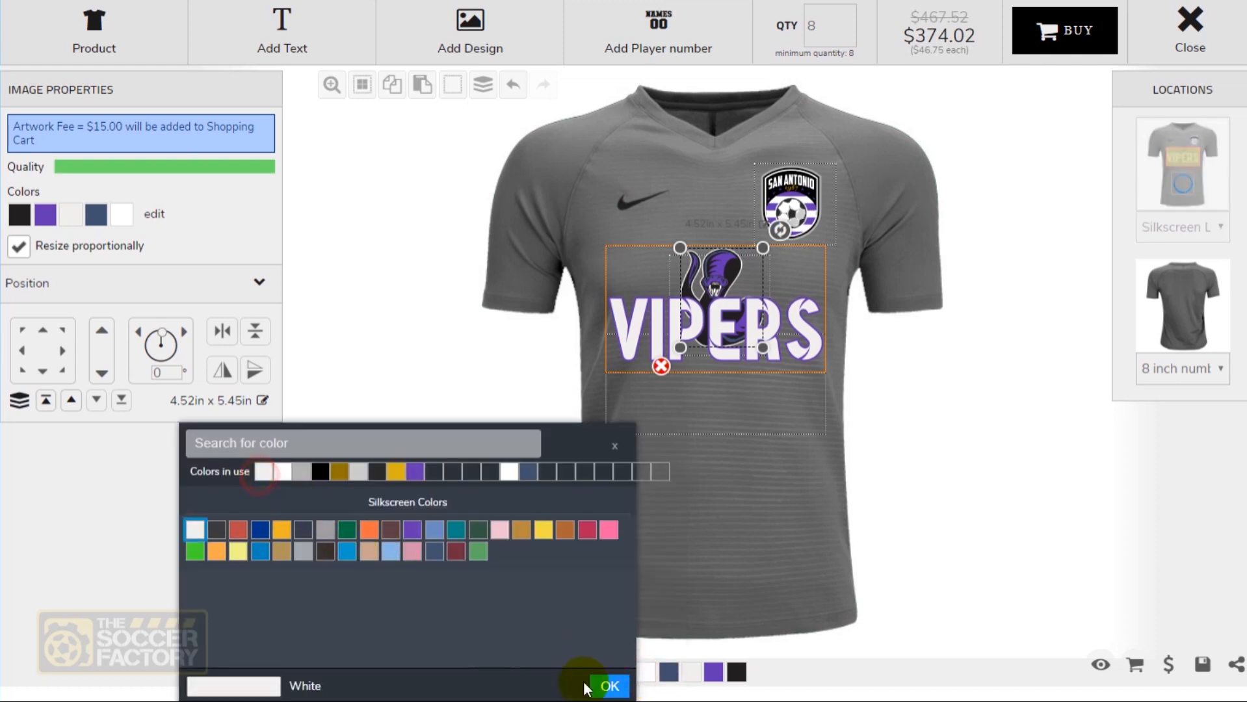
{"action": "left_click", "coordinate": [606, 686]}
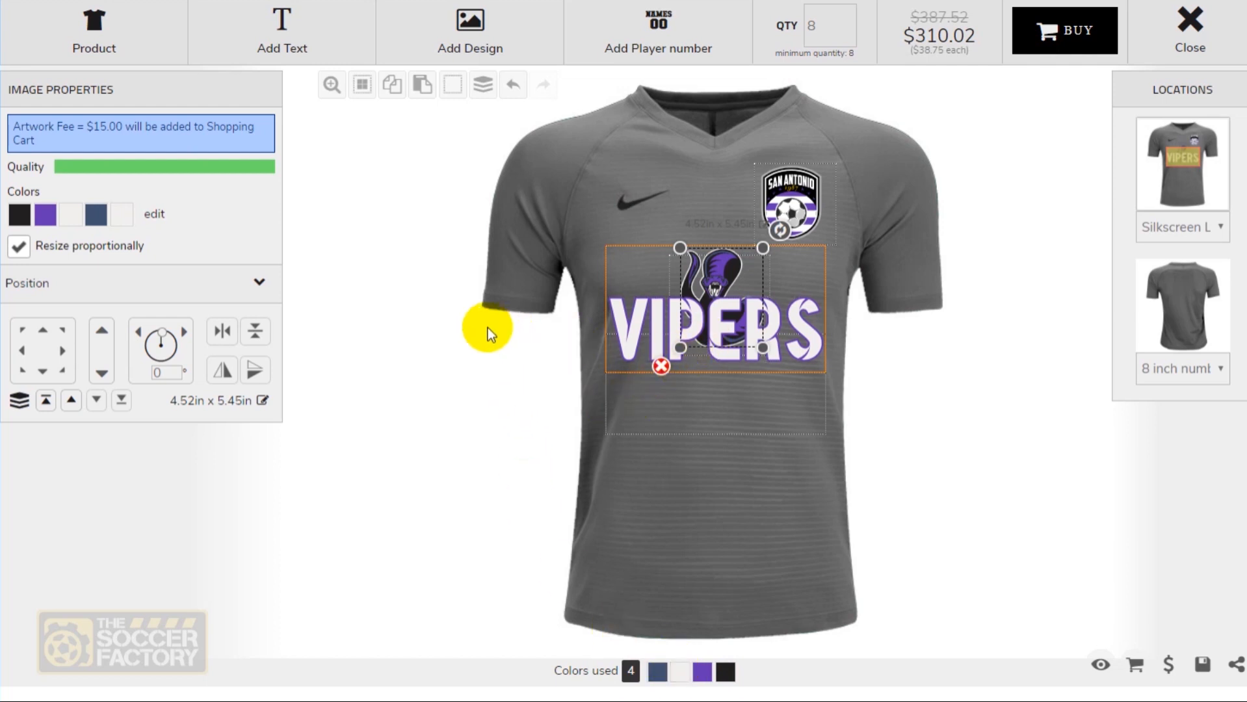
Step: Nudge the Vipers text slightly lower over the snake and deselect it
{"action": "left_click", "coordinate": [463, 329]}
{"action": "left_click_drag", "start_coordinate": [728, 330], "coordinate": [728, 338]}
{"action": "left_click", "coordinate": [672, 339]}
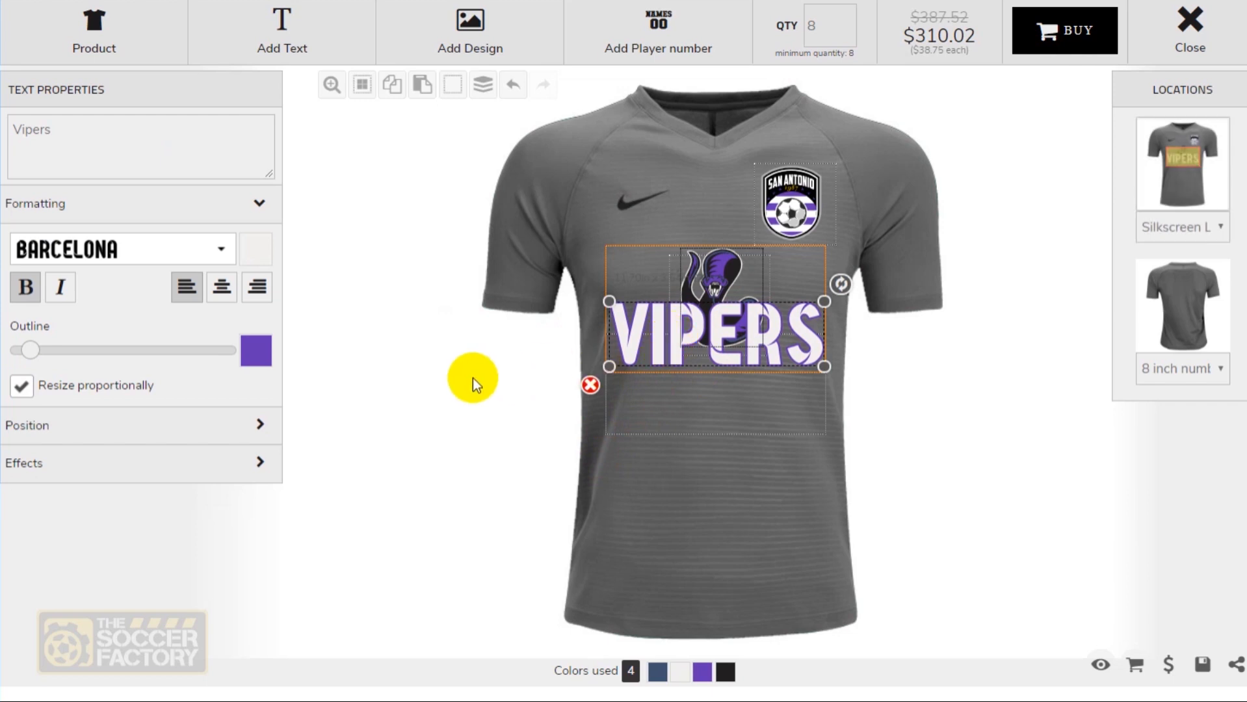
{"action": "left_click", "coordinate": [427, 295]}
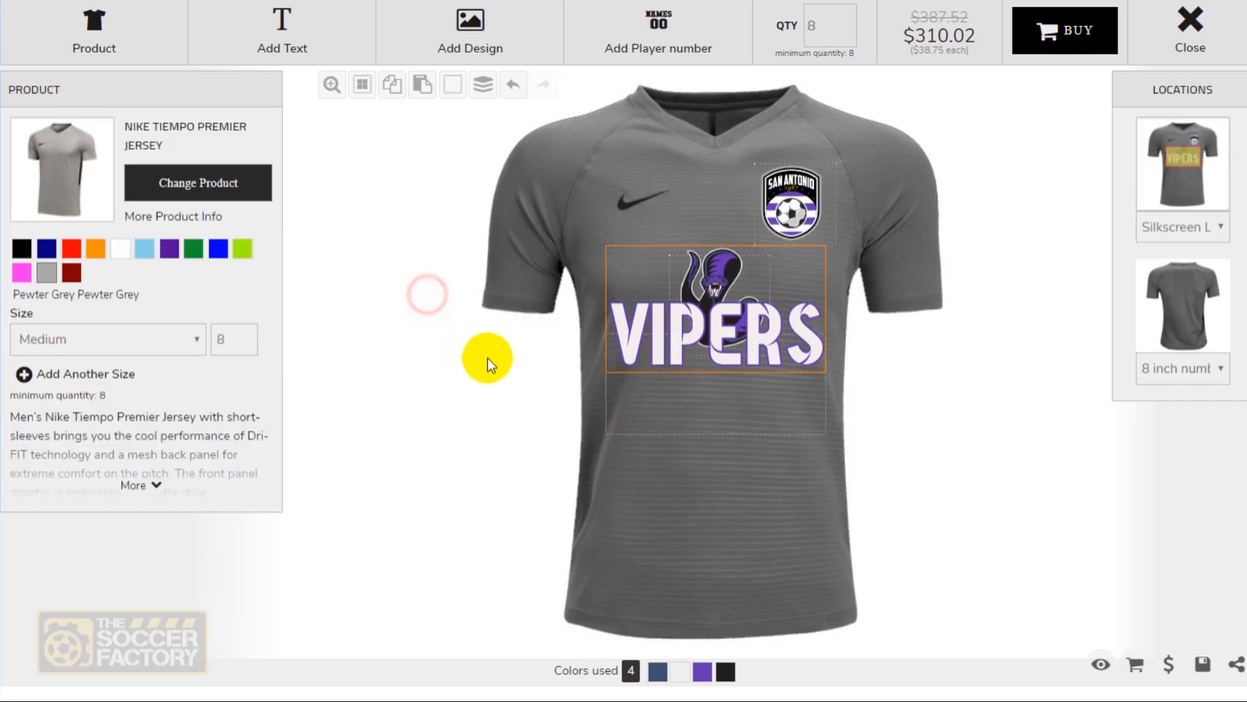
Step: Examine the Vipers and snake artwork up close on the jersey's front, and check the back side
{"action": "left_click", "coordinate": [658, 421]}
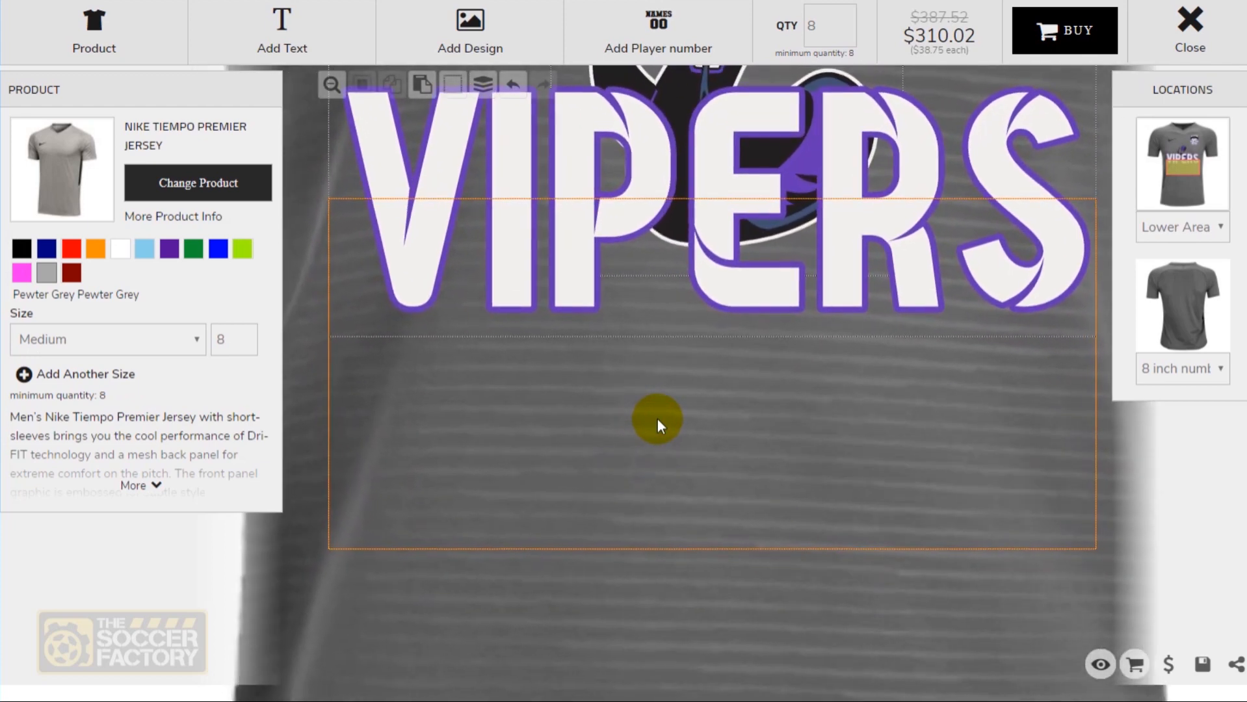
{"action": "left_click", "coordinate": [331, 85]}
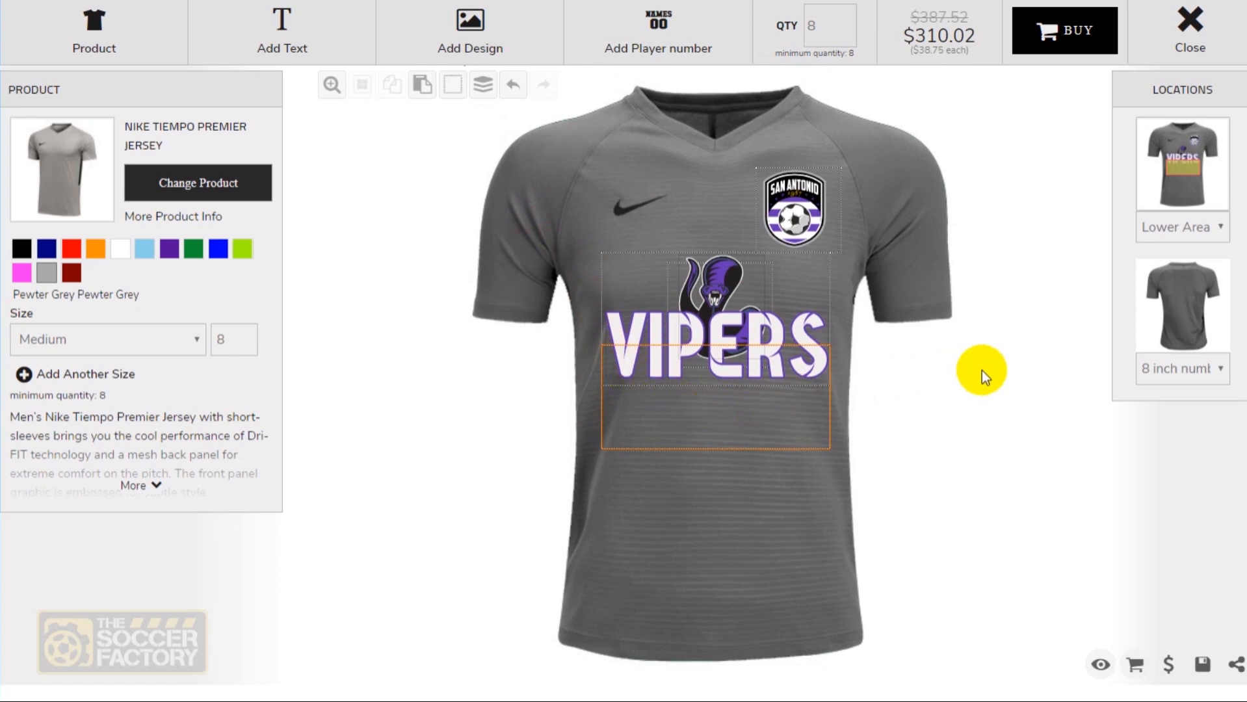
{"action": "left_click", "coordinate": [1181, 306]}
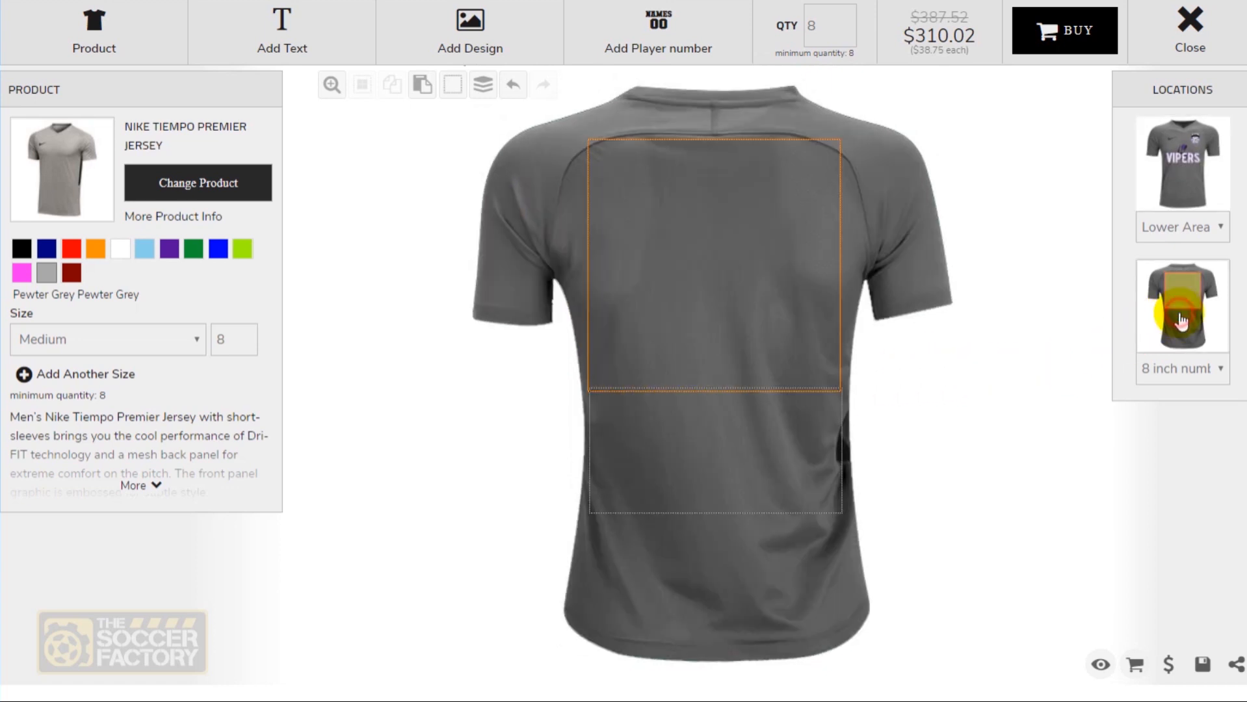
{"action": "left_click", "coordinate": [1173, 195]}
{"action": "left_click", "coordinate": [673, 415]}
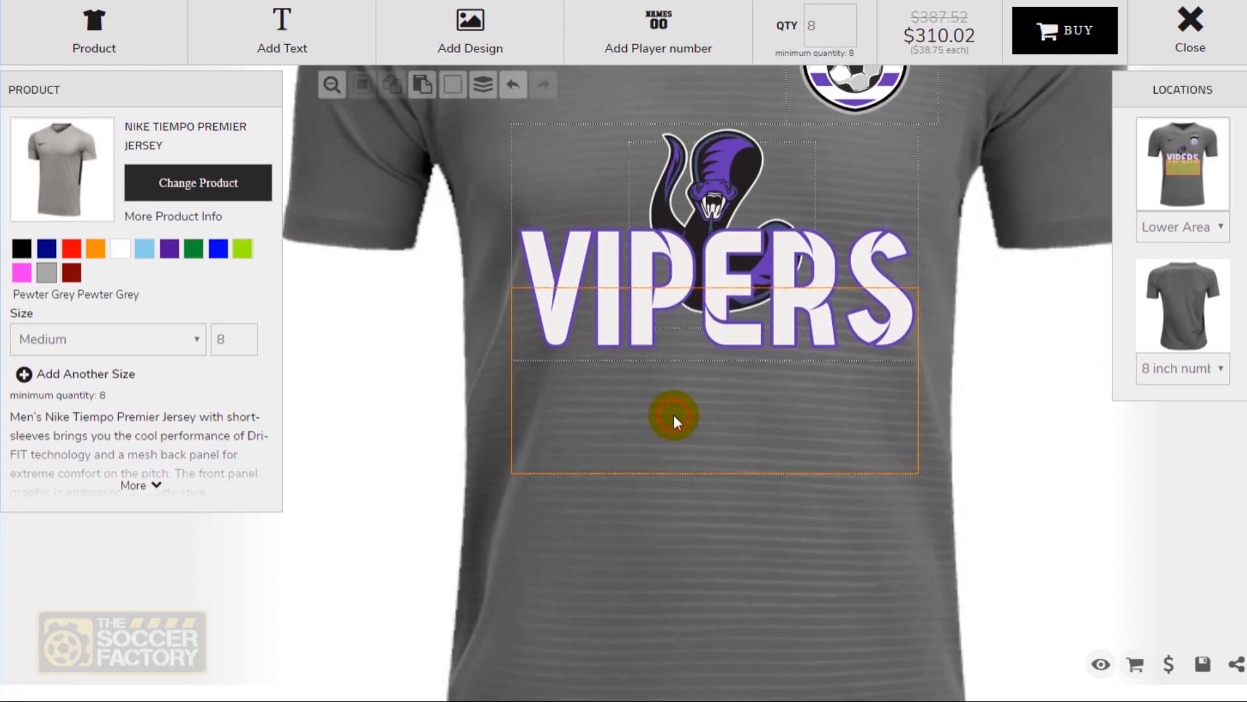
{"action": "left_click", "coordinate": [332, 85]}
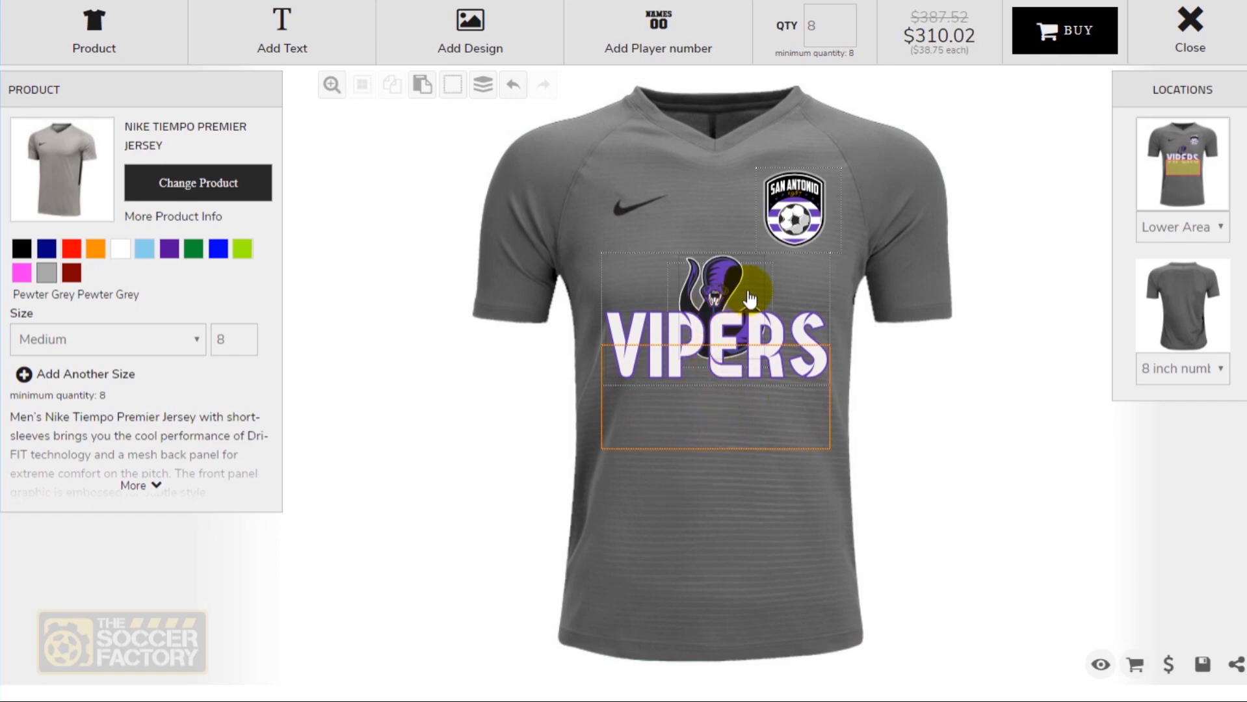
Step: Examine the snake and Vipers artwork up close within the front's center and lower print areas
{"action": "left_click", "coordinate": [769, 271]}
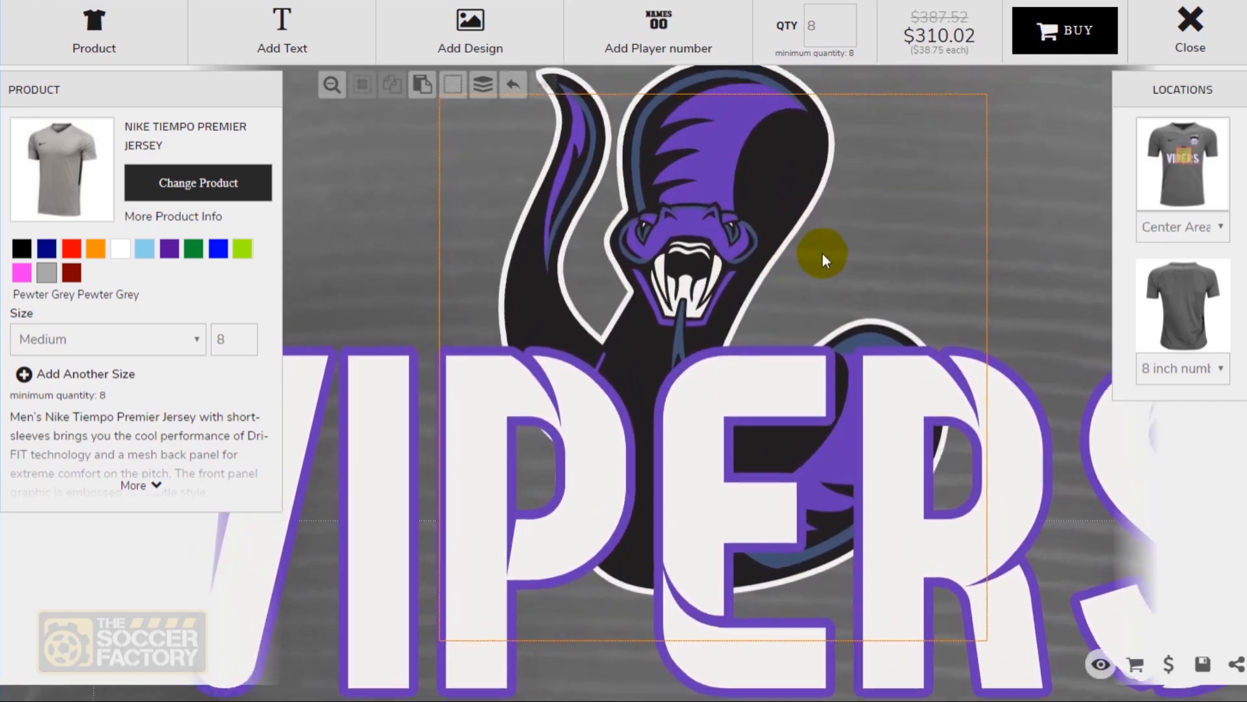
{"action": "left_click", "coordinate": [332, 85]}
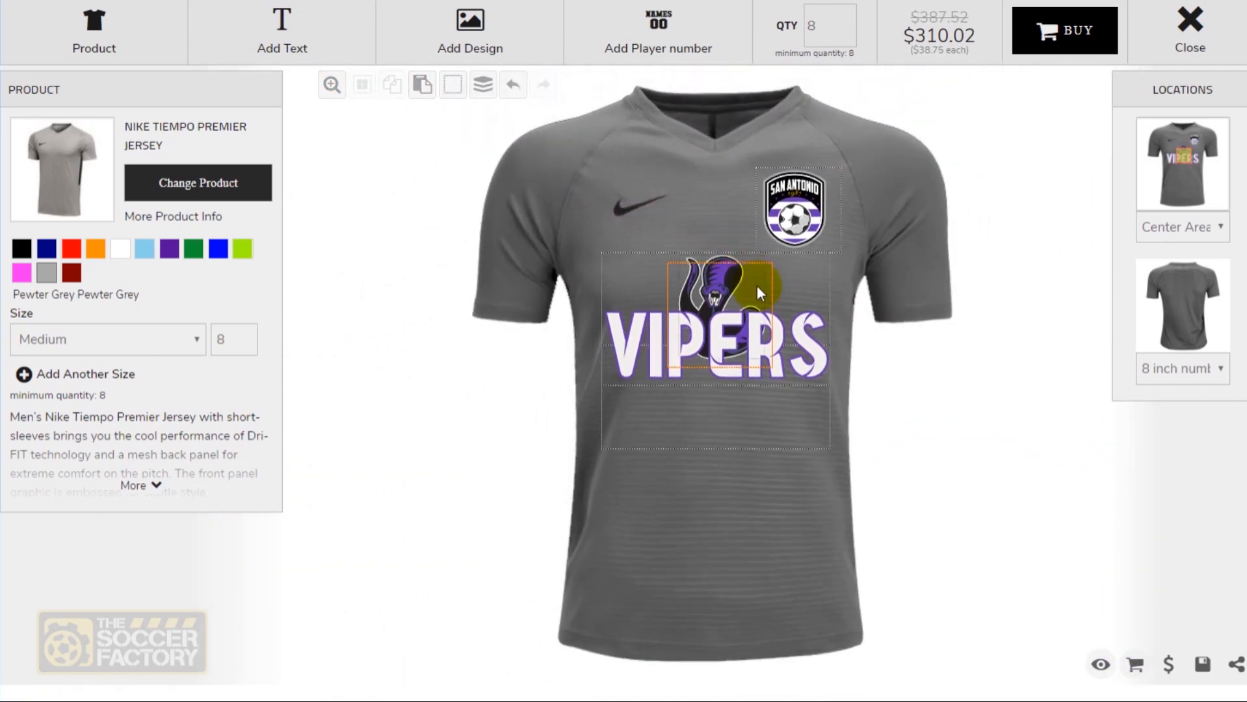
{"action": "left_click", "coordinate": [1151, 236]}
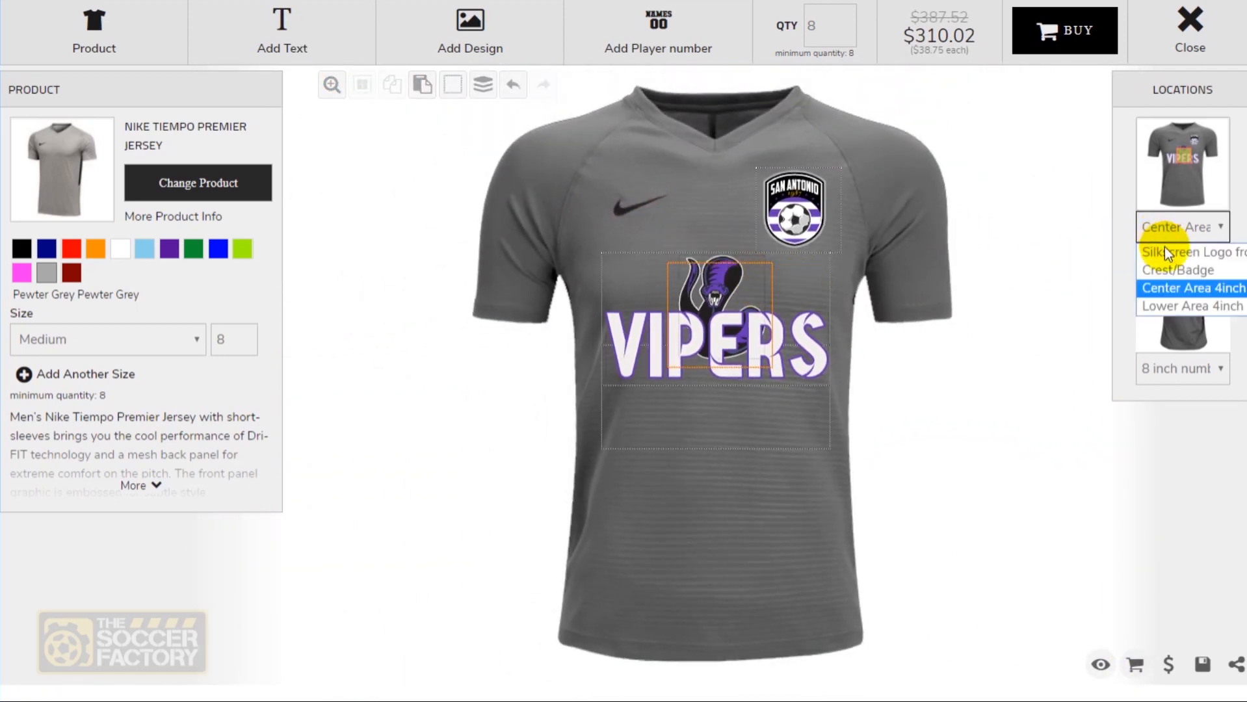
{"action": "left_click", "coordinate": [1164, 281]}
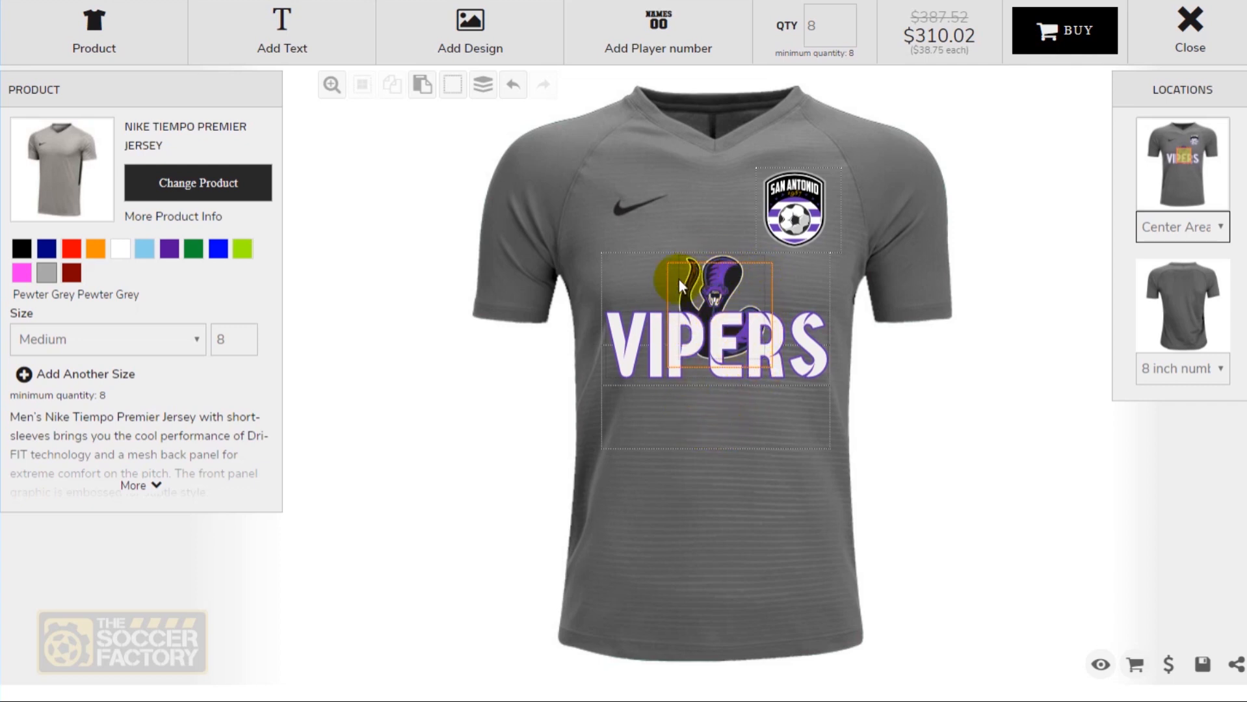
{"action": "left_click", "coordinate": [723, 427]}
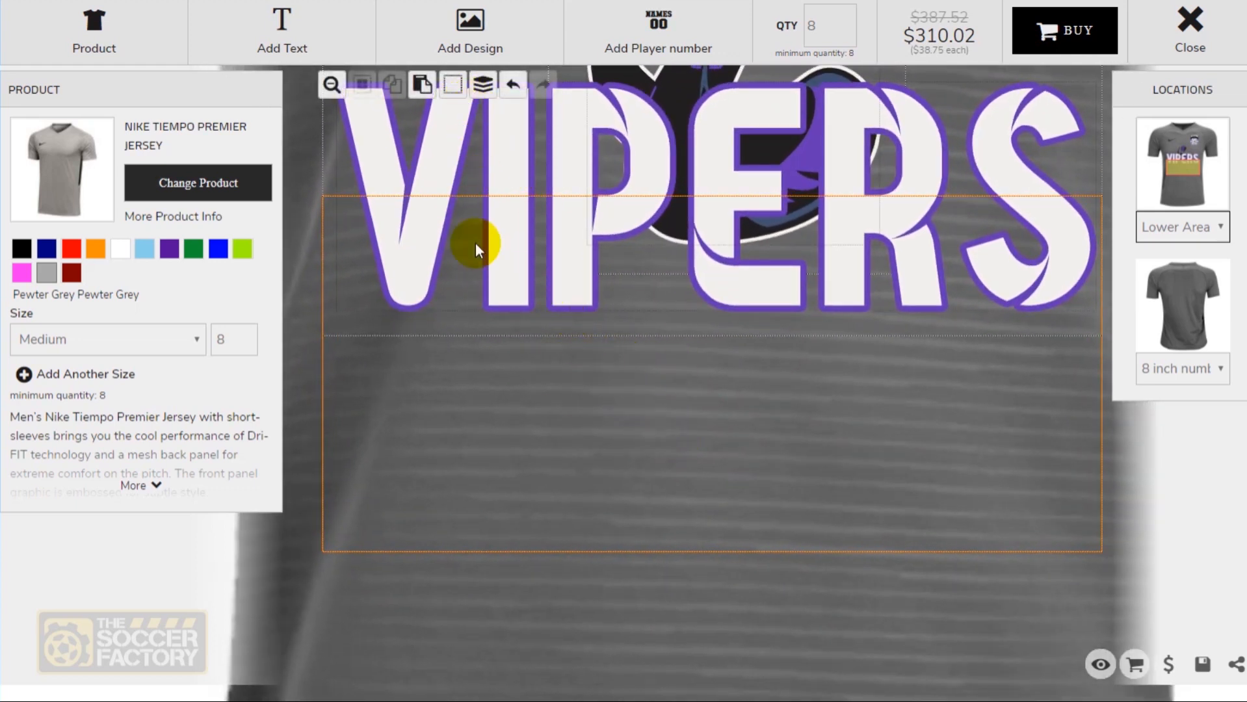
{"action": "left_click", "coordinate": [331, 85]}
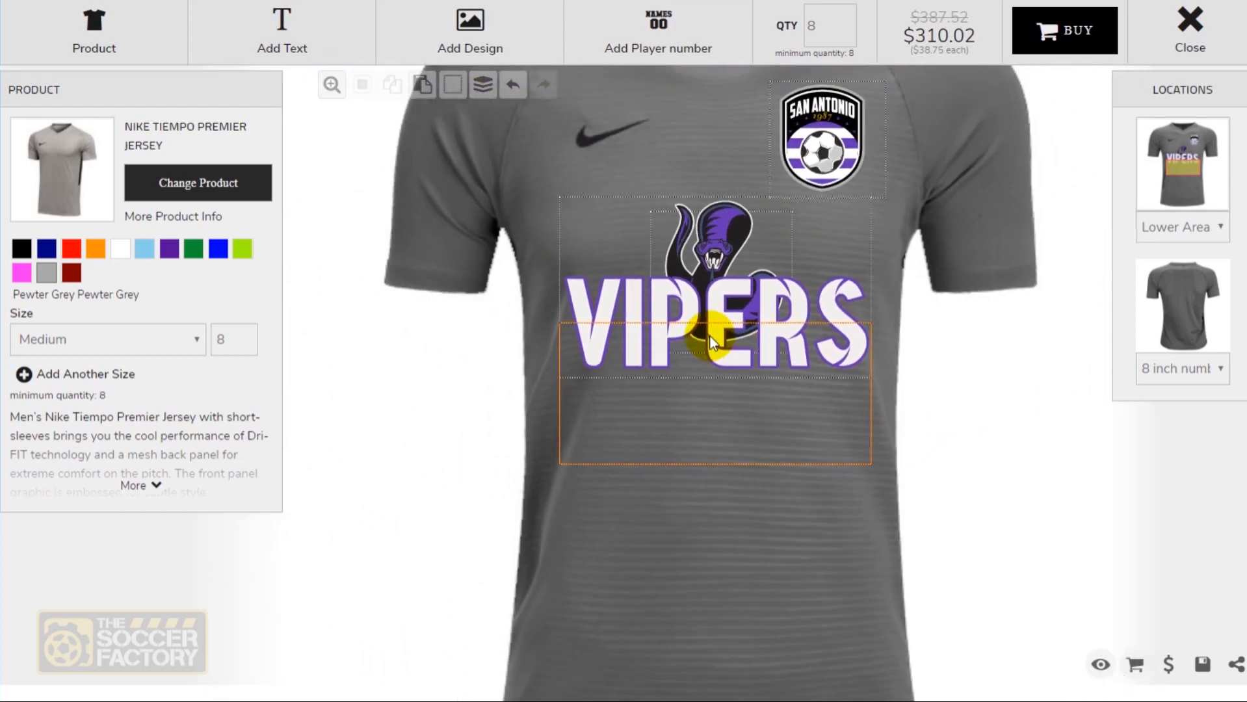
Step: Add a Standard Cut Player Number to the jersey's back, giving the second medium player the number 10
{"action": "left_click", "coordinate": [1164, 306]}
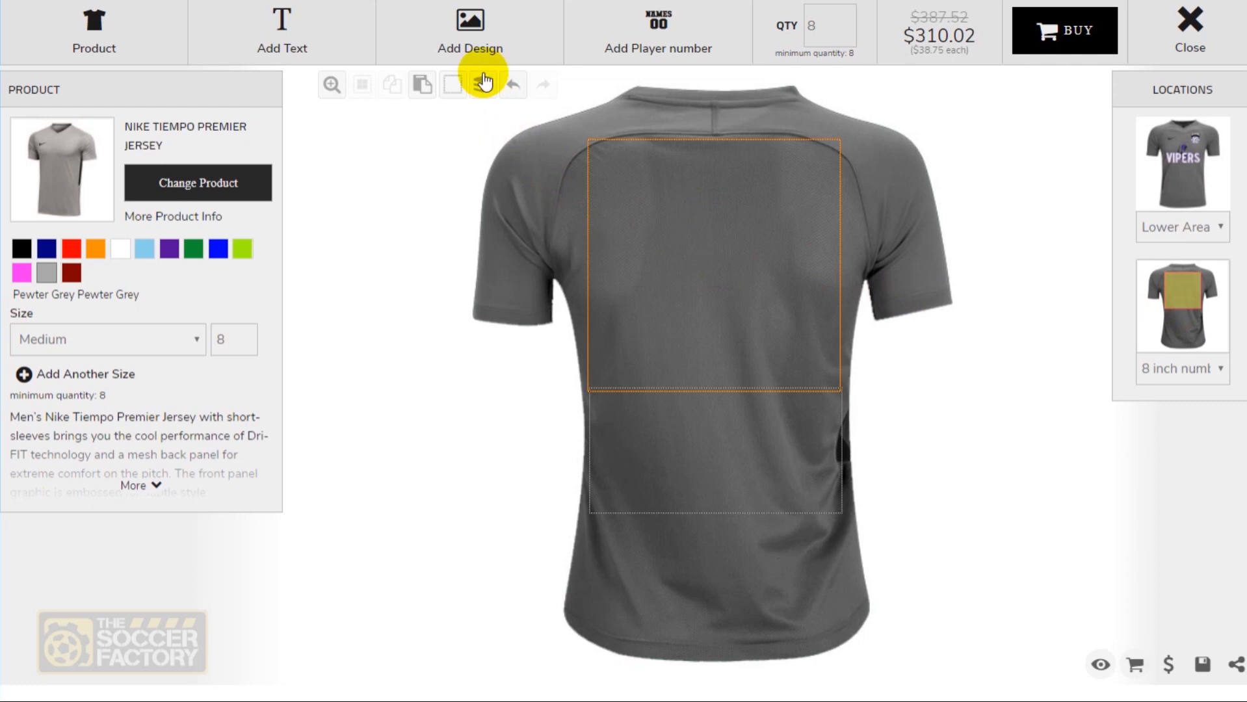
{"action": "left_click", "coordinate": [661, 29]}
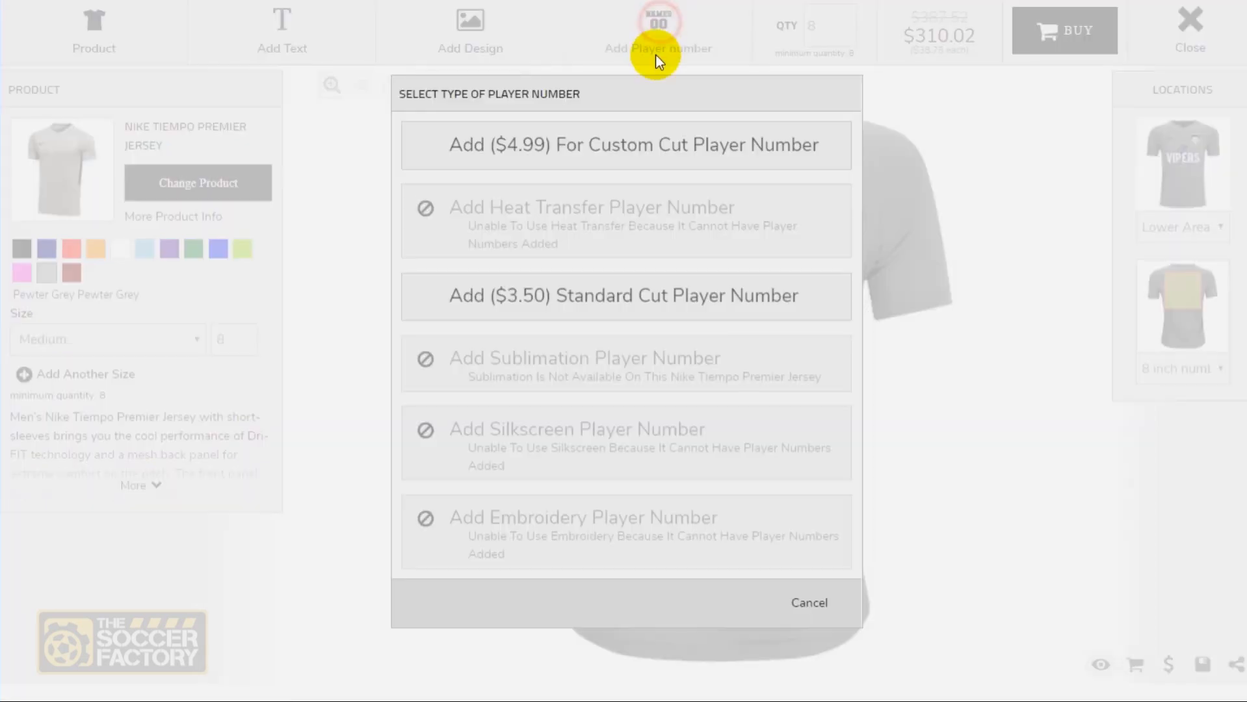
{"action": "left_click", "coordinate": [637, 298]}
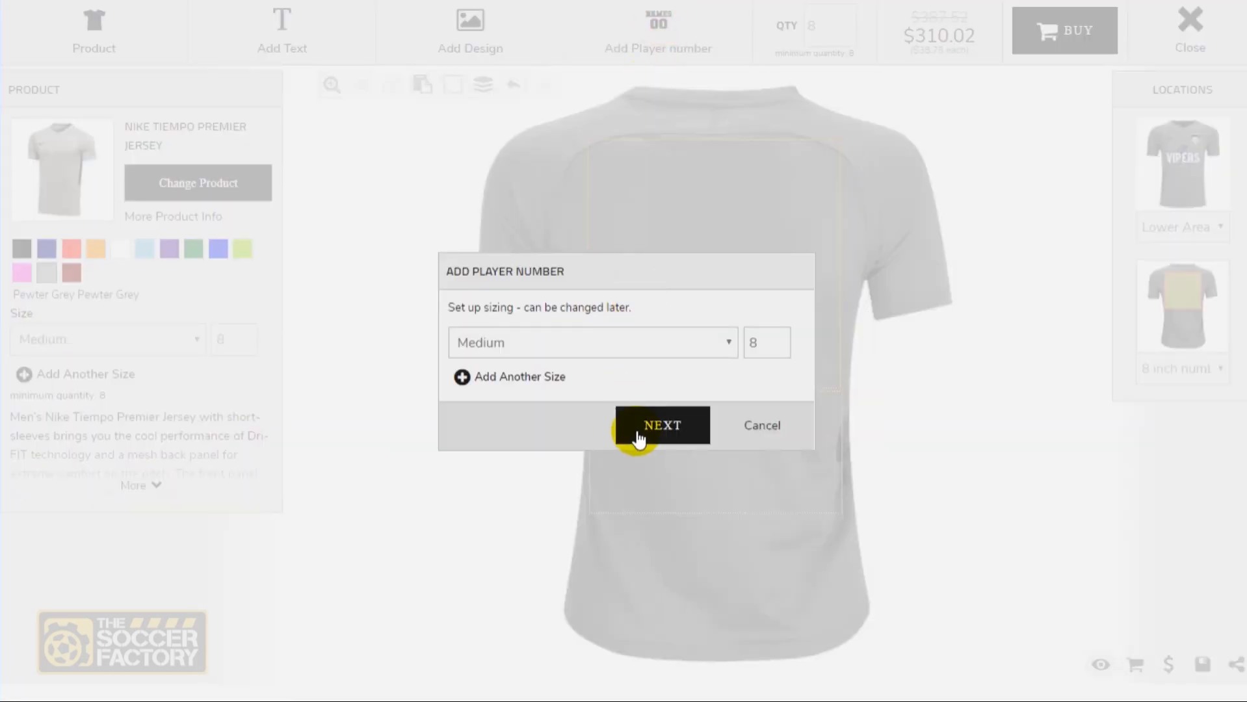
{"action": "left_click", "coordinate": [650, 427]}
{"action": "left_click", "coordinate": [774, 215]}
{"action": "left_click_drag", "start_coordinate": [740, 214], "coordinate": [738, 216]}
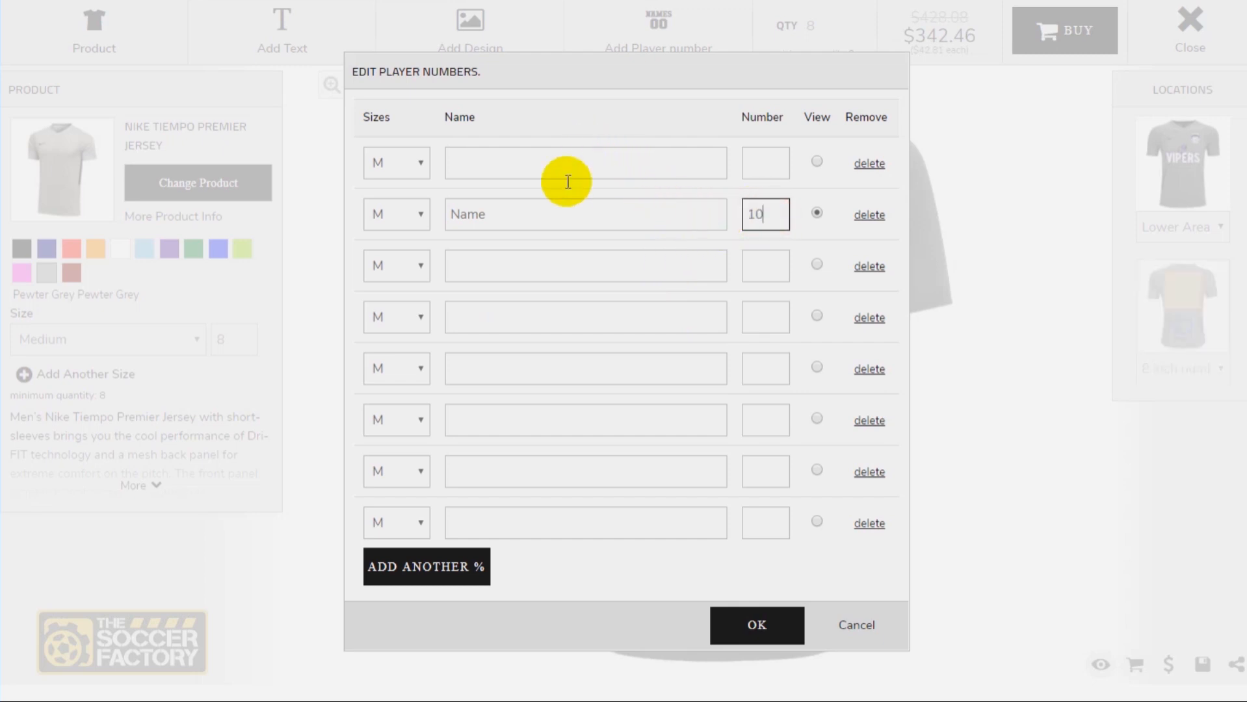
{"action": "left_click", "coordinate": [757, 626]}
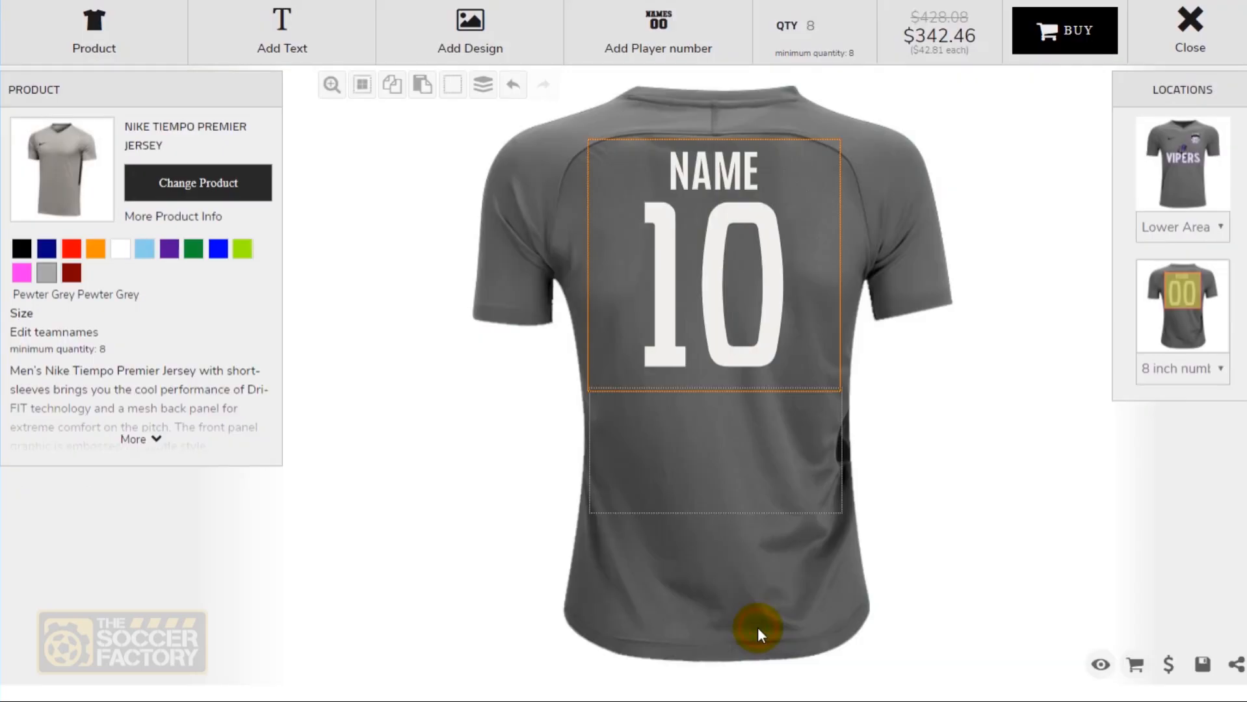
Step: Enlarge the player number slightly on the jersey's back and nudge the name above it slightly upward
{"action": "left_click", "coordinate": [778, 324]}
{"action": "left_click_drag", "start_coordinate": [834, 368], "coordinate": [841, 366]}
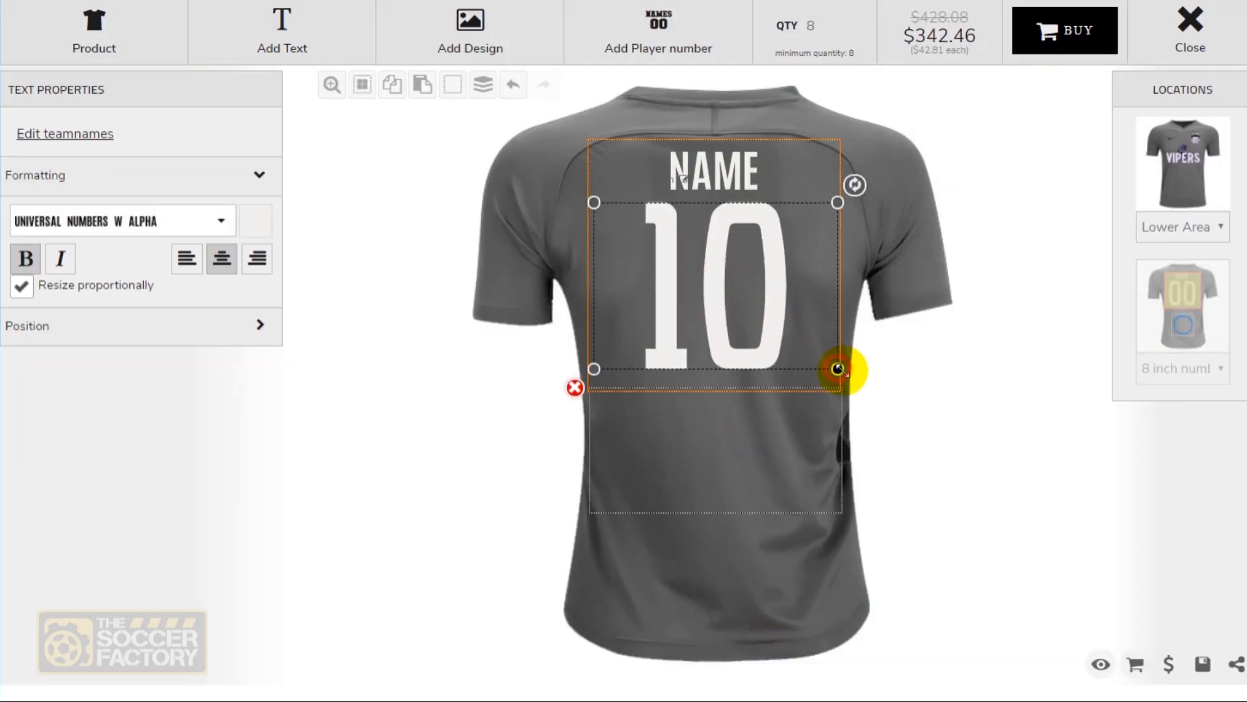
{"action": "left_click", "coordinate": [726, 293]}
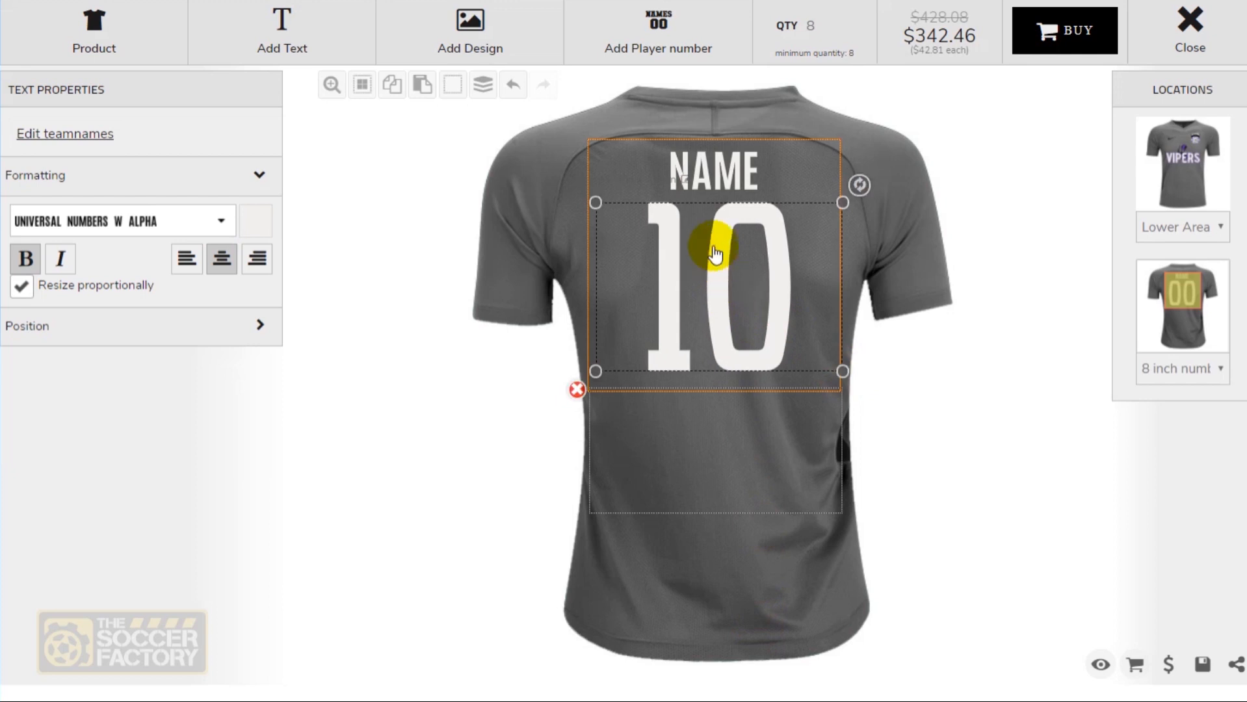
{"action": "left_click", "coordinate": [701, 169]}
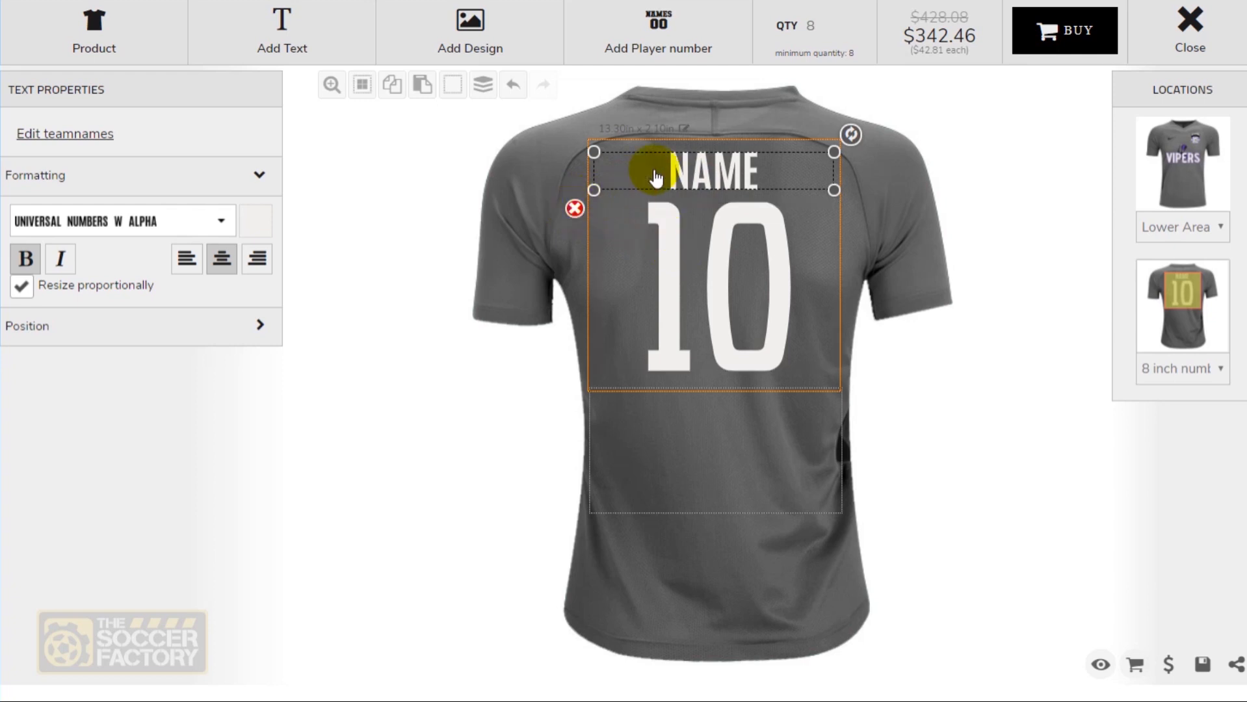
{"action": "left_click_drag", "start_coordinate": [683, 167], "coordinate": [682, 166]}
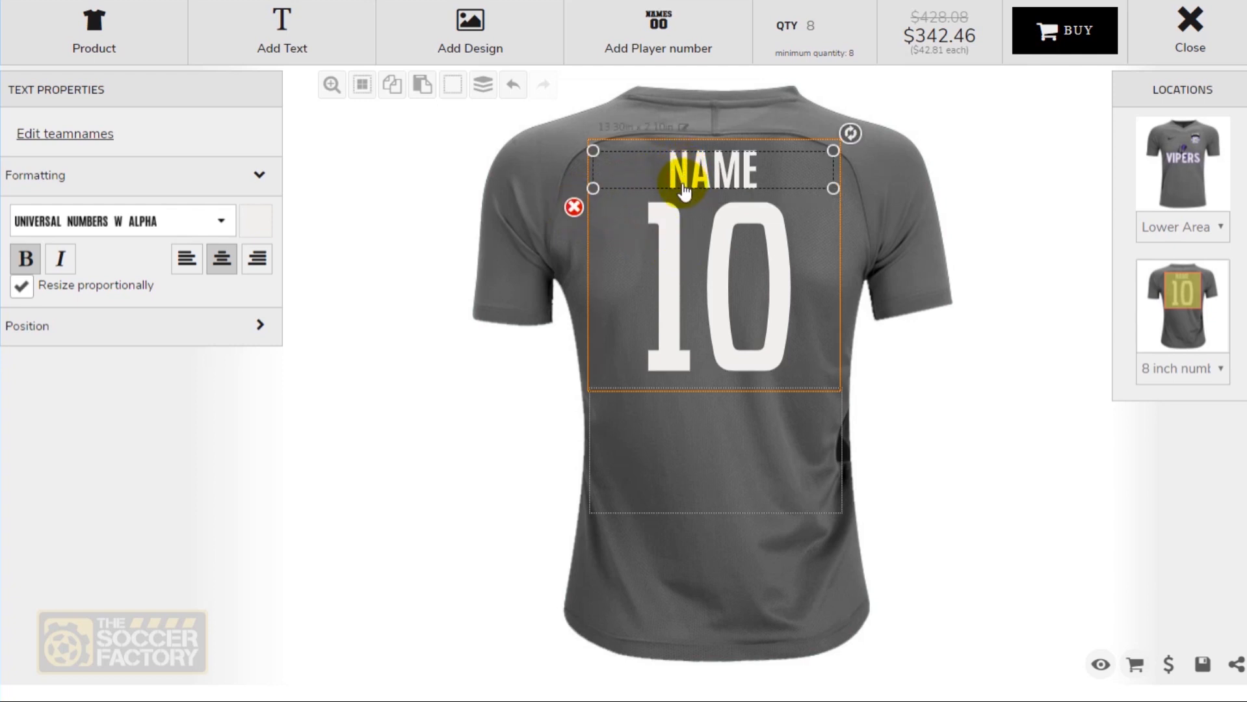
Step: Edit the team names: enter surnames for the first two players, give the first player number 7, and display that player on the jersey
{"action": "left_click", "coordinate": [62, 137]}
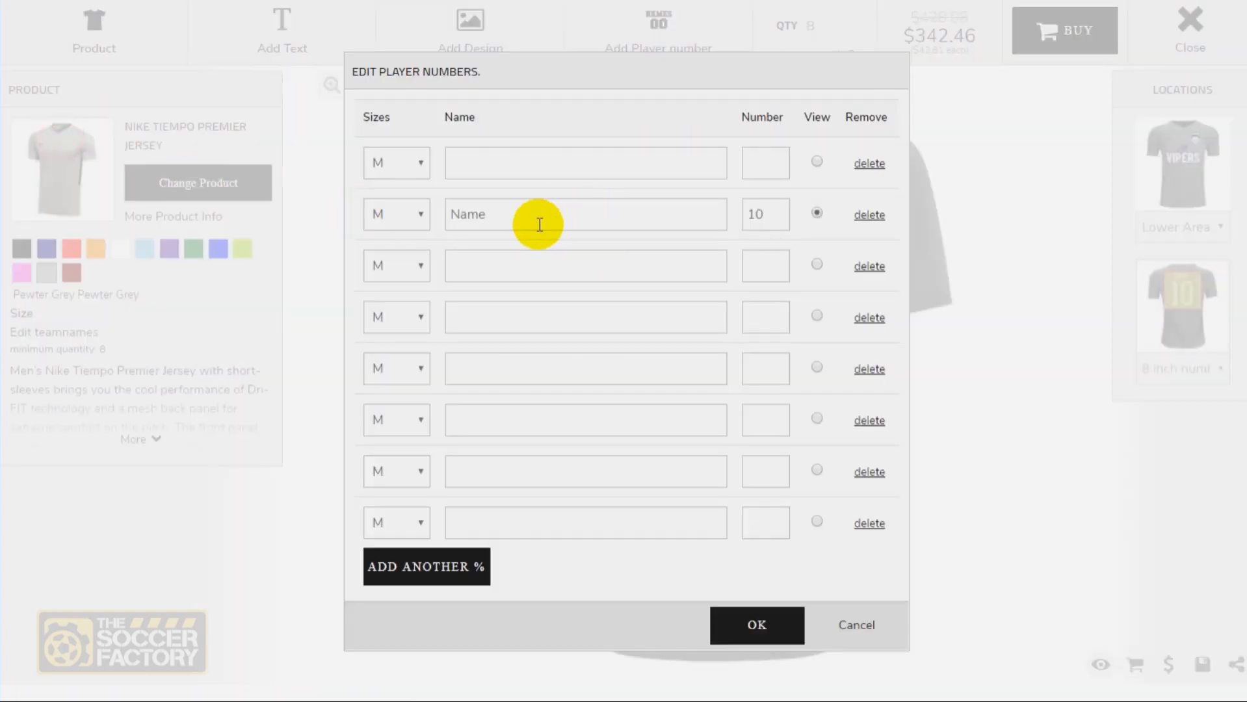
{"action": "left_click_drag", "start_coordinate": [527, 222], "coordinate": [369, 214]}
{"action": "left_click", "coordinate": [479, 152]}
{"action": "type", "text": "ONTIVEROS"}
{"action": "key", "text": "Tab"}
{"action": "type", "text": "7"}
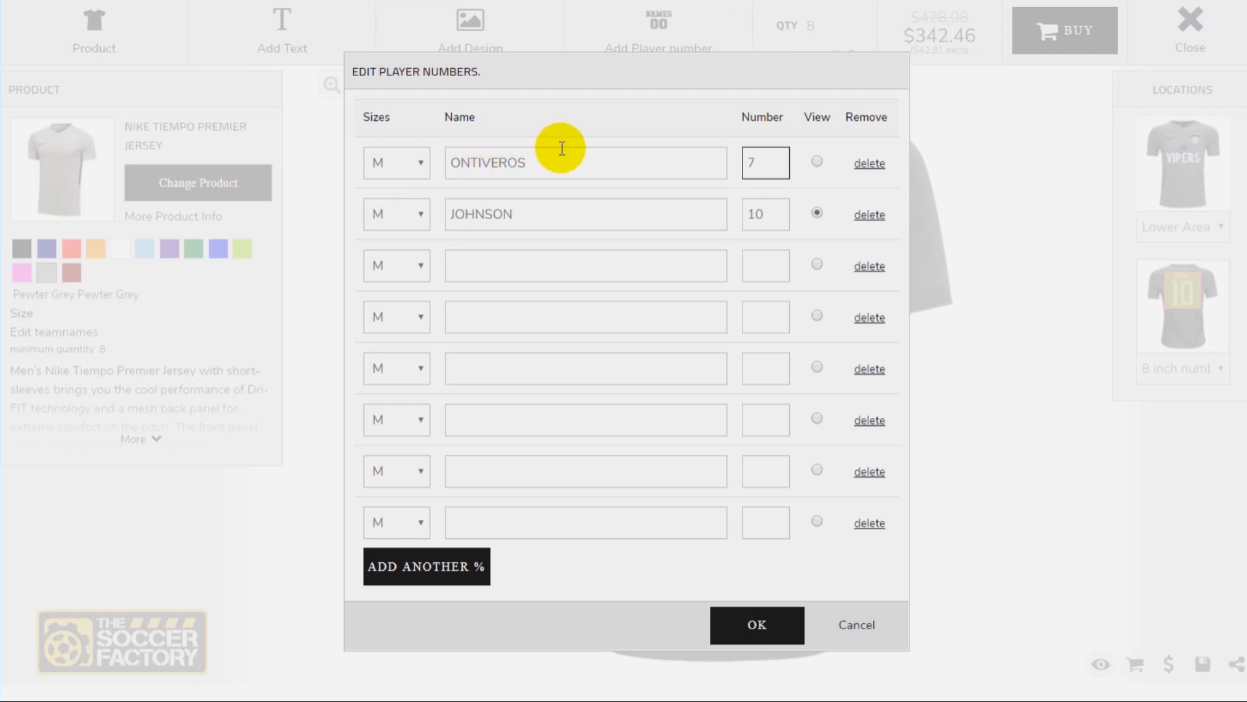
{"action": "left_click", "coordinate": [817, 162]}
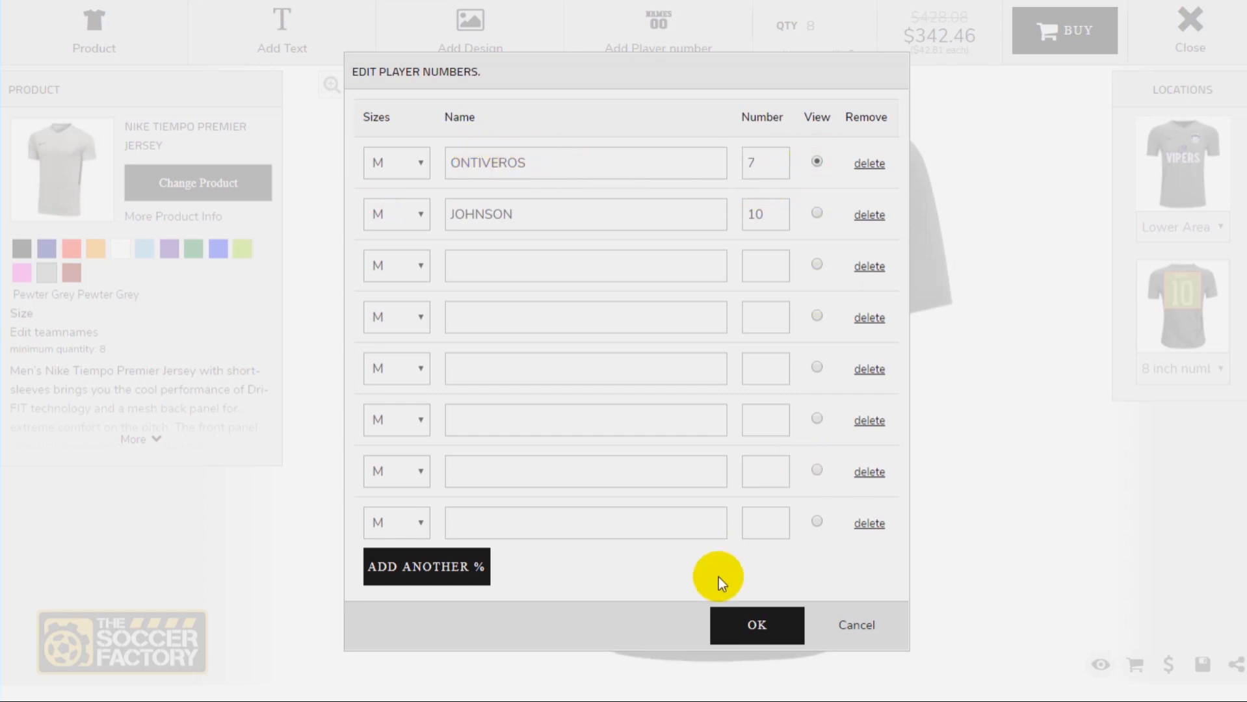
{"action": "left_click", "coordinate": [740, 627]}
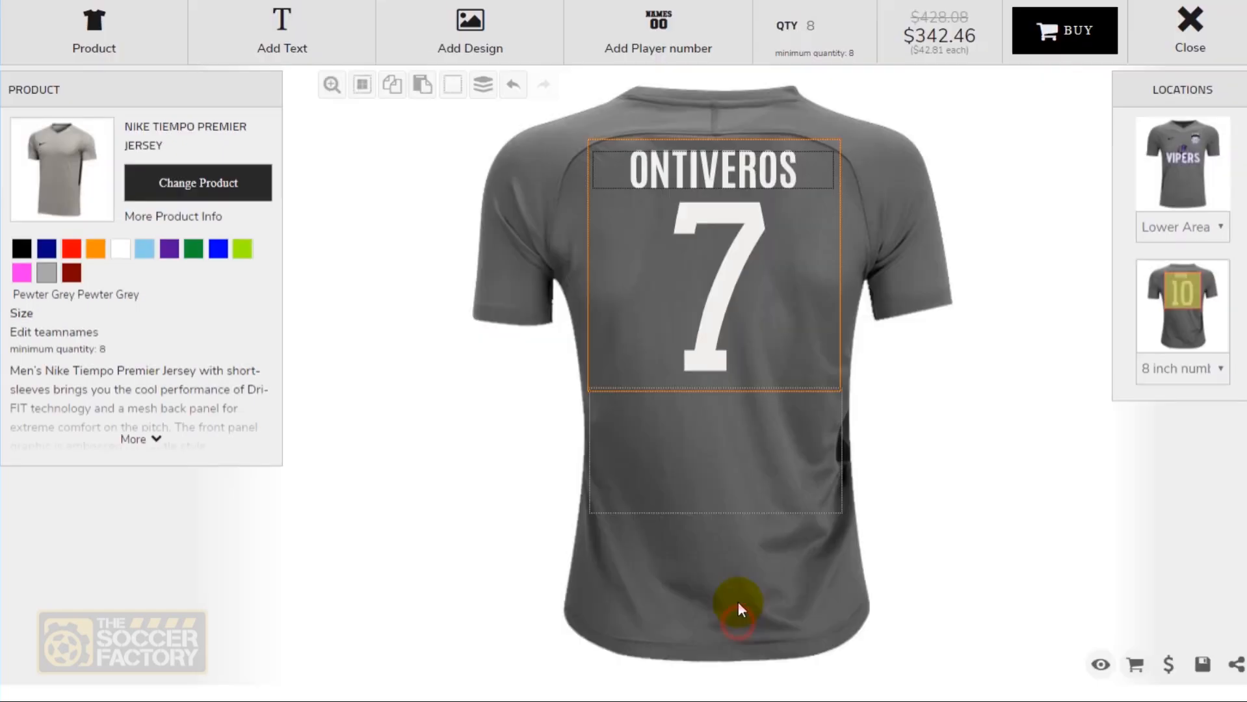
Step: Nudge the player number slightly lower beneath the name and deselect it
{"action": "left_click", "coordinate": [727, 247]}
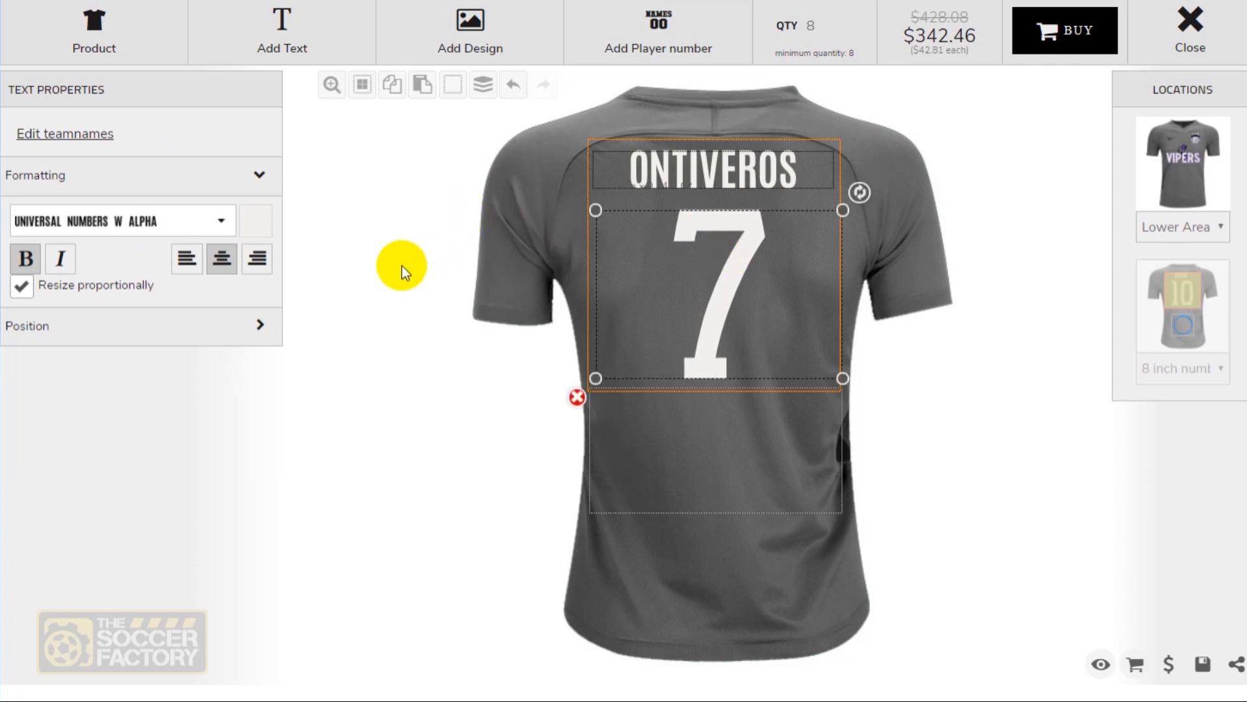
{"action": "left_click", "coordinate": [990, 319]}
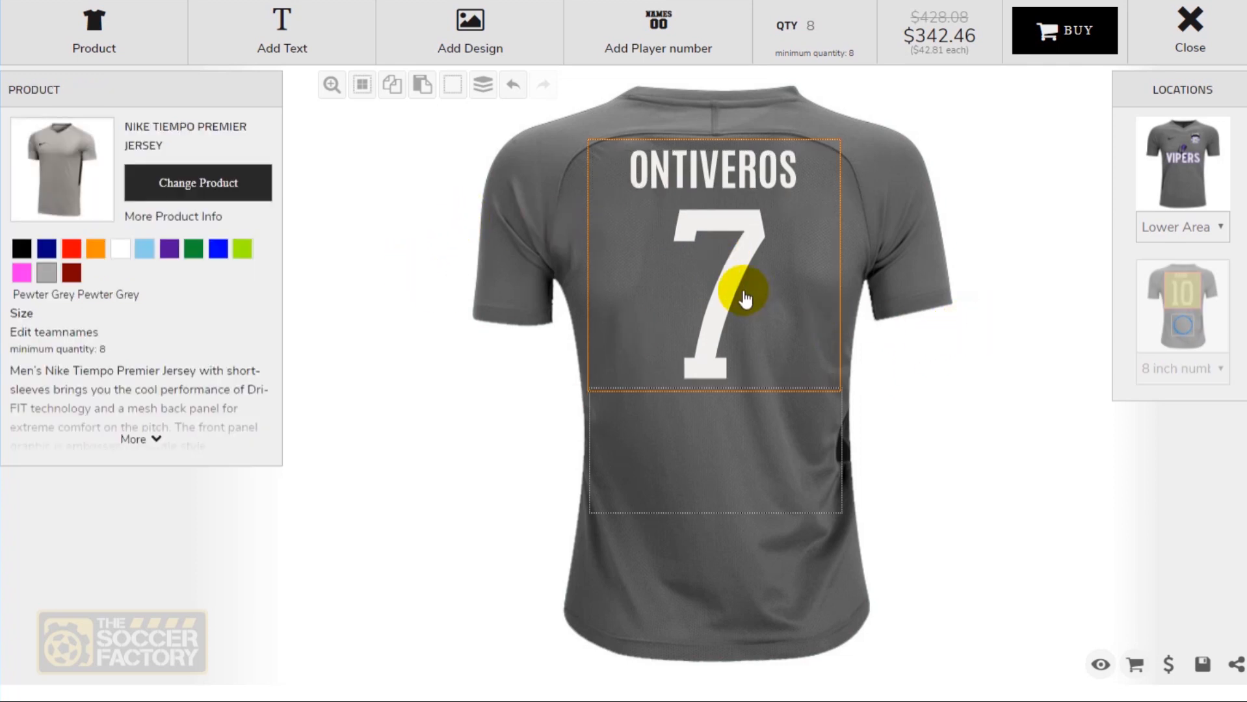
Step: Recolor the player number with the Purple already used in the design
{"action": "left_click", "coordinate": [741, 289]}
{"action": "left_click", "coordinate": [249, 221]}
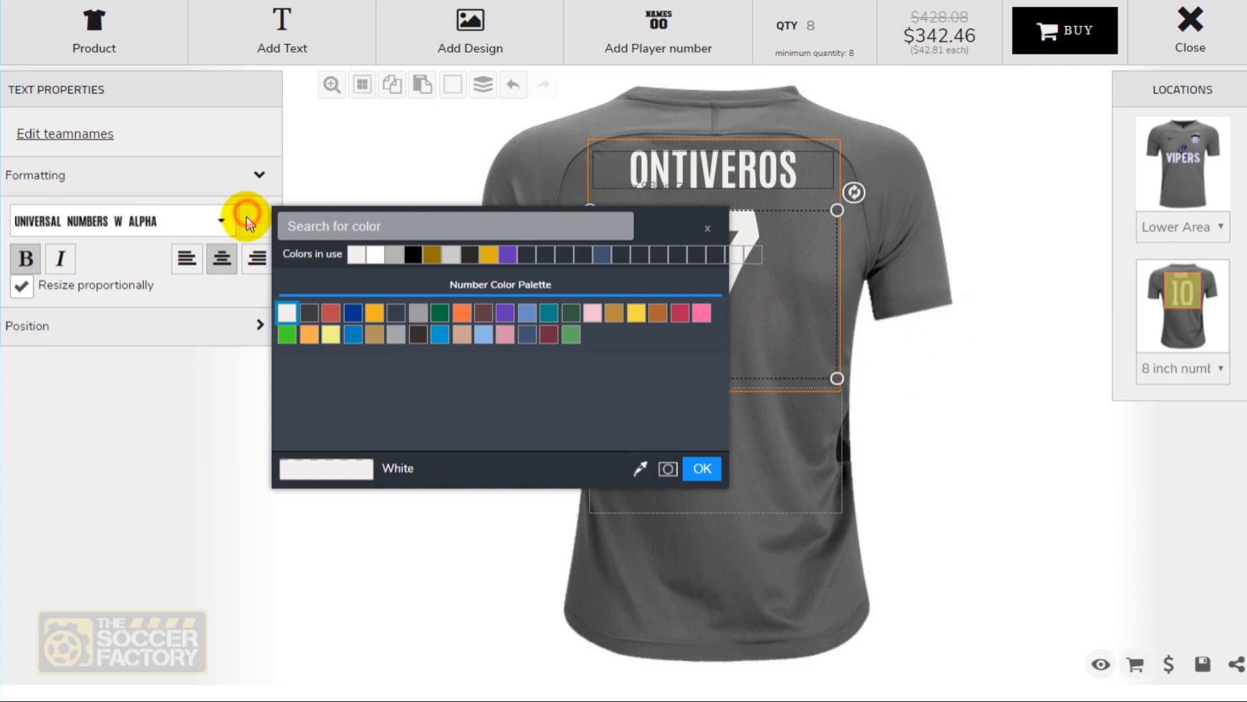
{"action": "left_click", "coordinate": [508, 254]}
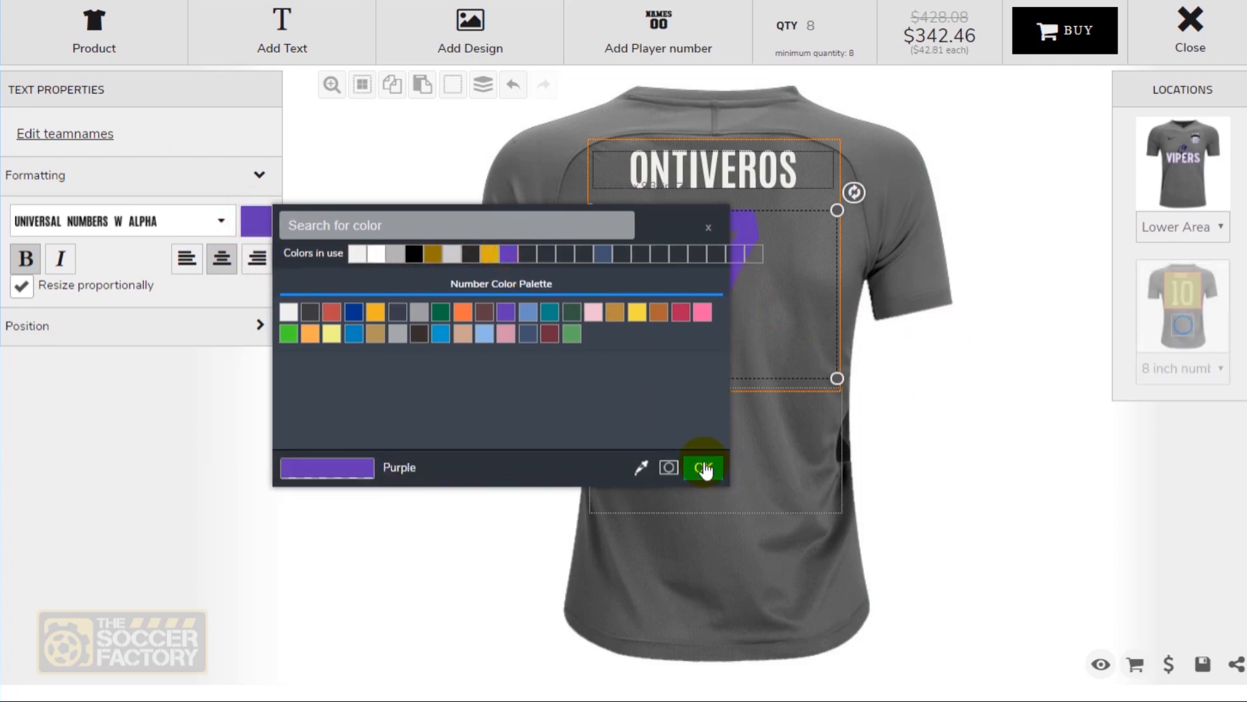
{"action": "left_click", "coordinate": [703, 468]}
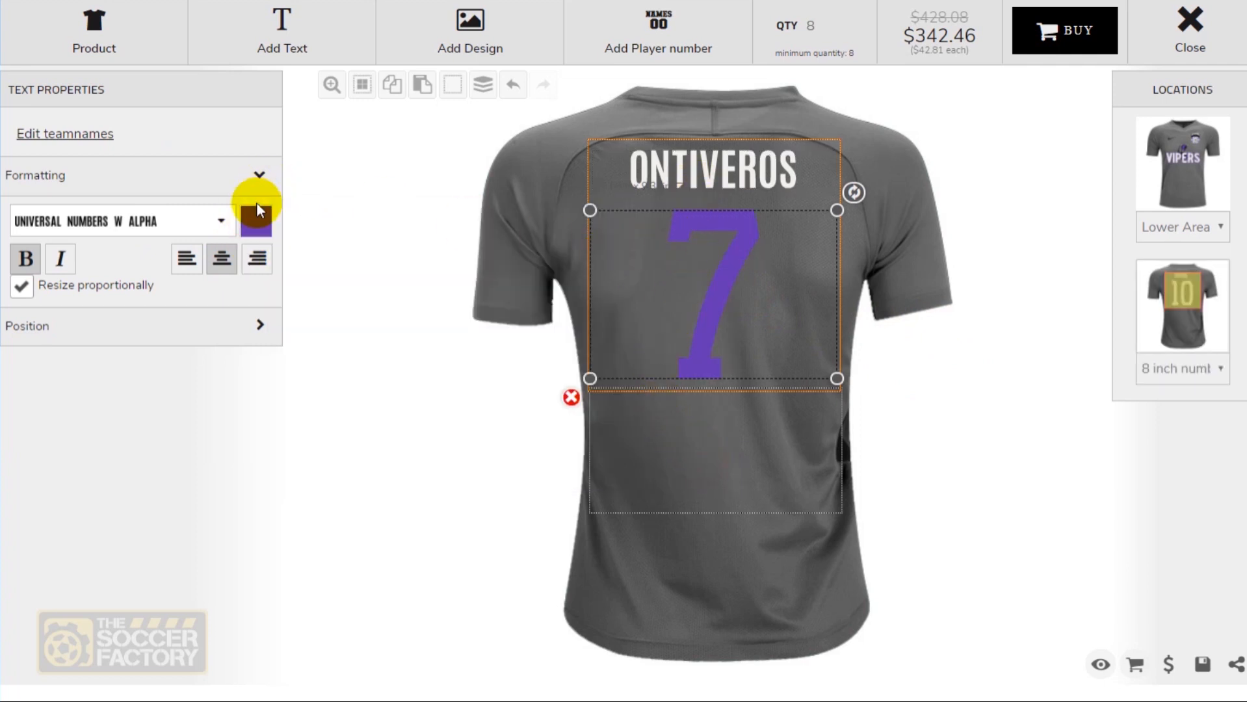
Step: Set the player number's color back to White and deselect it
{"action": "left_click", "coordinate": [254, 222]}
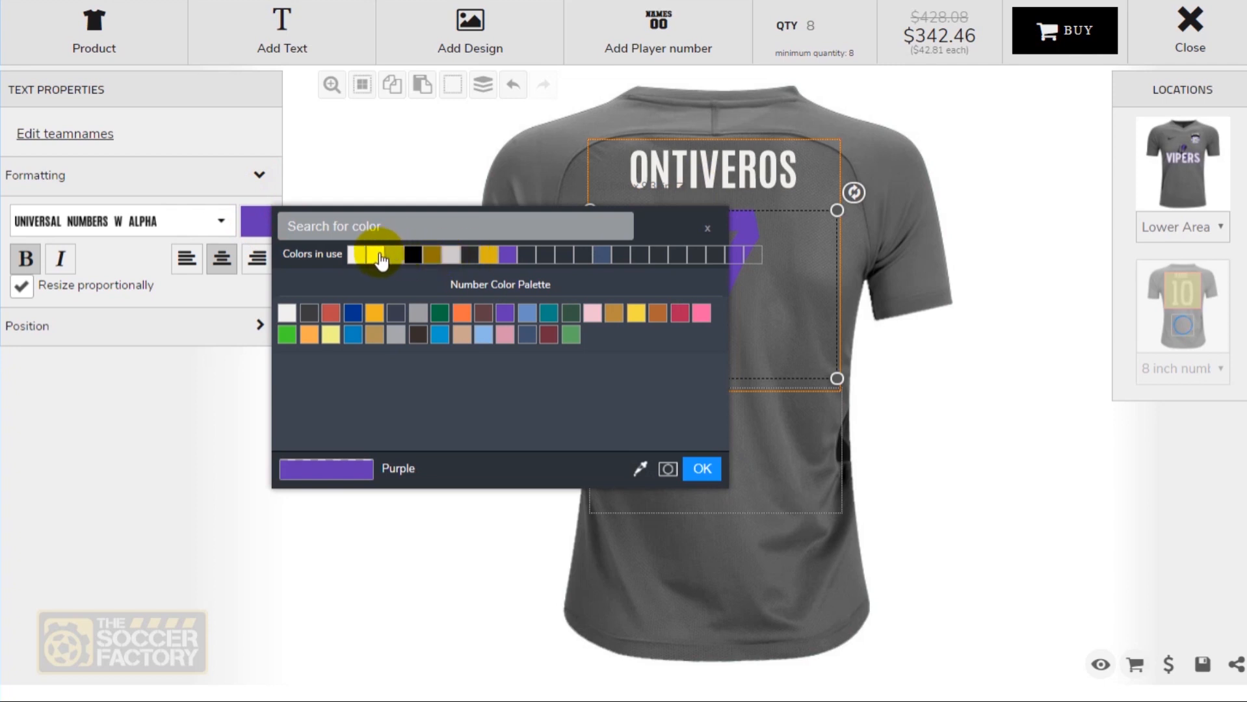
{"action": "left_click", "coordinate": [359, 257]}
{"action": "left_click", "coordinate": [702, 470]}
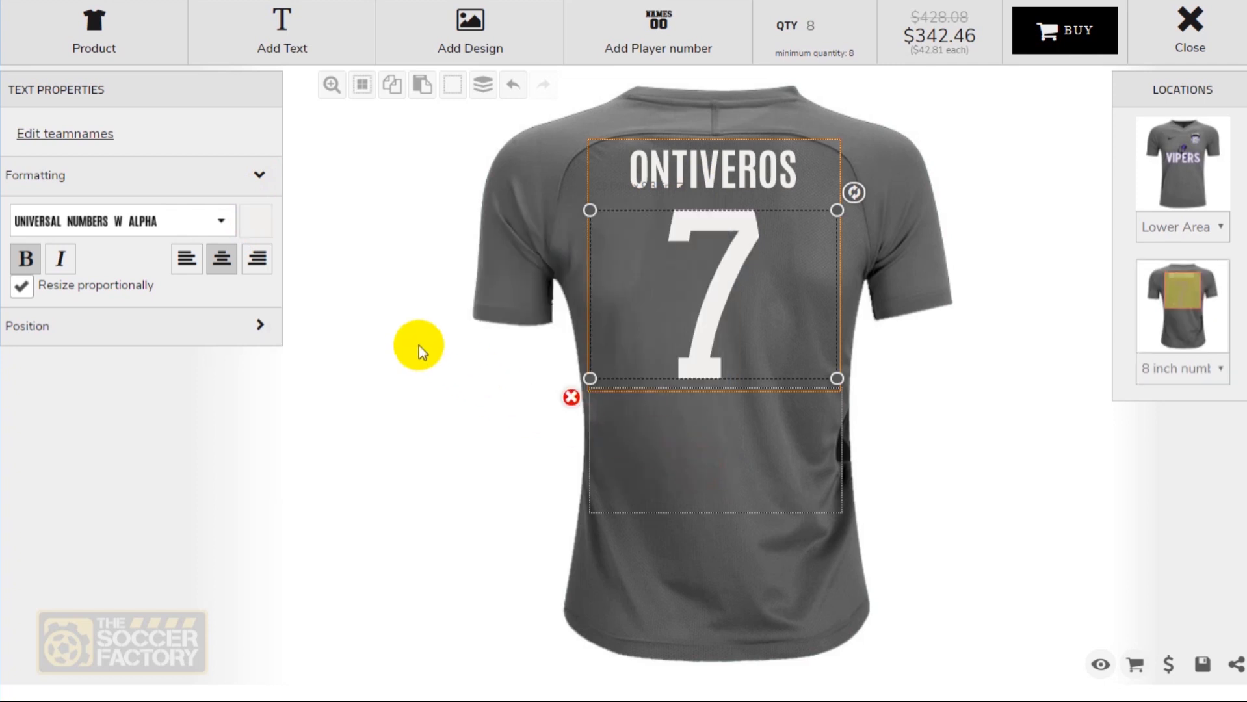
{"action": "left_click", "coordinate": [388, 338]}
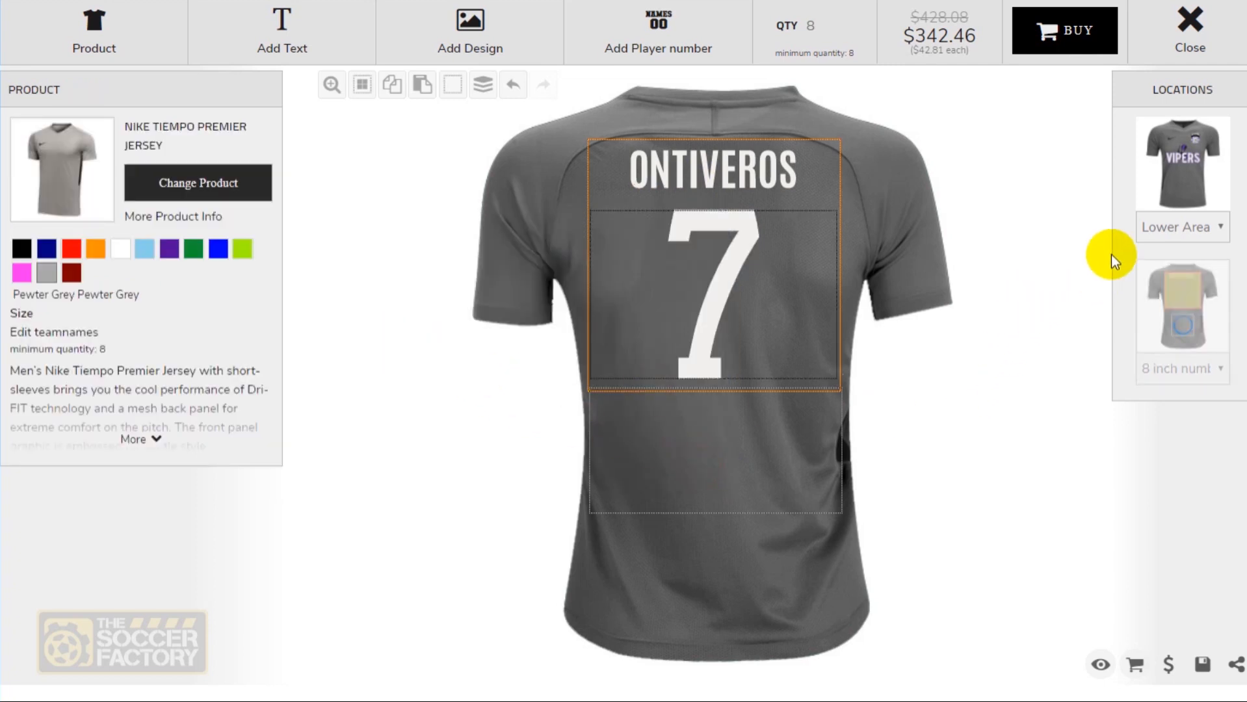
Step: Compare the jersey's front artwork with the name and number on its back
{"action": "left_click", "coordinate": [1166, 188]}
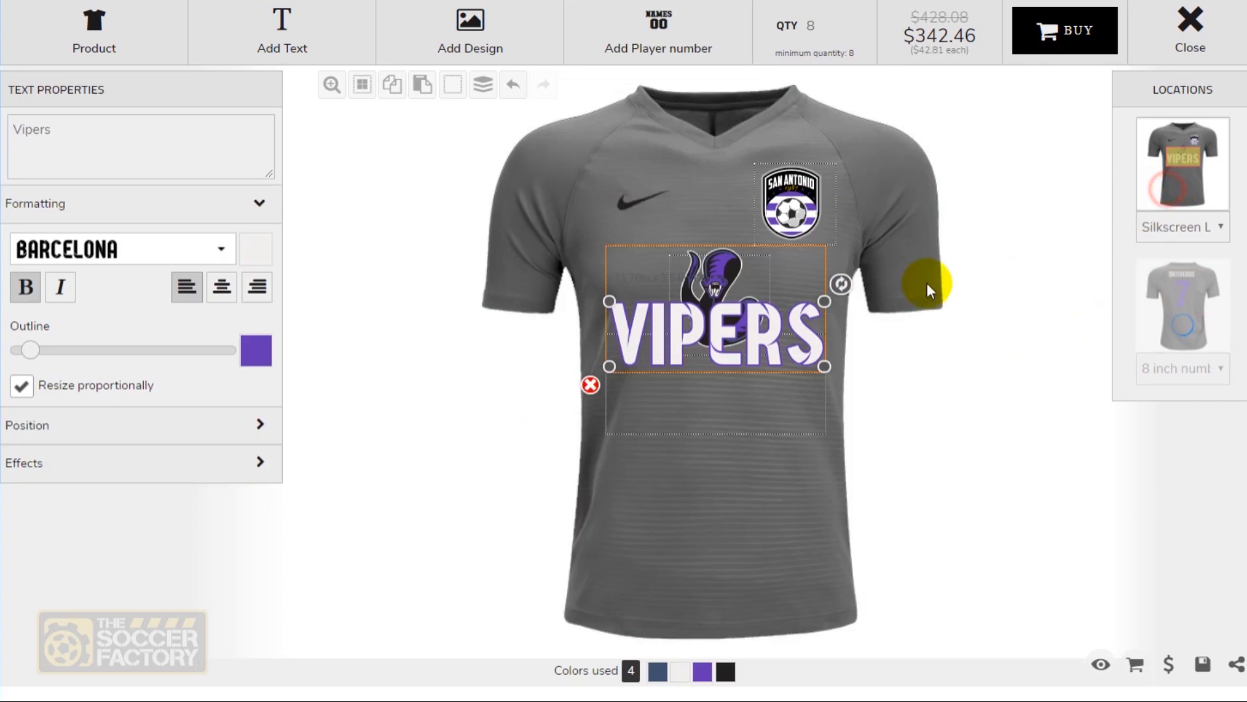
{"action": "left_click", "coordinate": [485, 416]}
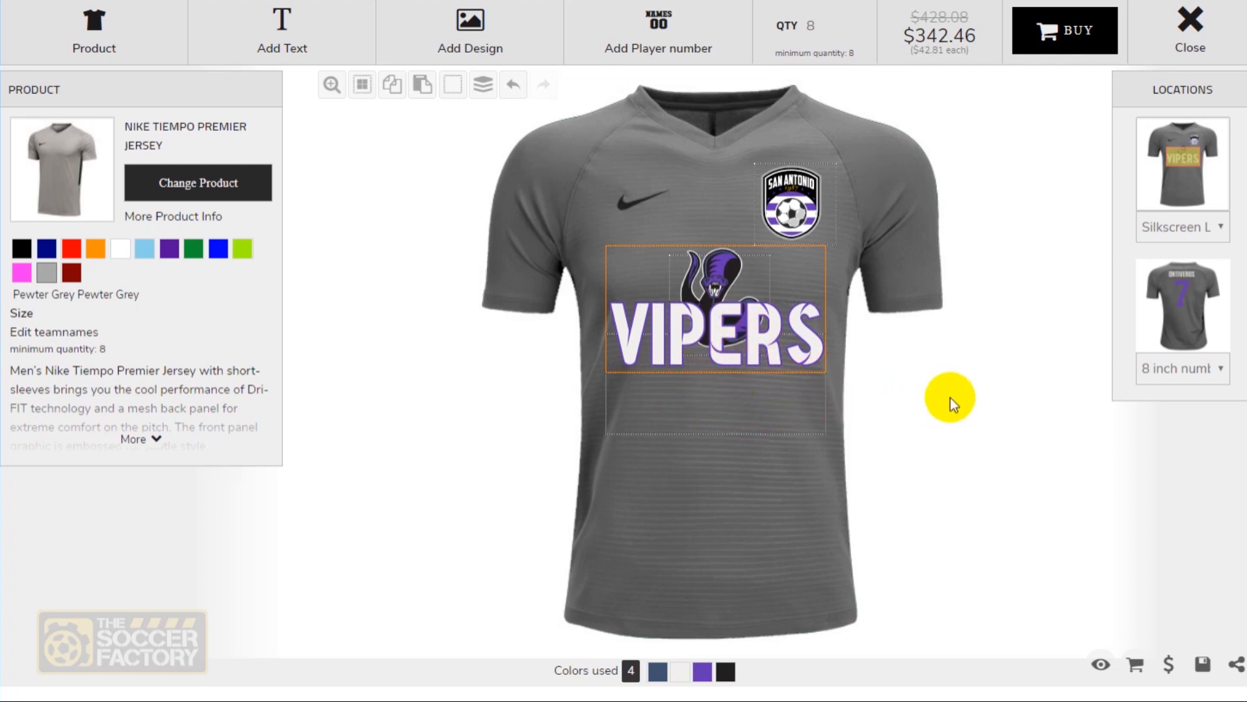
{"action": "left_click", "coordinate": [1163, 325]}
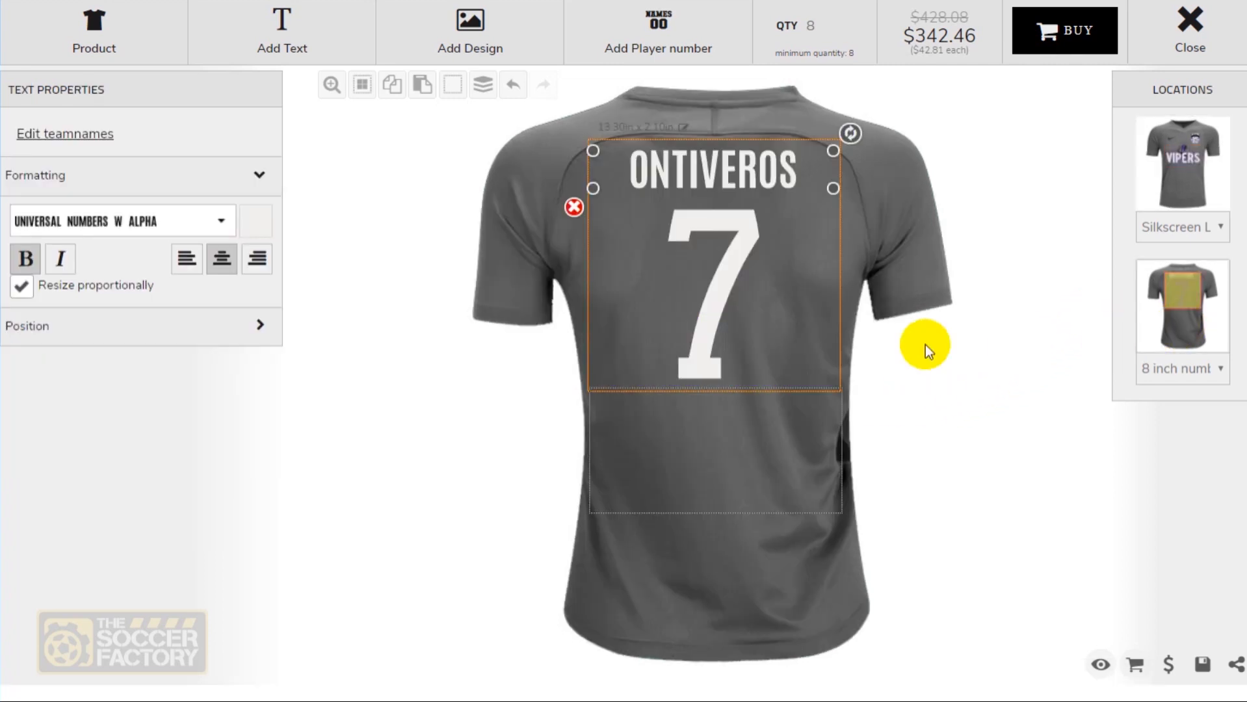
{"action": "left_click", "coordinate": [431, 295]}
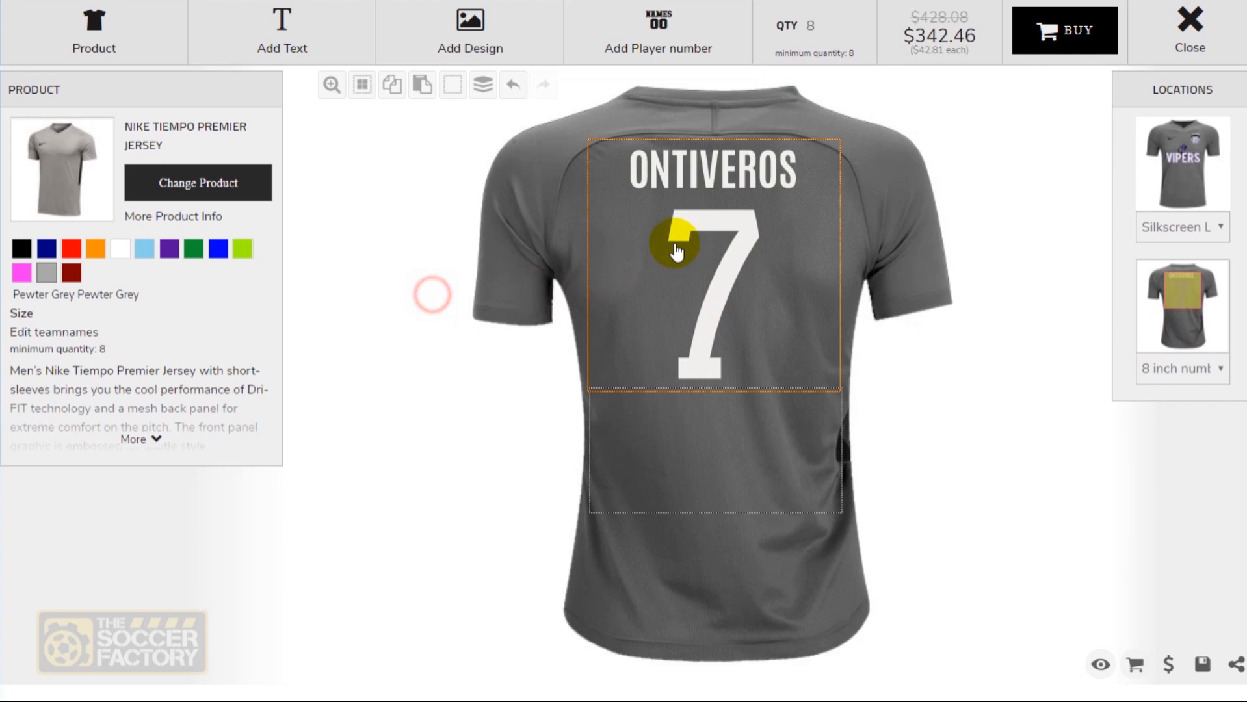
Step: Shrink the player number on the back slightly, recenter it beneath the name and deselect it
{"action": "left_click", "coordinate": [721, 238]}
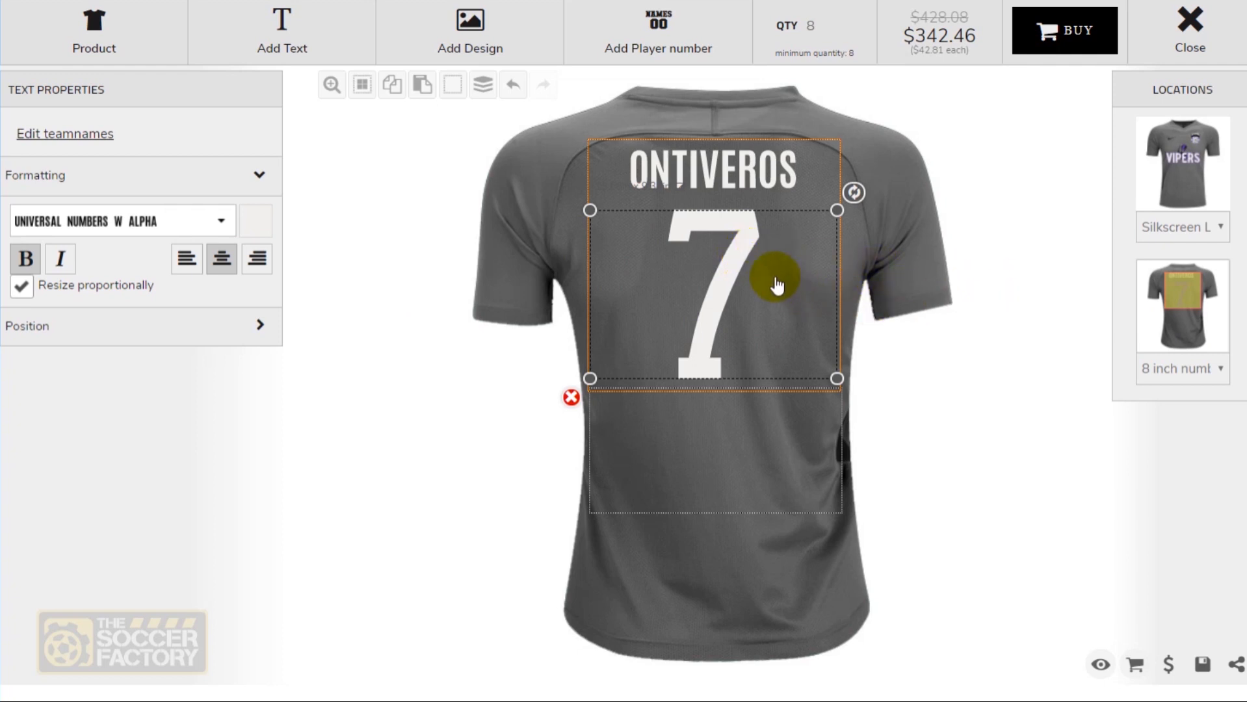
{"action": "left_click_drag", "start_coordinate": [740, 260], "coordinate": [742, 258]}
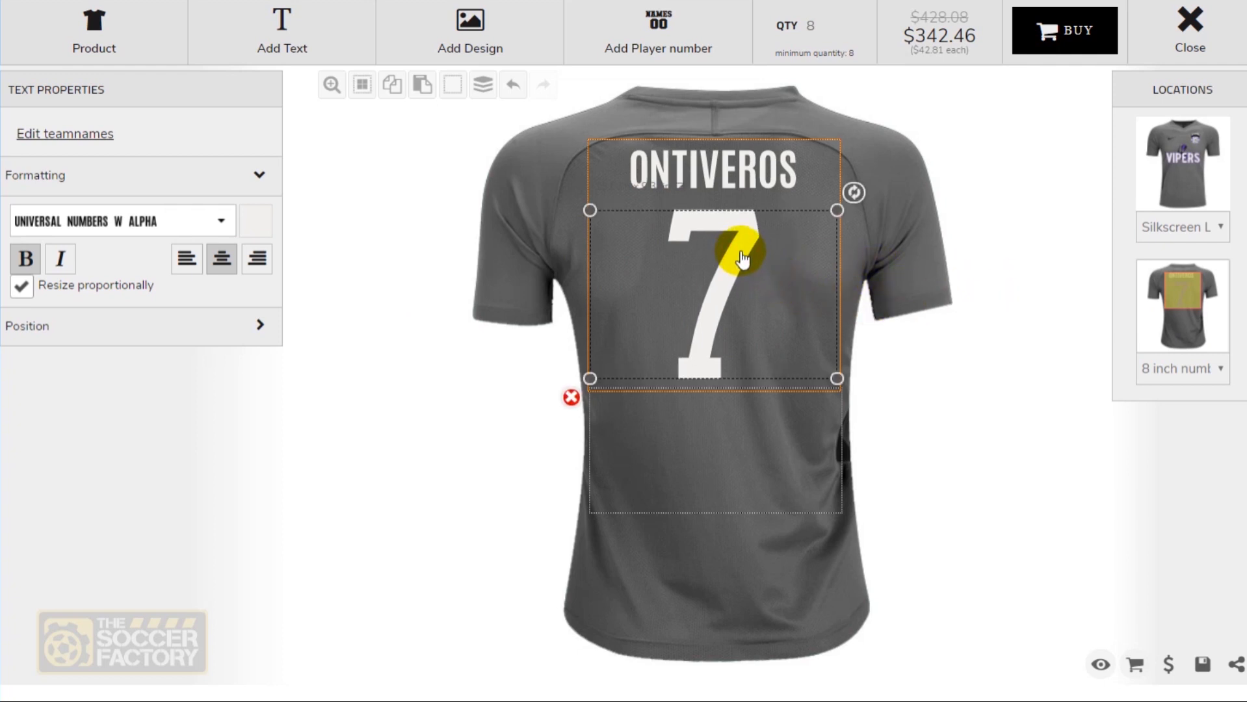
{"action": "left_click_drag", "start_coordinate": [838, 210], "coordinate": [816, 225]}
{"action": "left_click_drag", "start_coordinate": [713, 294], "coordinate": [728, 281]}
{"action": "left_click", "coordinate": [334, 340]}
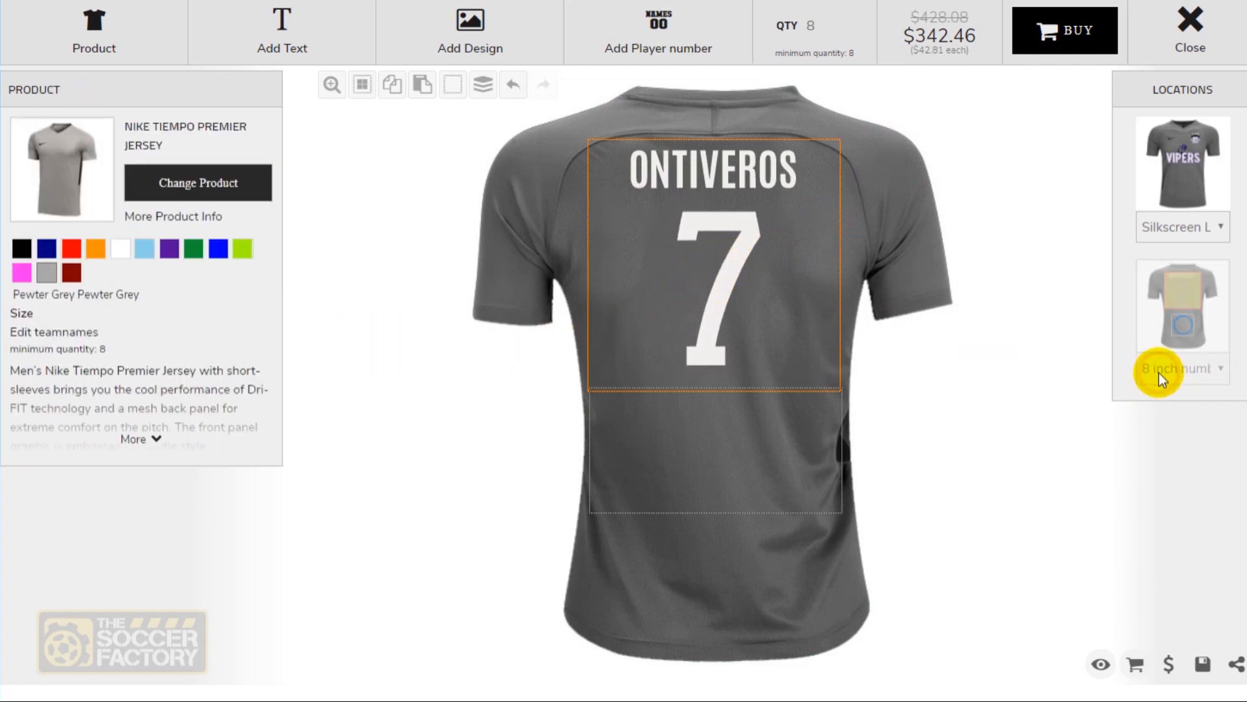
Step: Enlarge the player number to nearly the full width of the back print area and center it beneath the name
{"action": "left_click", "coordinate": [727, 257]}
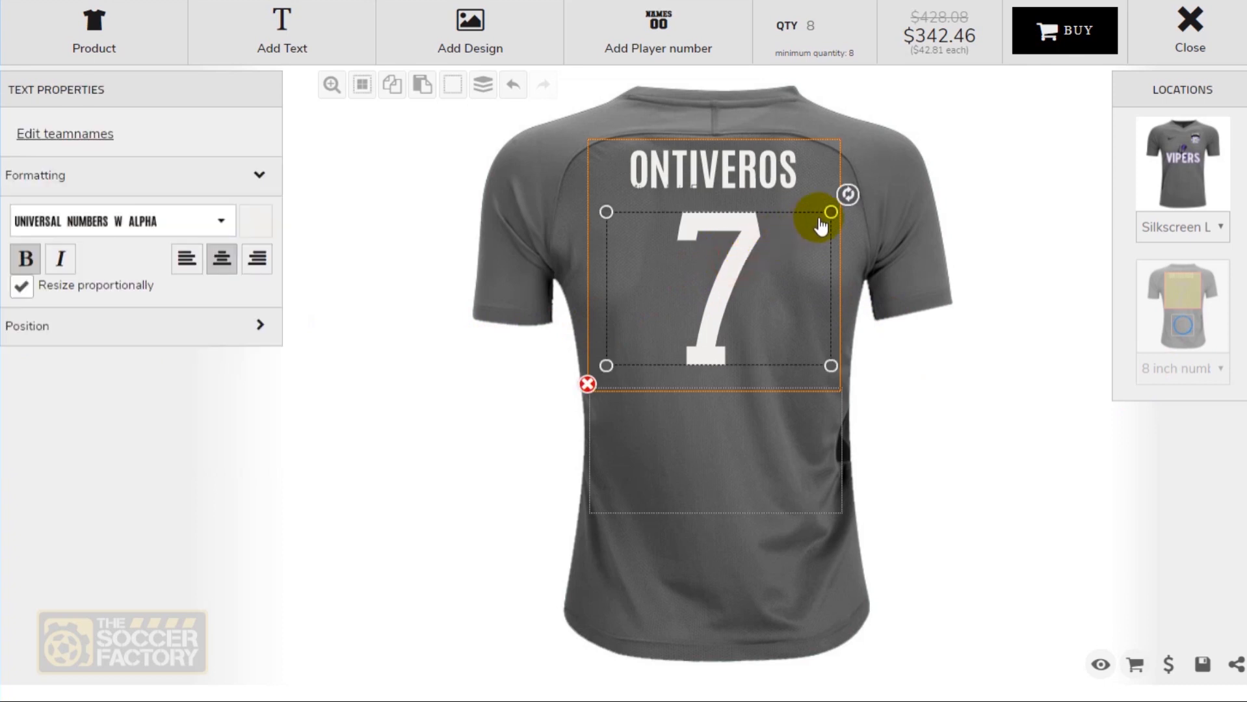
{"action": "left_click_drag", "start_coordinate": [830, 212], "coordinate": [911, 112]}
{"action": "left_click_drag", "start_coordinate": [790, 227], "coordinate": [720, 253]}
{"action": "left_click_drag", "start_coordinate": [903, 143], "coordinate": [785, 223]}
{"action": "left_click_drag", "start_coordinate": [668, 305], "coordinate": [728, 280]}
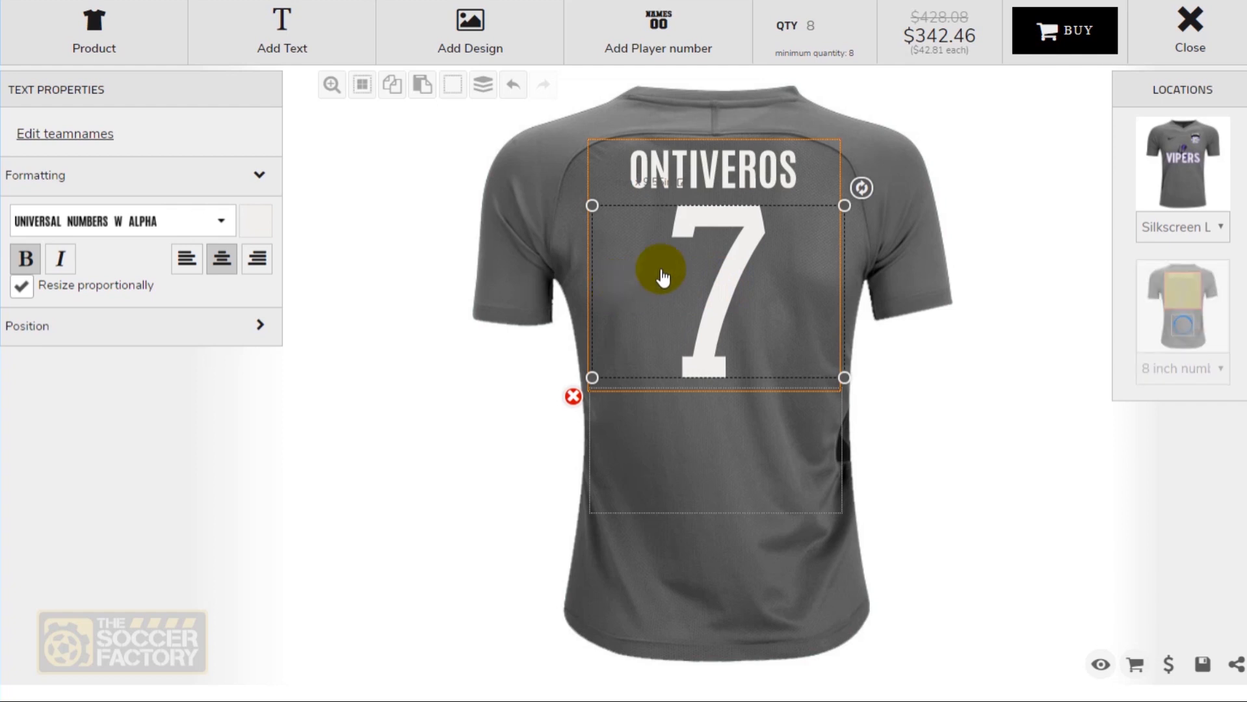
{"action": "left_click", "coordinate": [738, 259]}
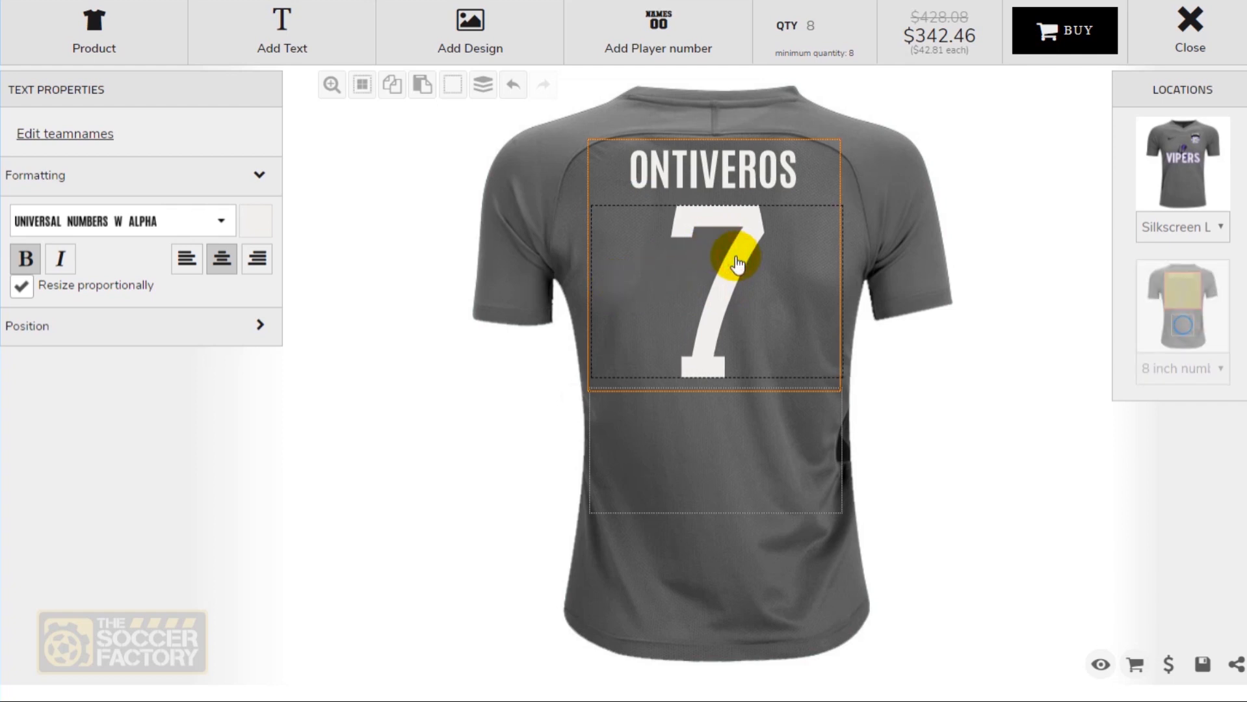
Step: Copy only the selected player number from the back of the jersey and deselect it
{"action": "left_click", "coordinate": [723, 221]}
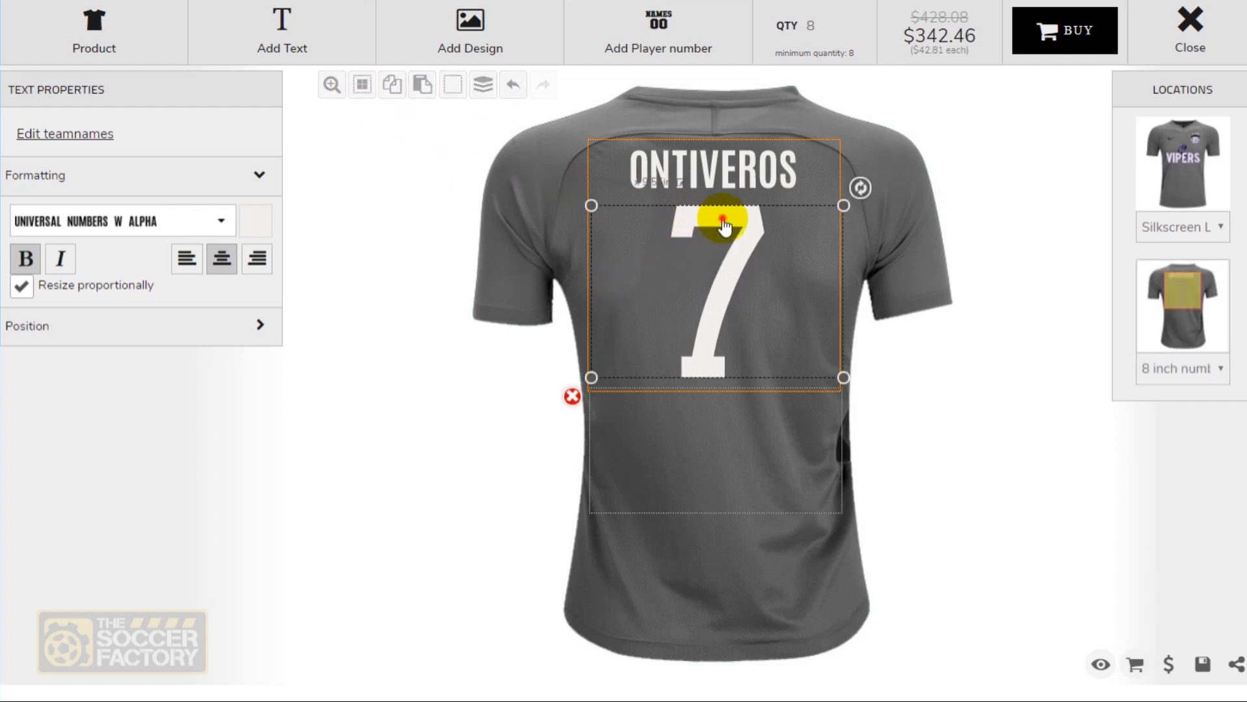
{"action": "left_click", "coordinate": [393, 86]}
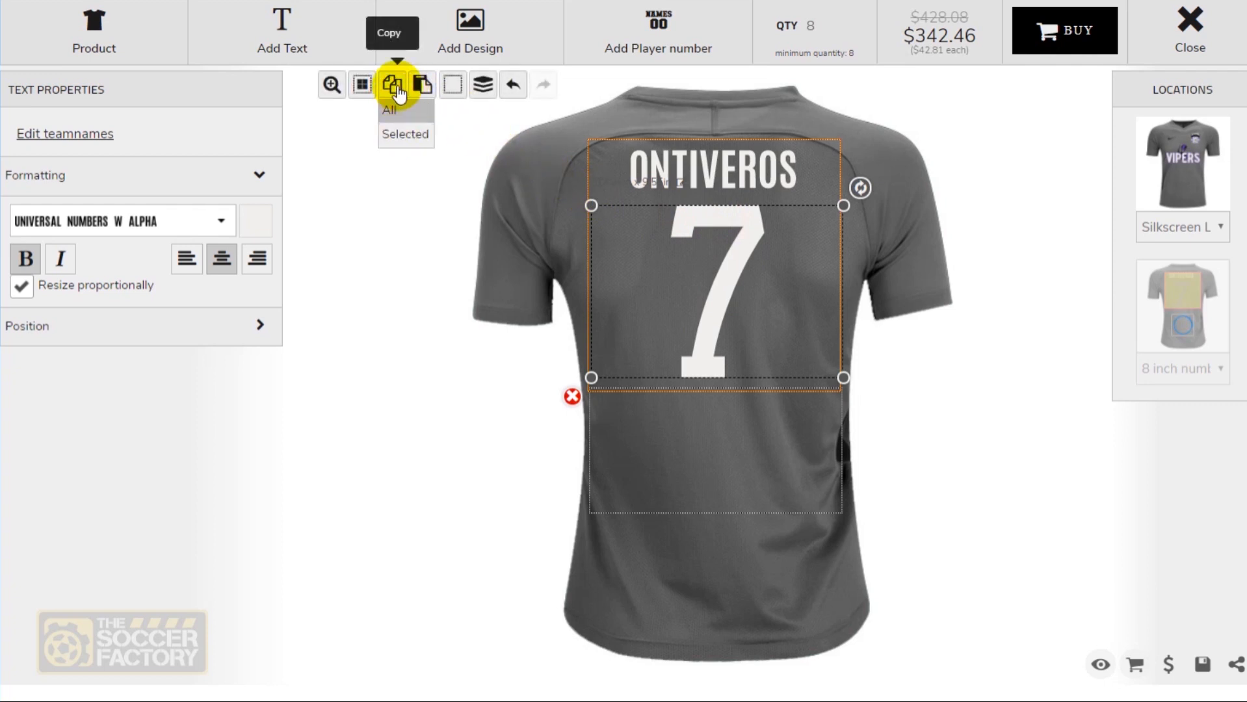
{"action": "left_click", "coordinate": [403, 136]}
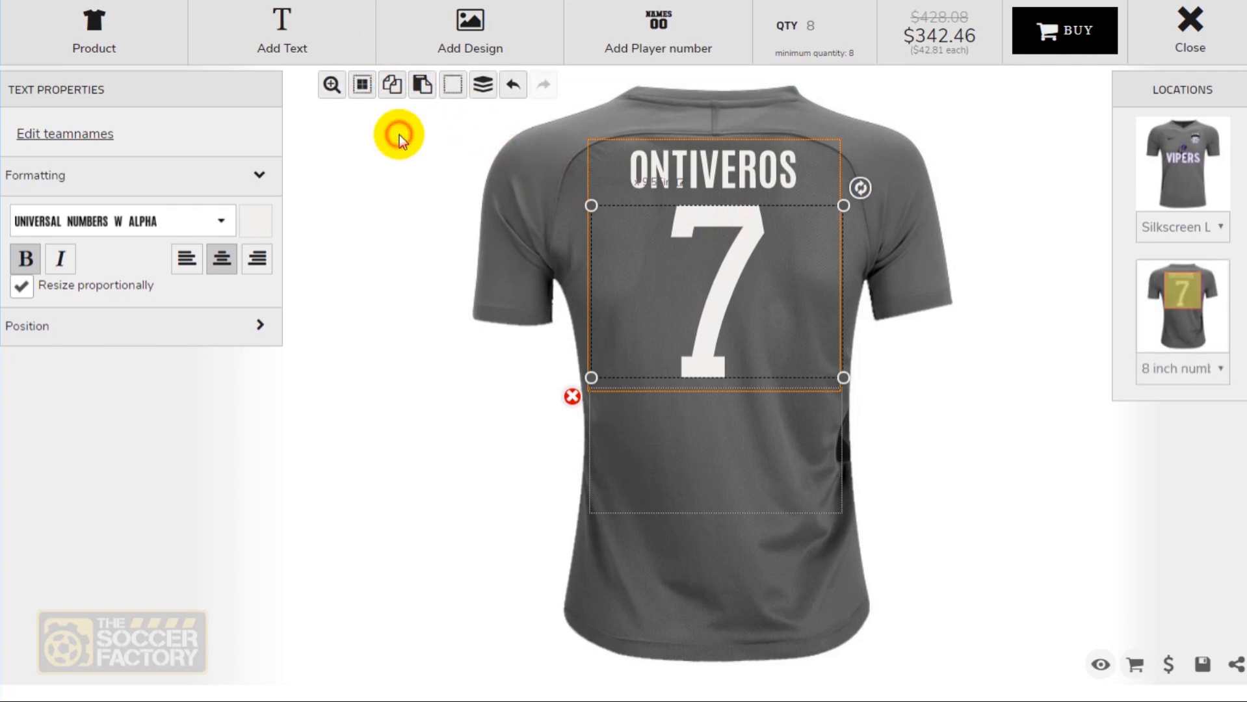
{"action": "left_click", "coordinate": [1015, 264]}
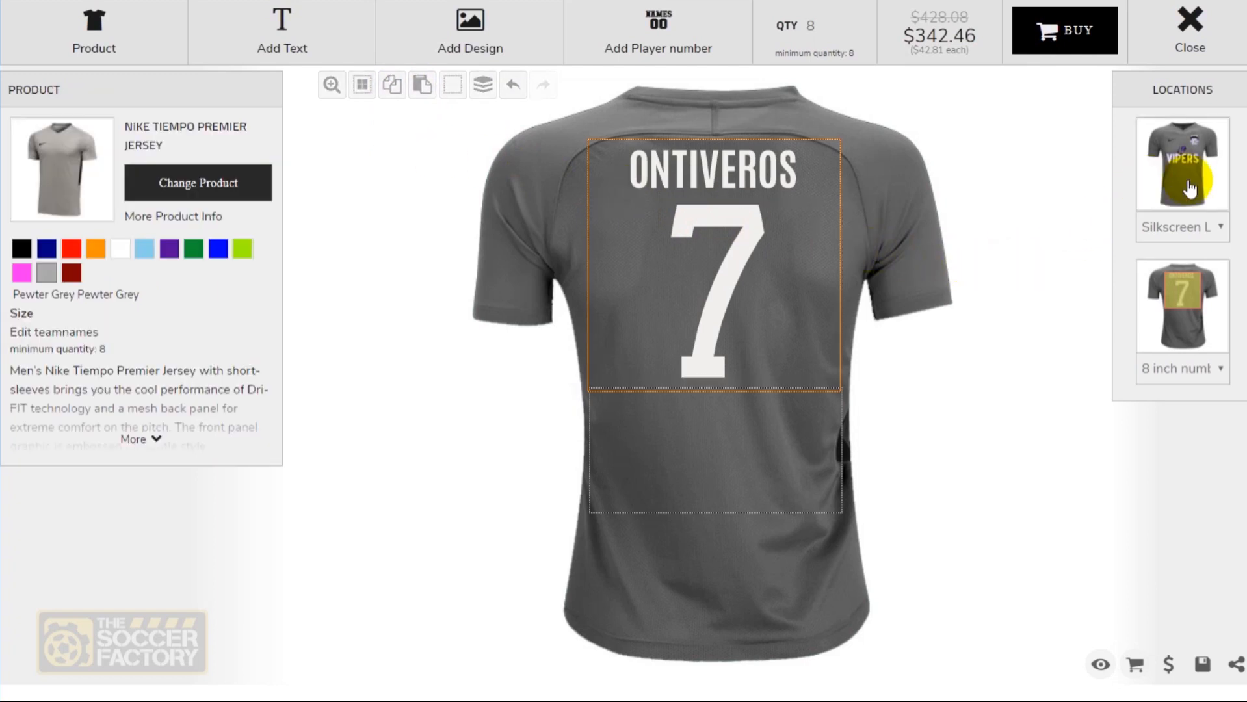
Step: Paste the copied player number into the Lower Area on the jersey's front
{"action": "left_click", "coordinate": [1182, 159]}
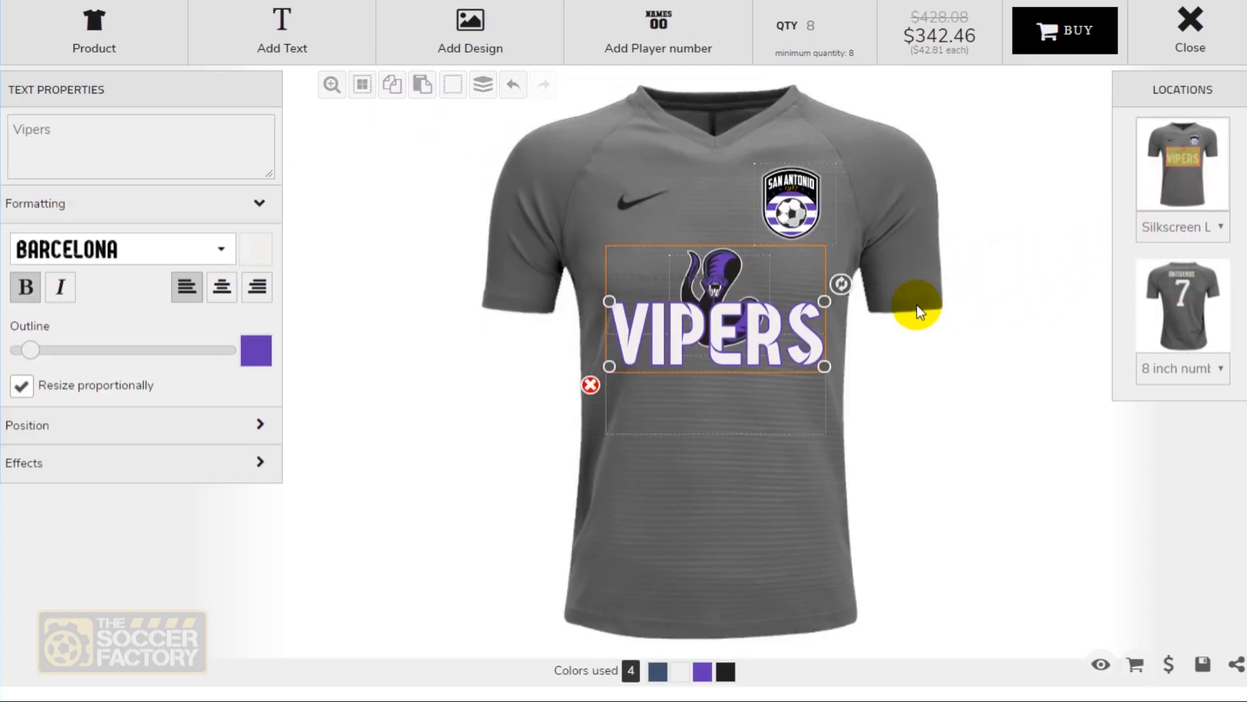
{"action": "left_click", "coordinate": [703, 405]}
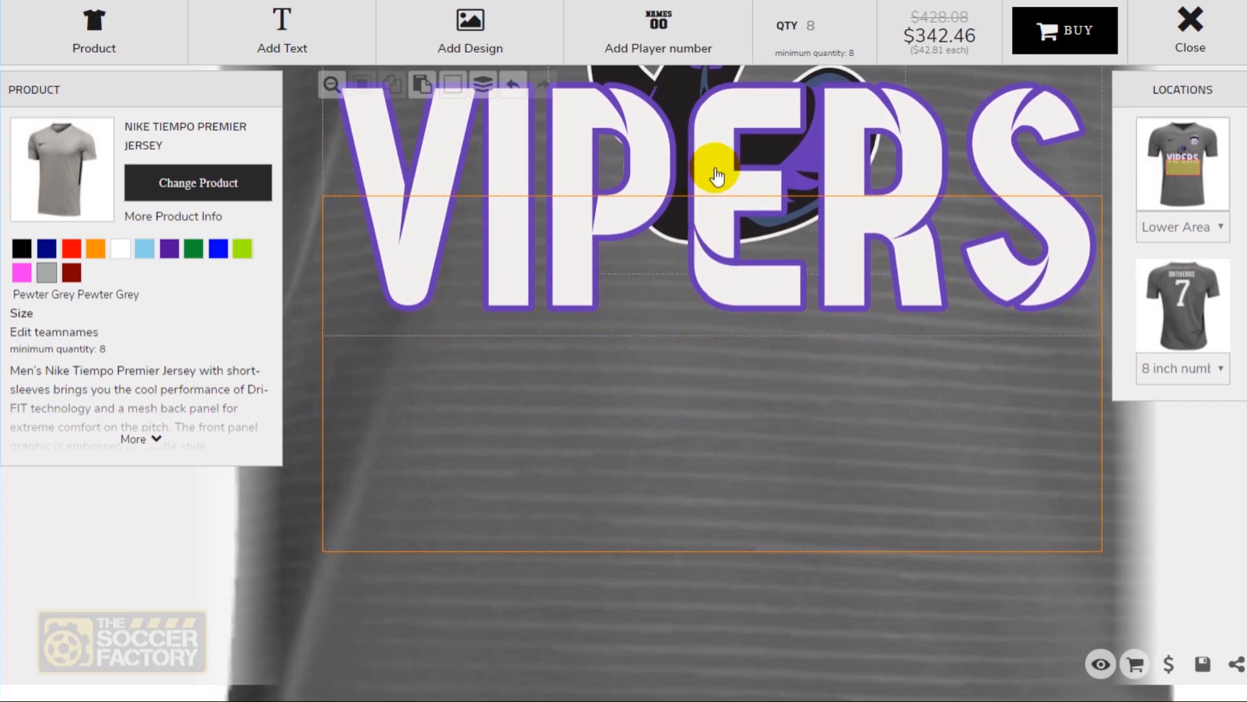
{"action": "left_click", "coordinate": [345, 90]}
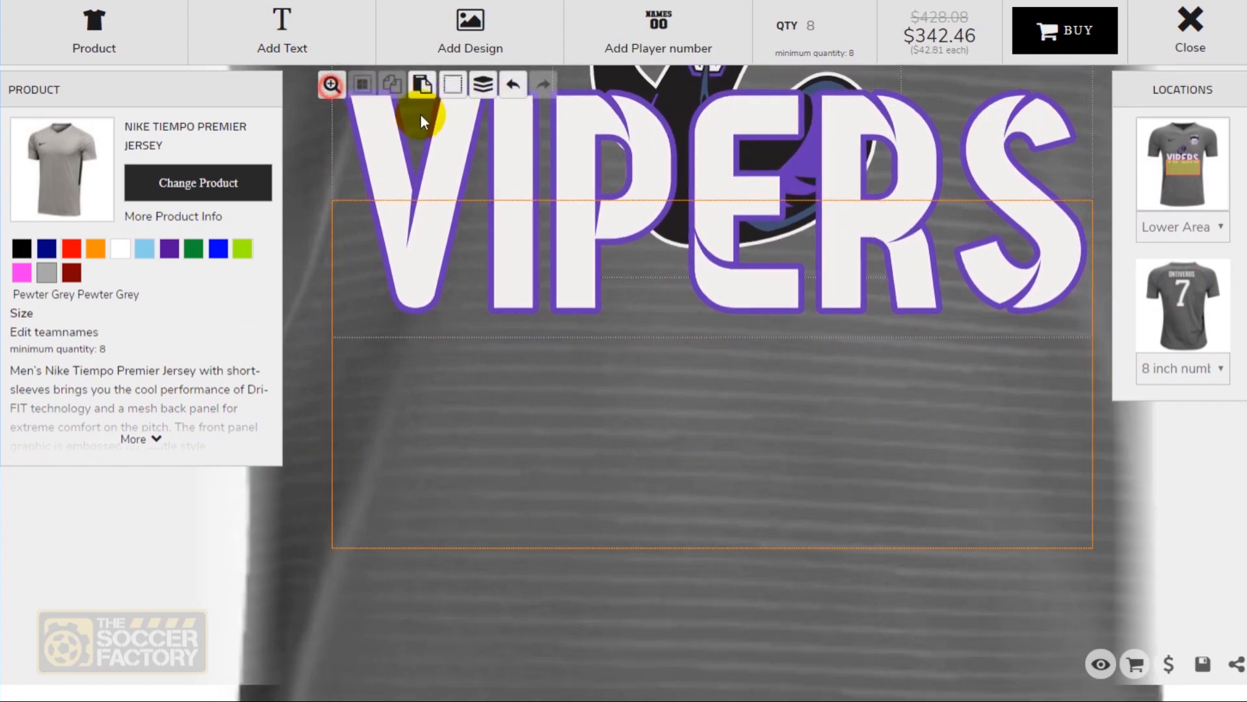
{"action": "left_click", "coordinate": [760, 293]}
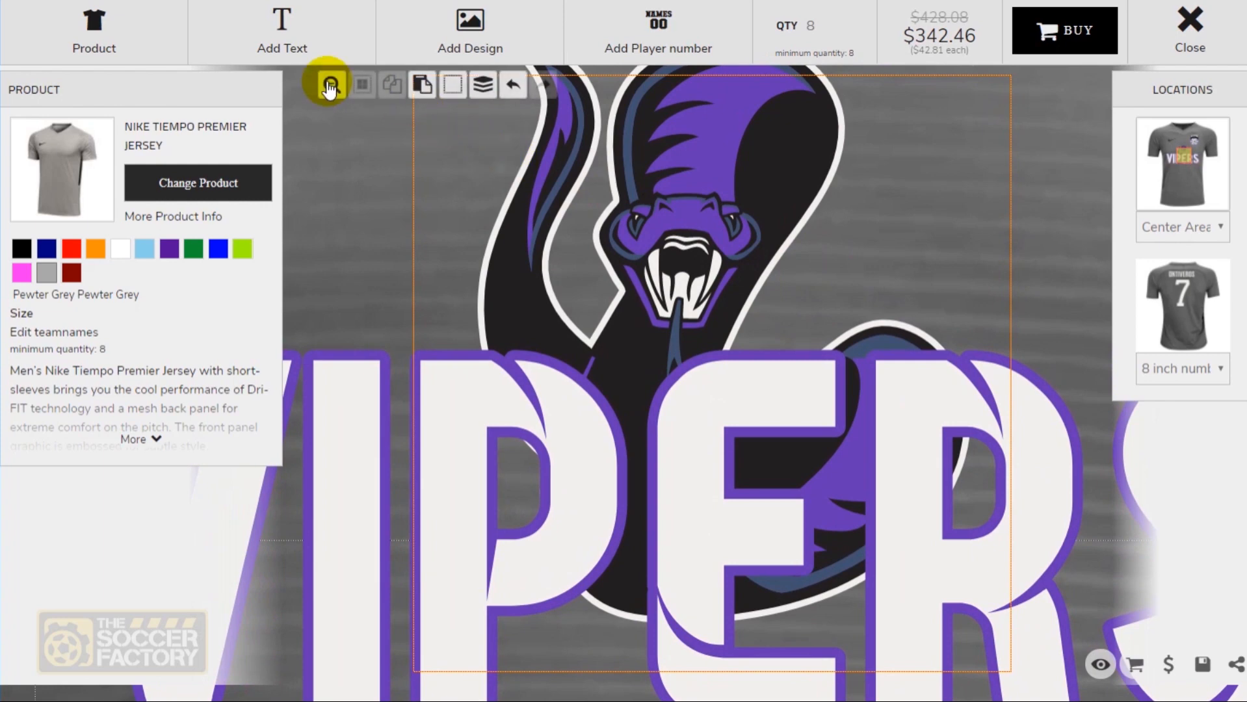
{"action": "left_click", "coordinate": [330, 86]}
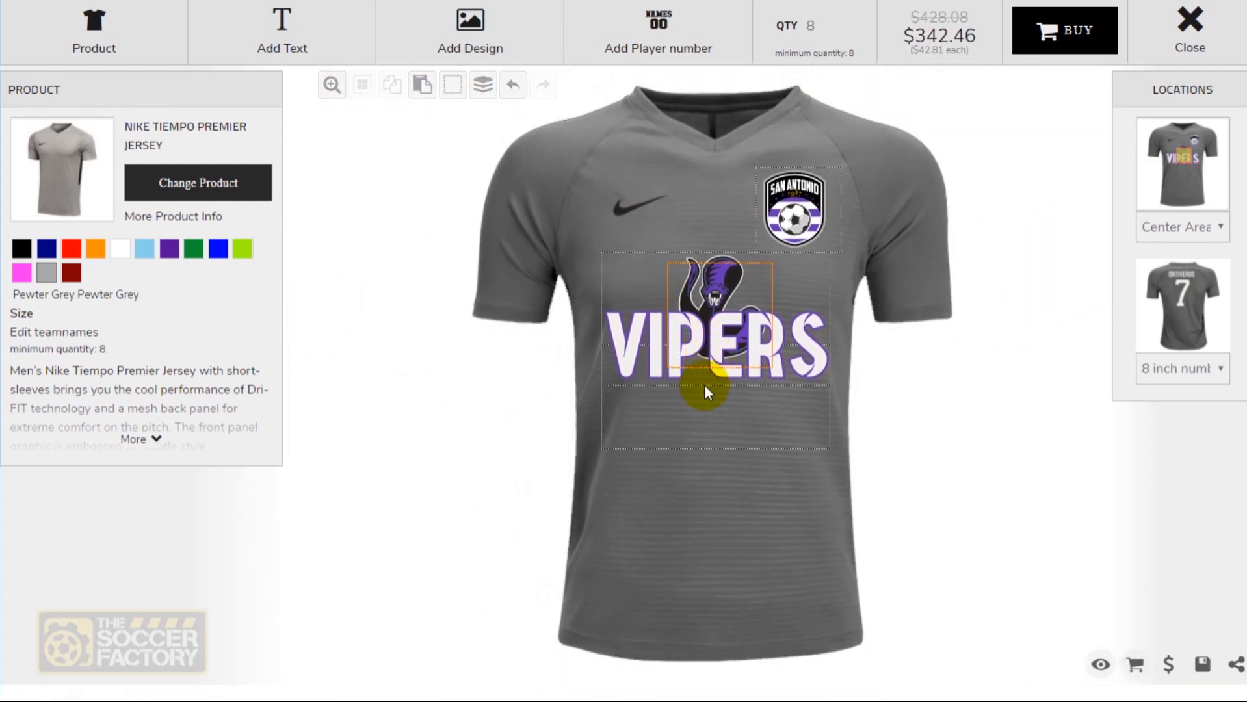
{"action": "left_click", "coordinate": [705, 393]}
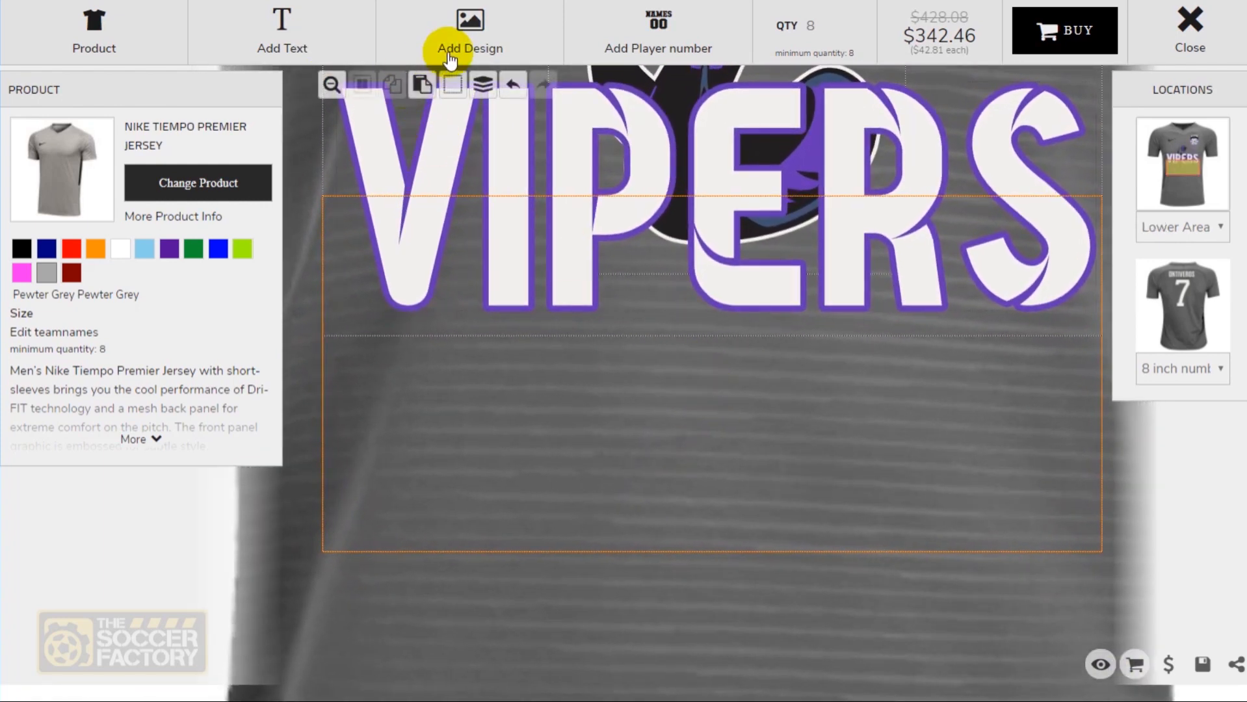
{"action": "left_click", "coordinate": [423, 88]}
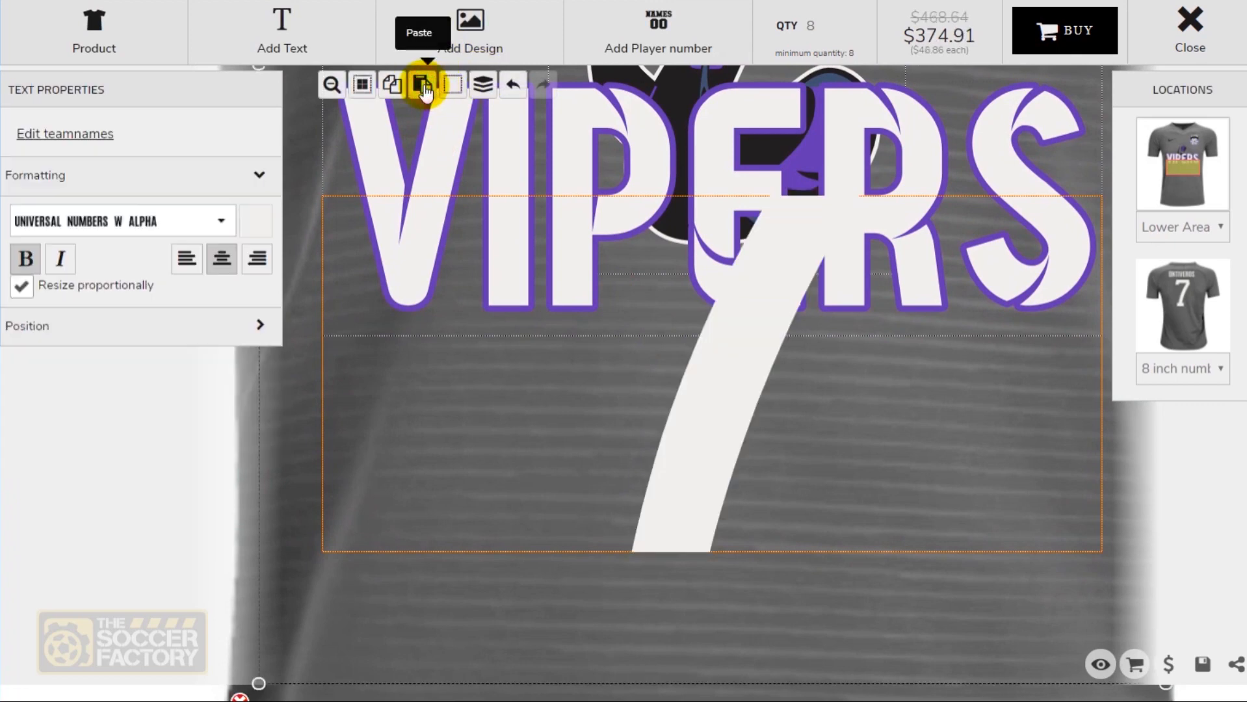
{"action": "left_click", "coordinate": [333, 85]}
Step: Shrink the pasted front number and place it beneath the first letters of VIPERS, then deselect it
{"action": "left_click_drag", "start_coordinate": [730, 391], "coordinate": [708, 465]}
{"action": "left_click_drag", "start_coordinate": [822, 387], "coordinate": [835, 312]}
{"action": "mouse_move", "coordinate": [787, 378]}
{"action": "left_mouse_down"}
{"action": "mouse_move", "coordinate": [761, 391]}
{"action": "mouse_move", "coordinate": [770, 383]}
{"action": "left_mouse_up"}
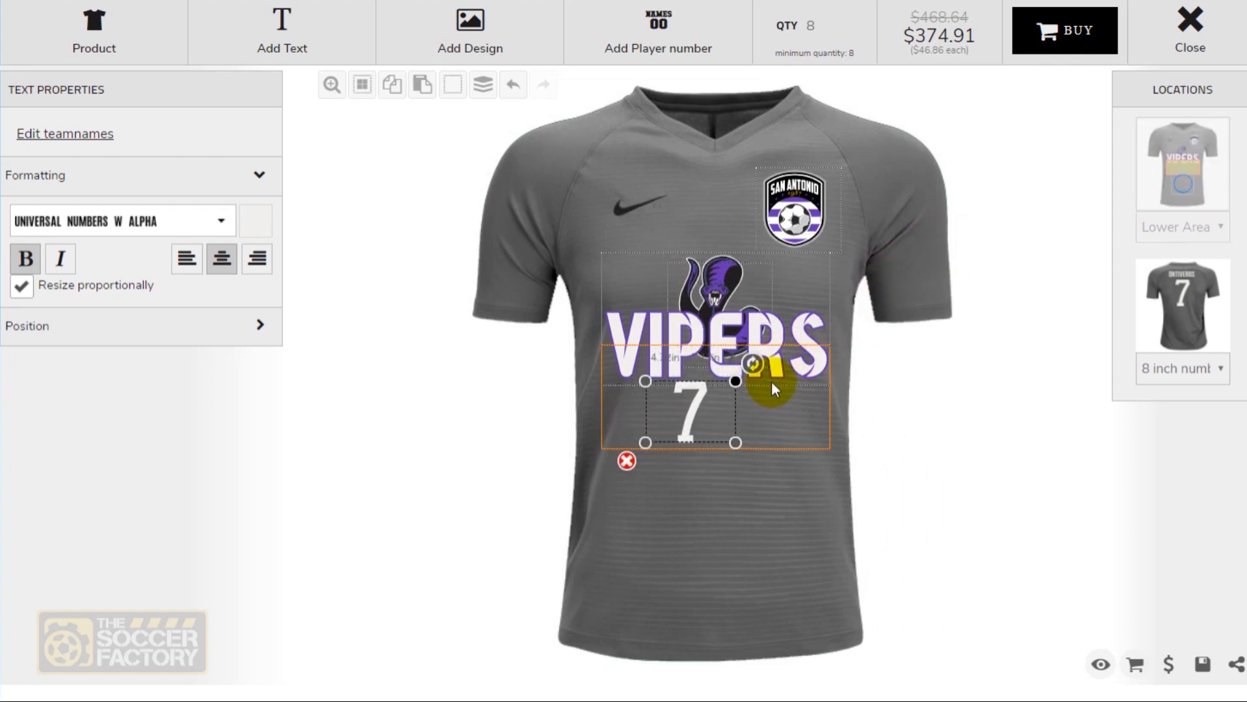
{"action": "left_click_drag", "start_coordinate": [697, 404], "coordinate": [642, 416]}
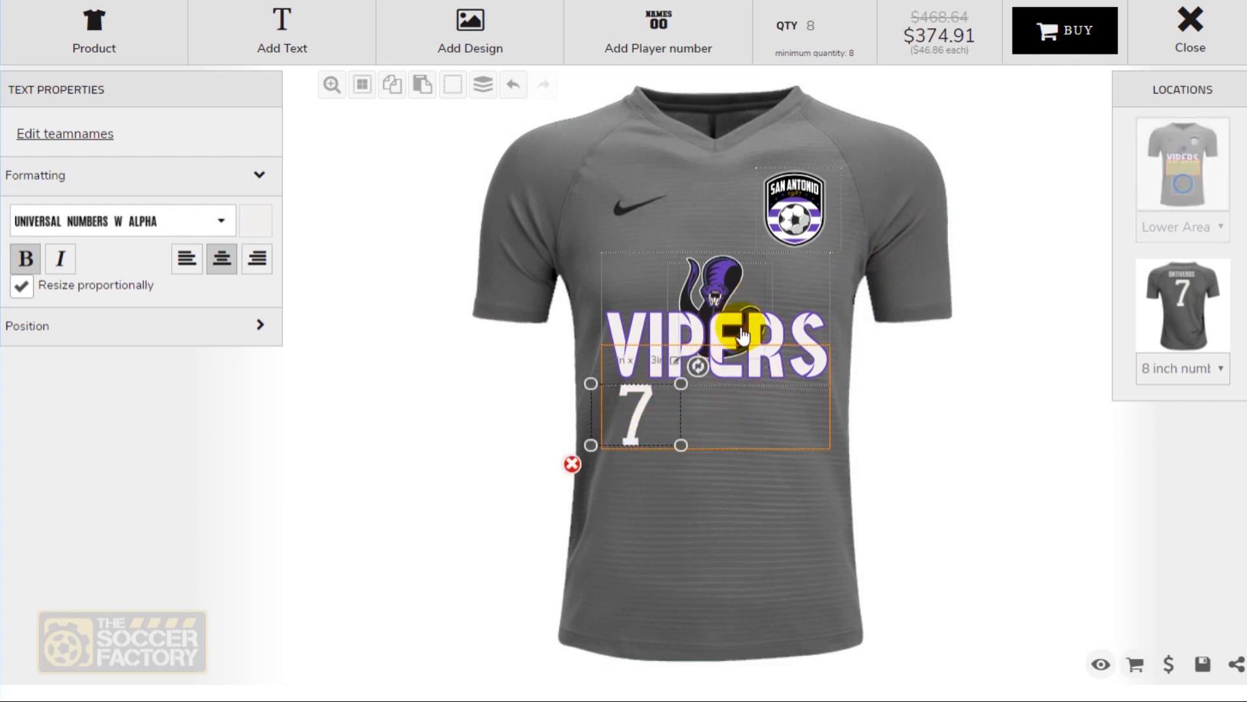
{"action": "left_click", "coordinate": [978, 434]}
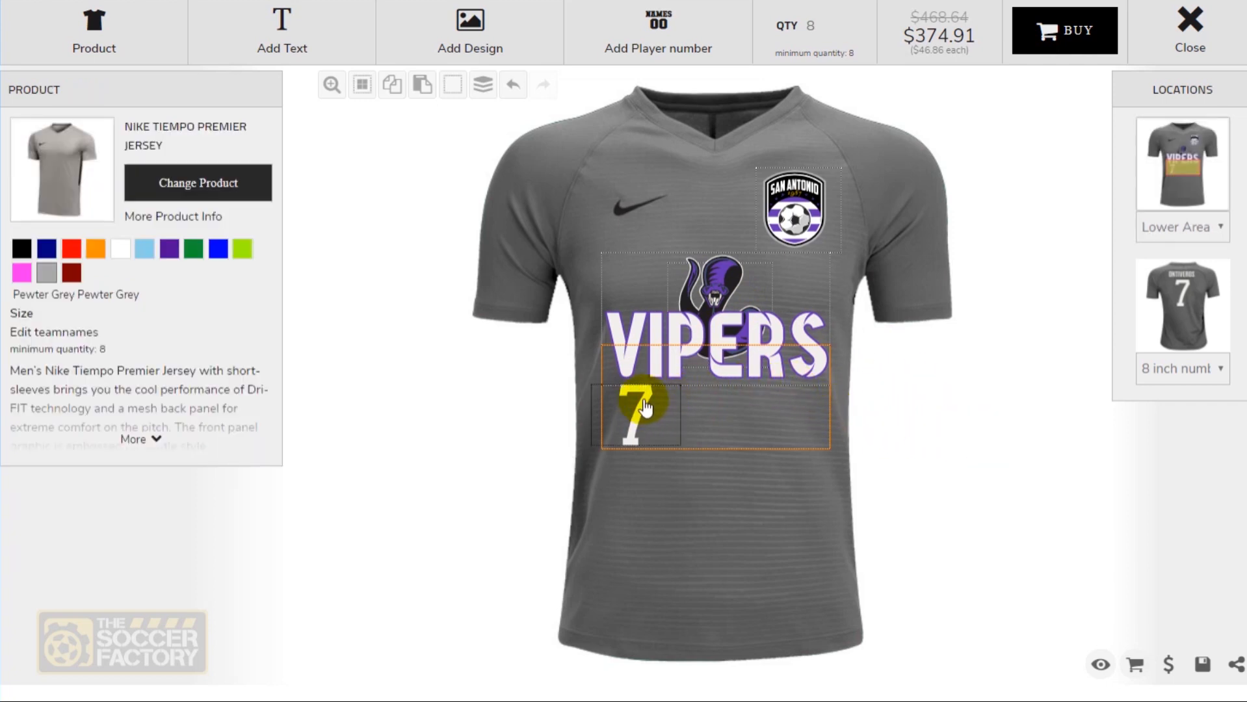
Step: Try to reach the snake artwork through the Center Area and its layers list
{"action": "left_click", "coordinate": [717, 294]}
{"action": "left_click", "coordinate": [332, 85]}
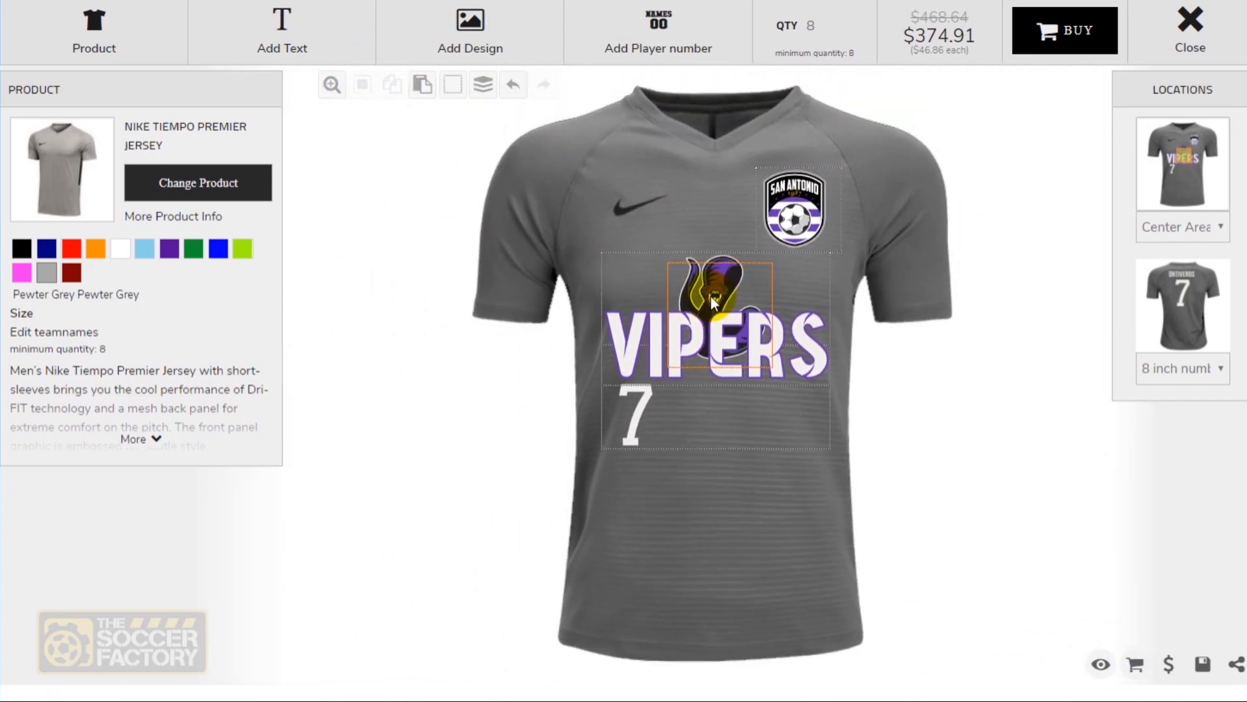
{"action": "left_click", "coordinate": [719, 274]}
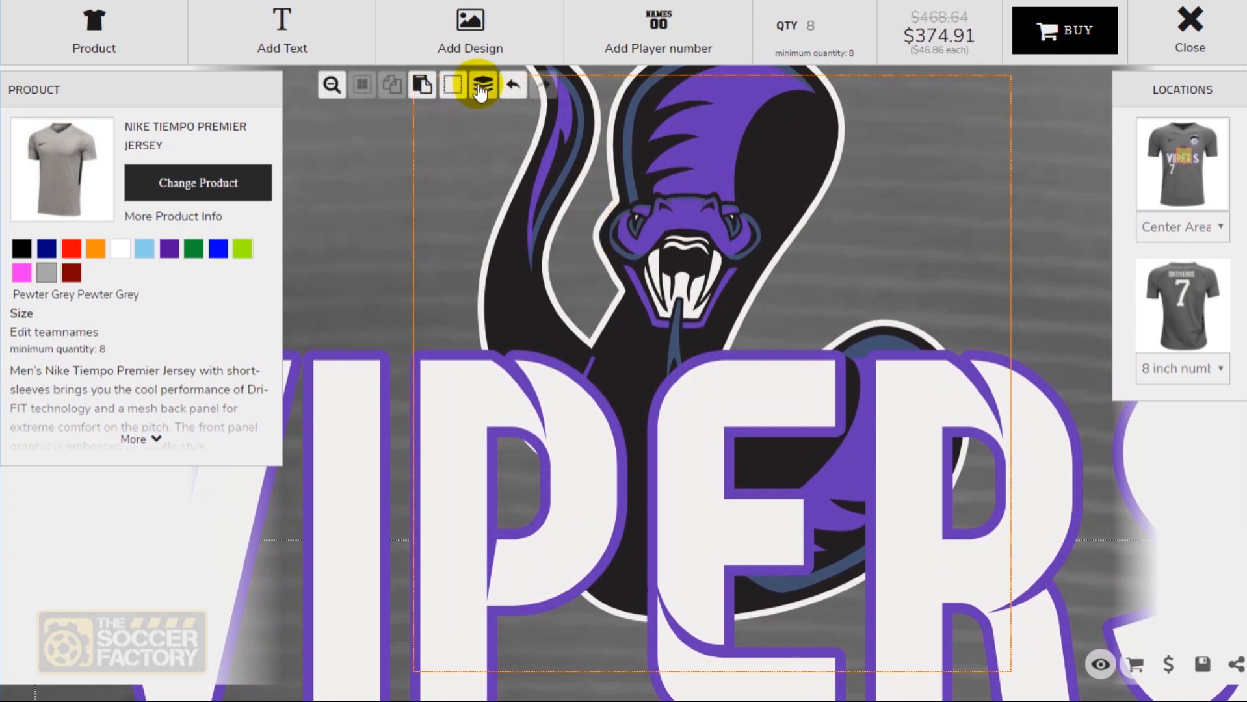
{"action": "left_click", "coordinate": [332, 85]}
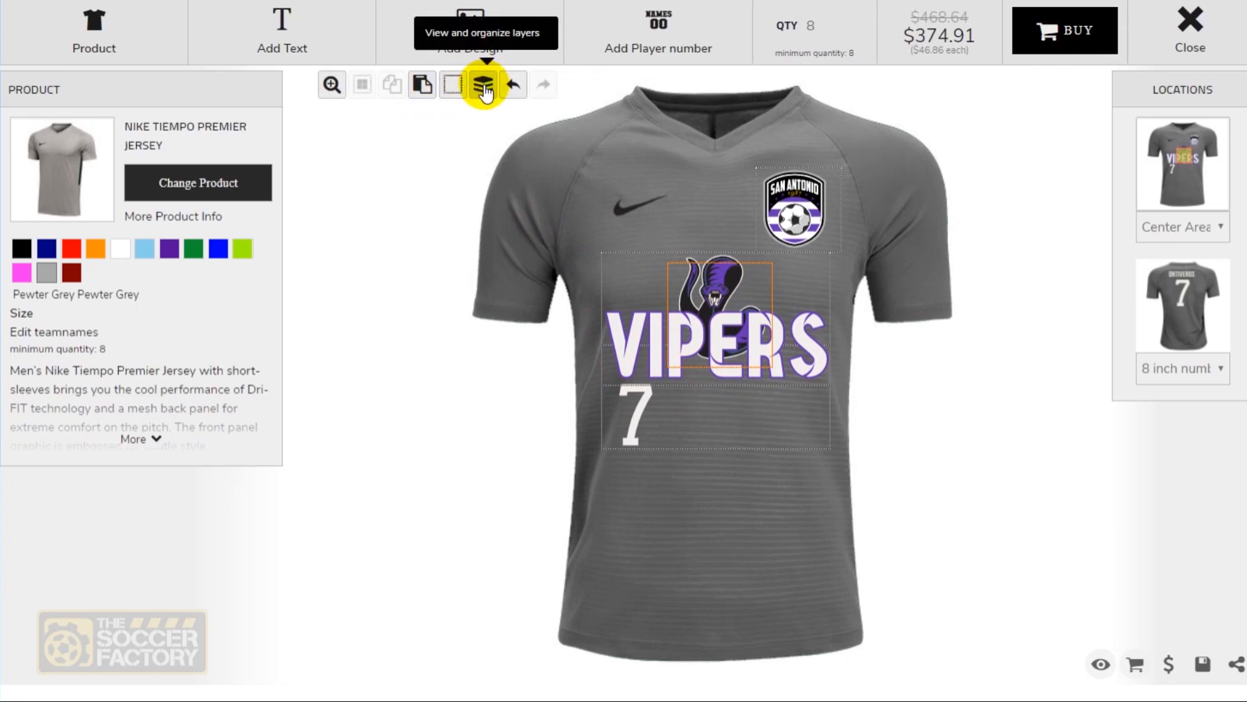
{"action": "left_click", "coordinate": [485, 97]}
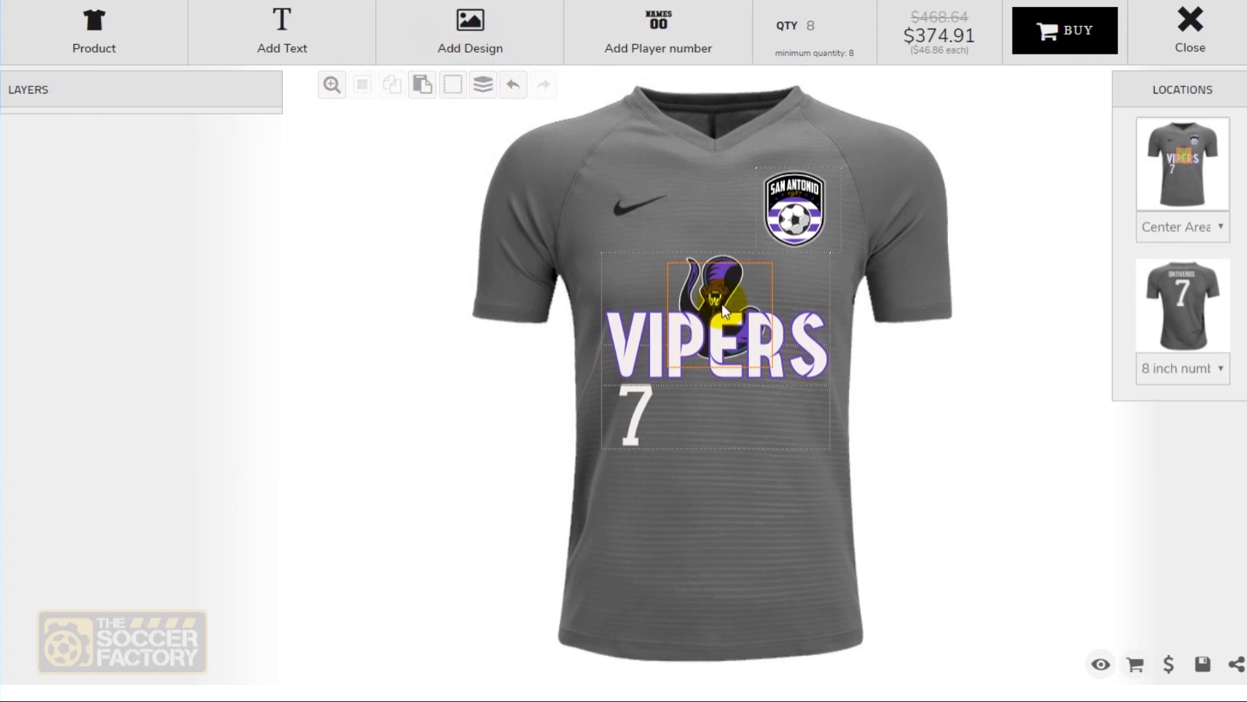
{"action": "scroll", "coordinate": [713, 317], "scroll_direction": "up", "scroll_amount": 5}
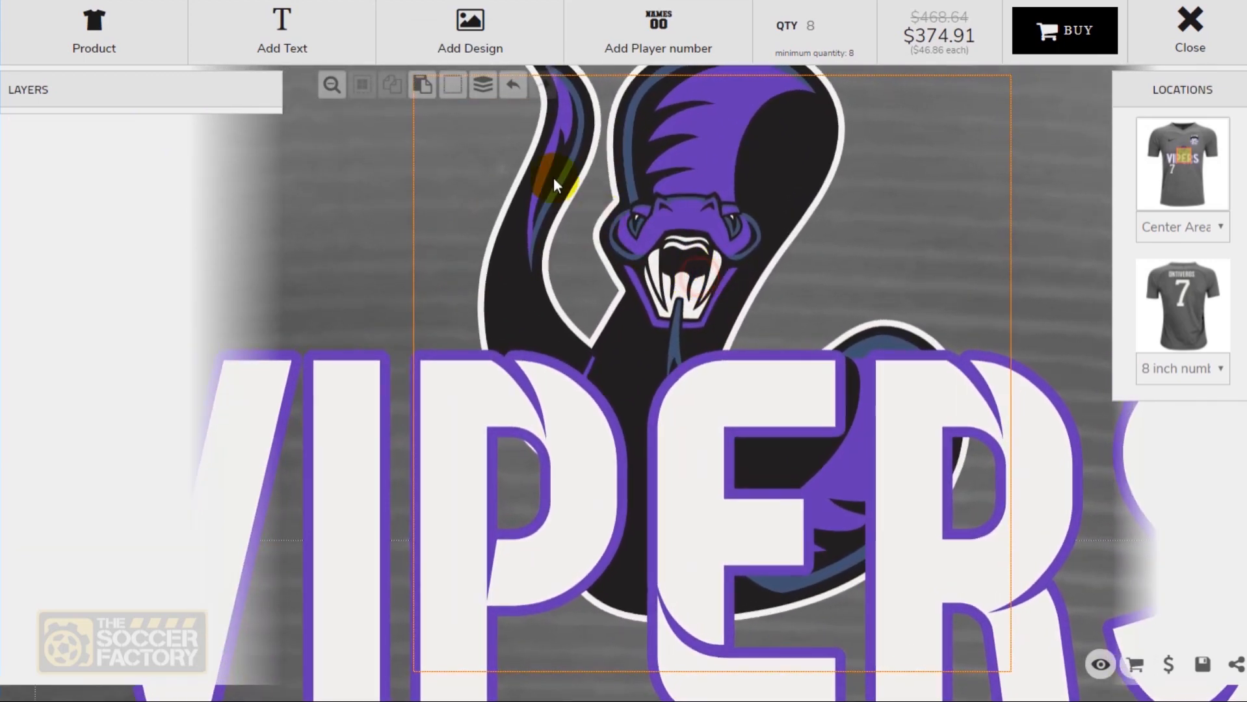
{"action": "left_click", "coordinate": [331, 84]}
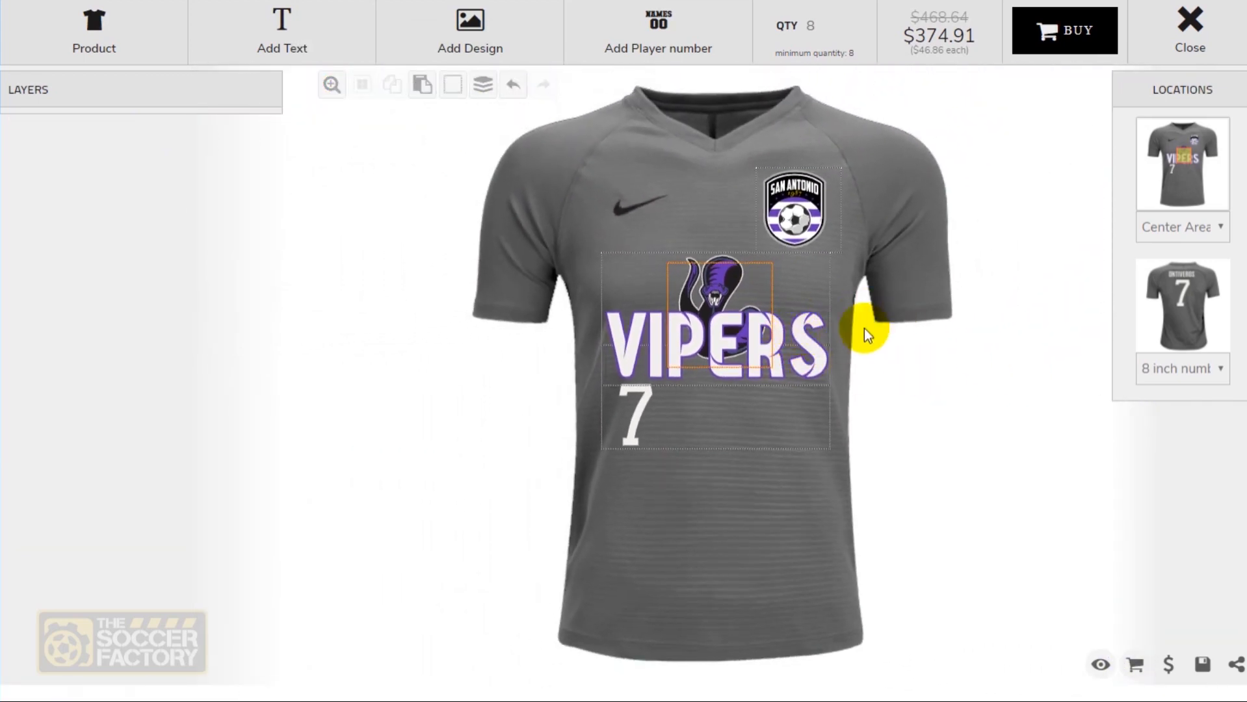
Step: Delete the snakejk09 layer from the Silkscreen Logo front area and move the Vipers text up within that area
{"action": "left_click", "coordinate": [1167, 224]}
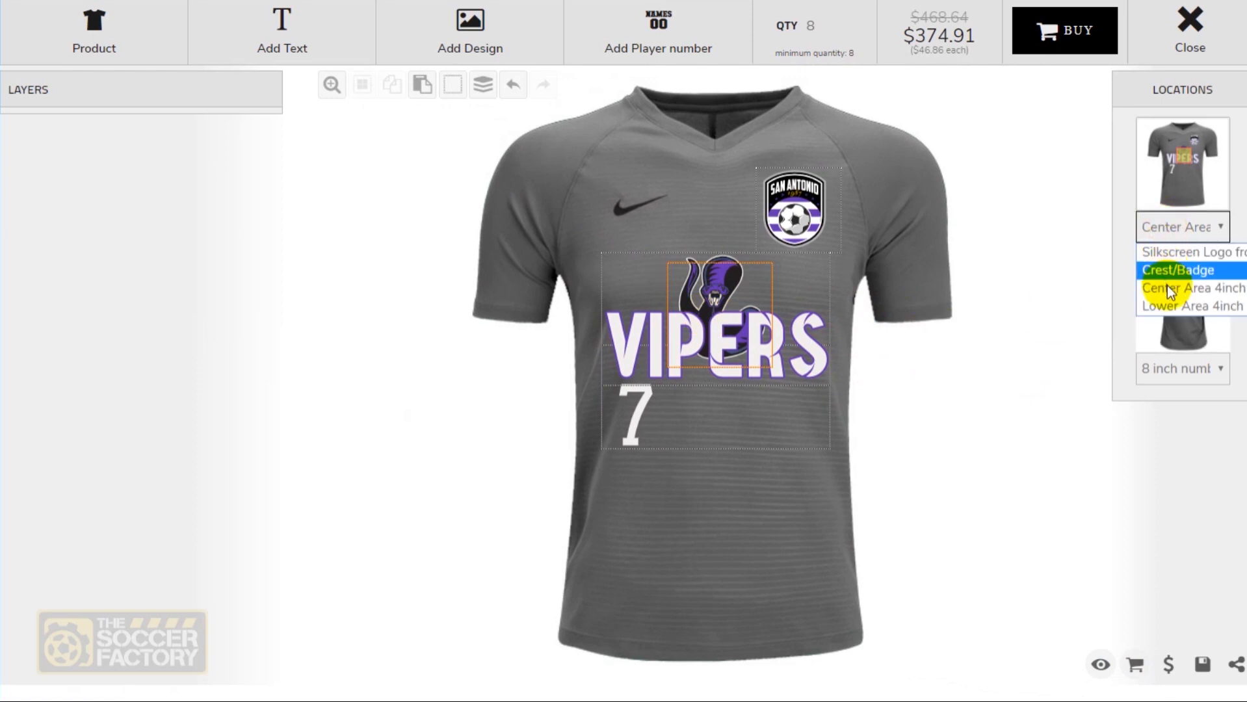
{"action": "left_click", "coordinate": [1164, 253]}
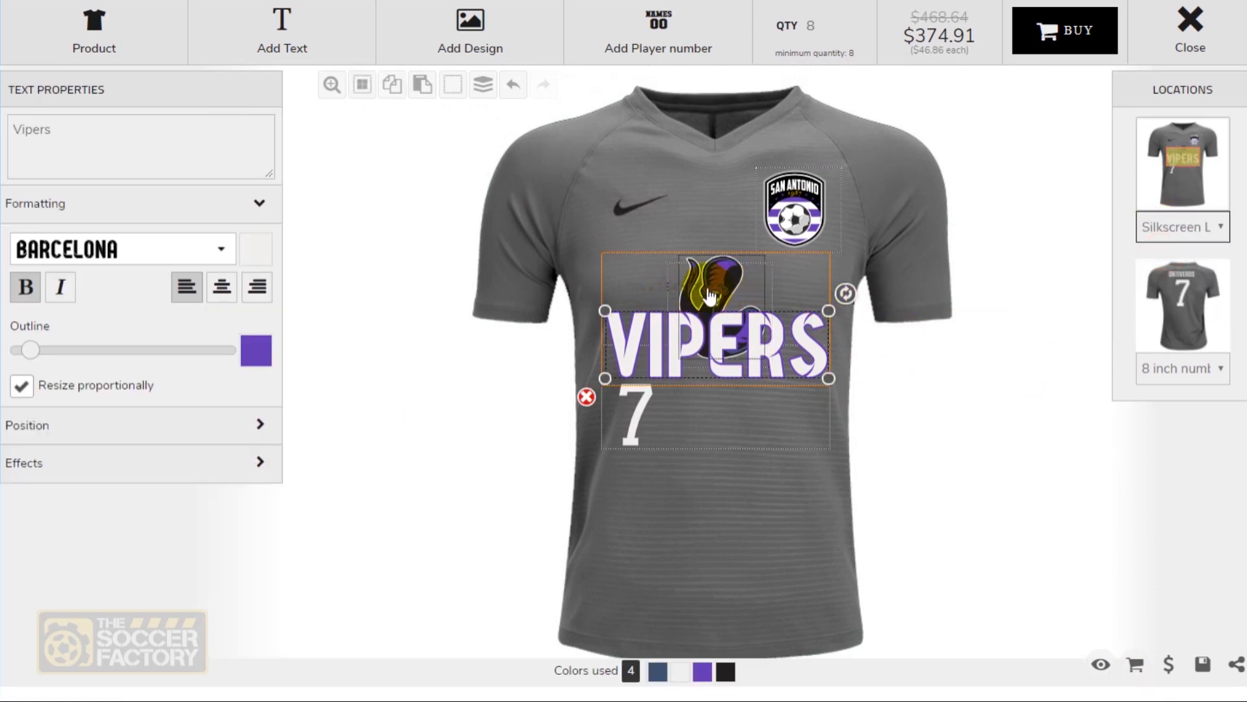
{"action": "left_click", "coordinate": [483, 84]}
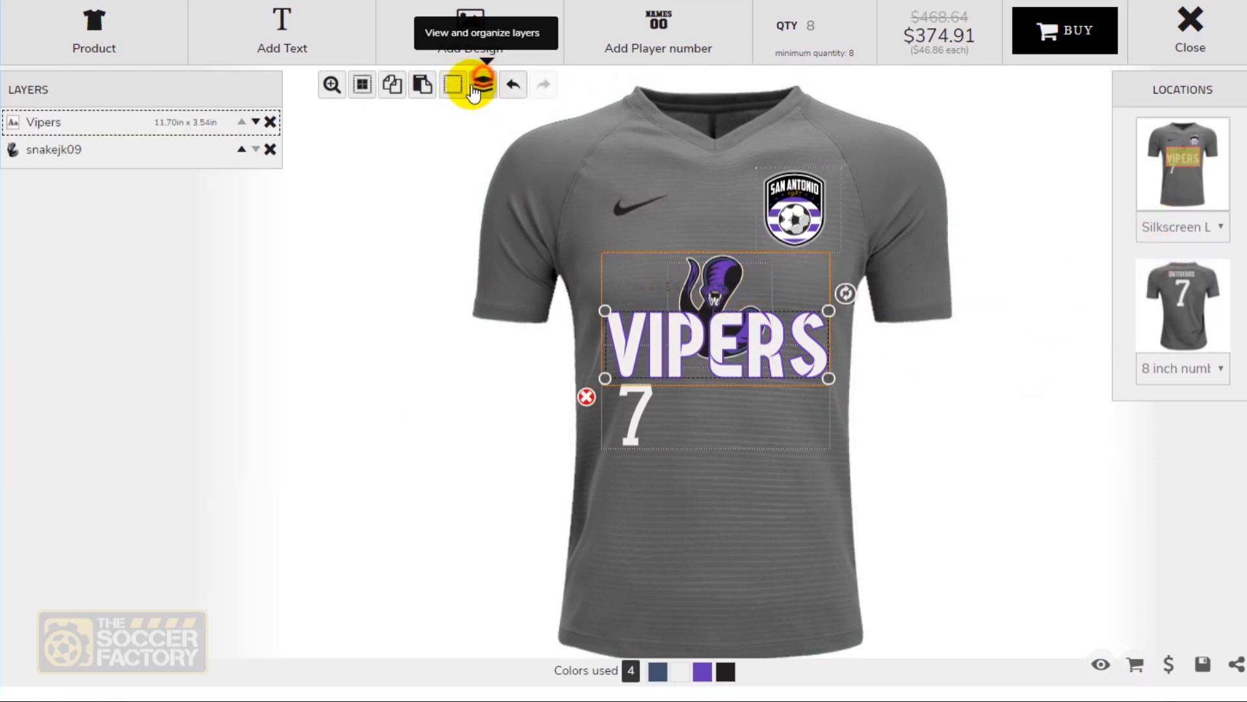
{"action": "left_click", "coordinate": [129, 150]}
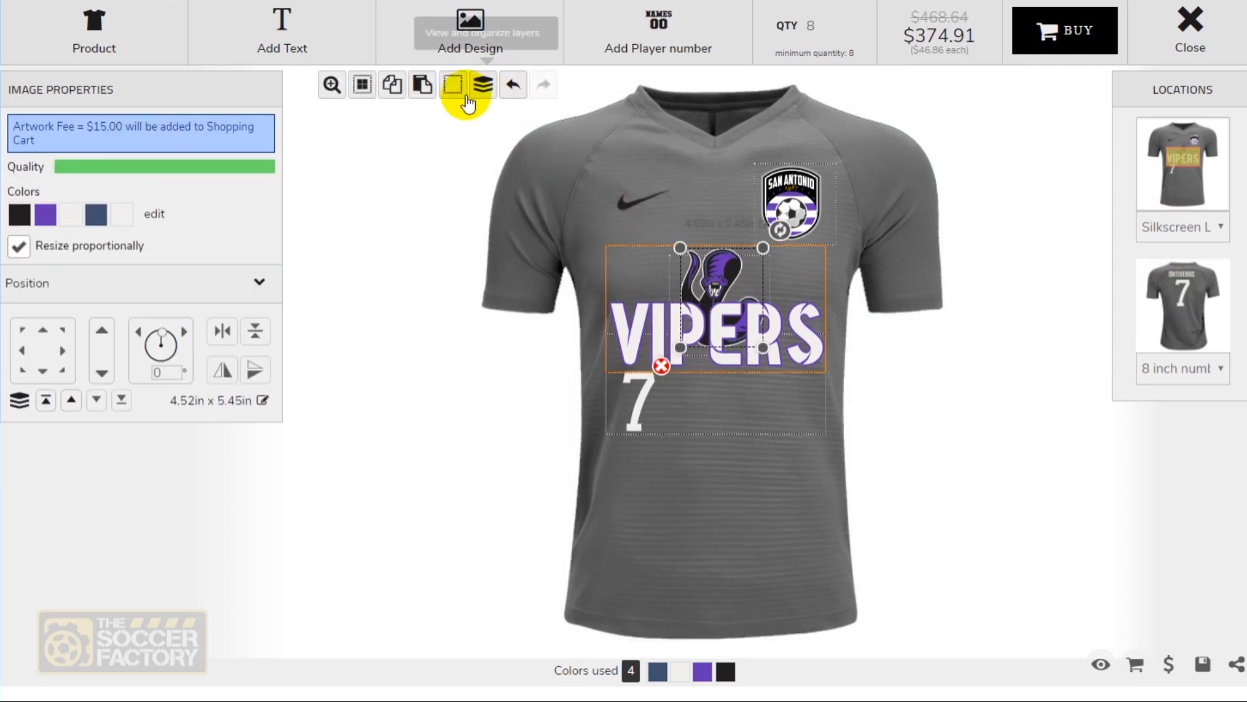
{"action": "left_click", "coordinate": [483, 85]}
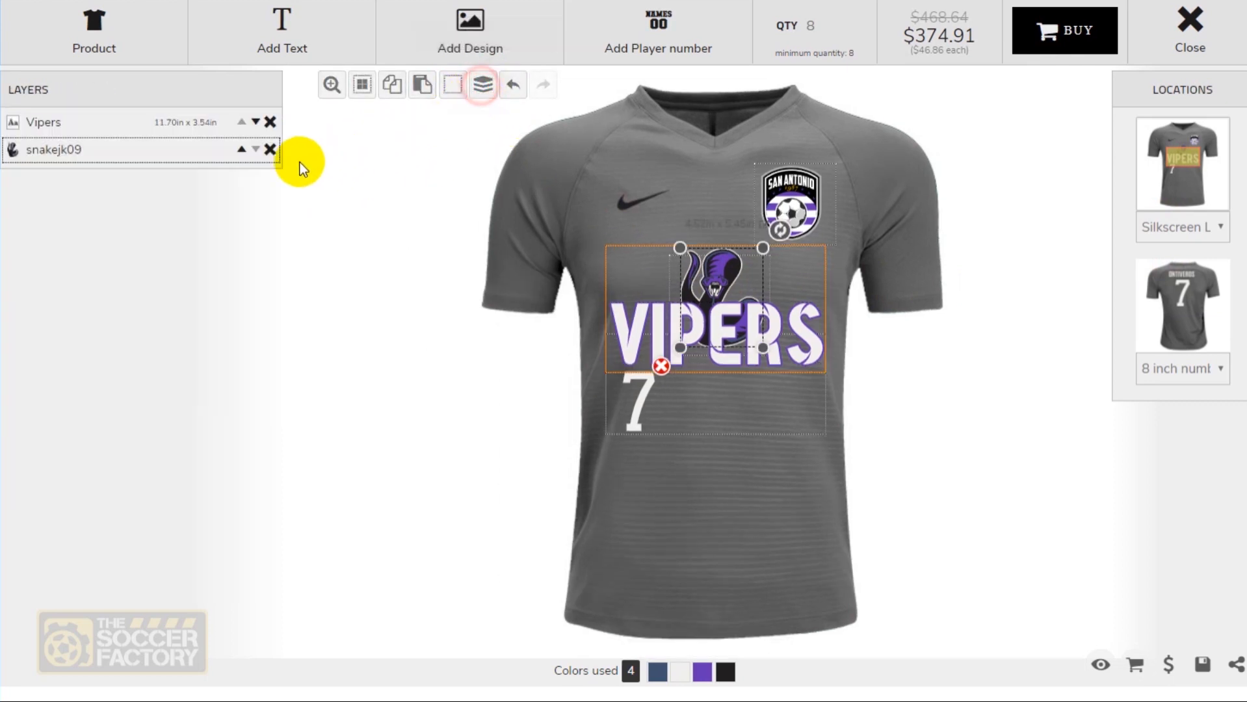
{"action": "left_click", "coordinate": [270, 149]}
{"action": "left_click", "coordinate": [707, 78]}
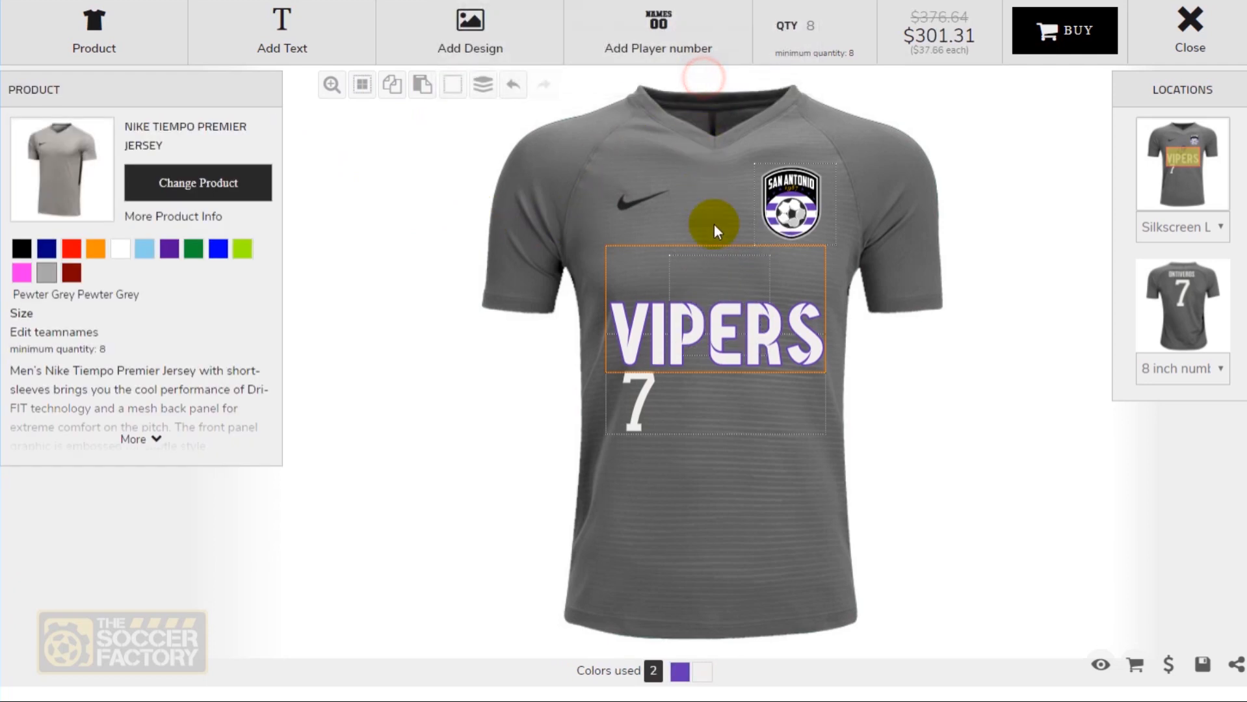
{"action": "left_click_drag", "start_coordinate": [707, 342], "coordinate": [706, 289]}
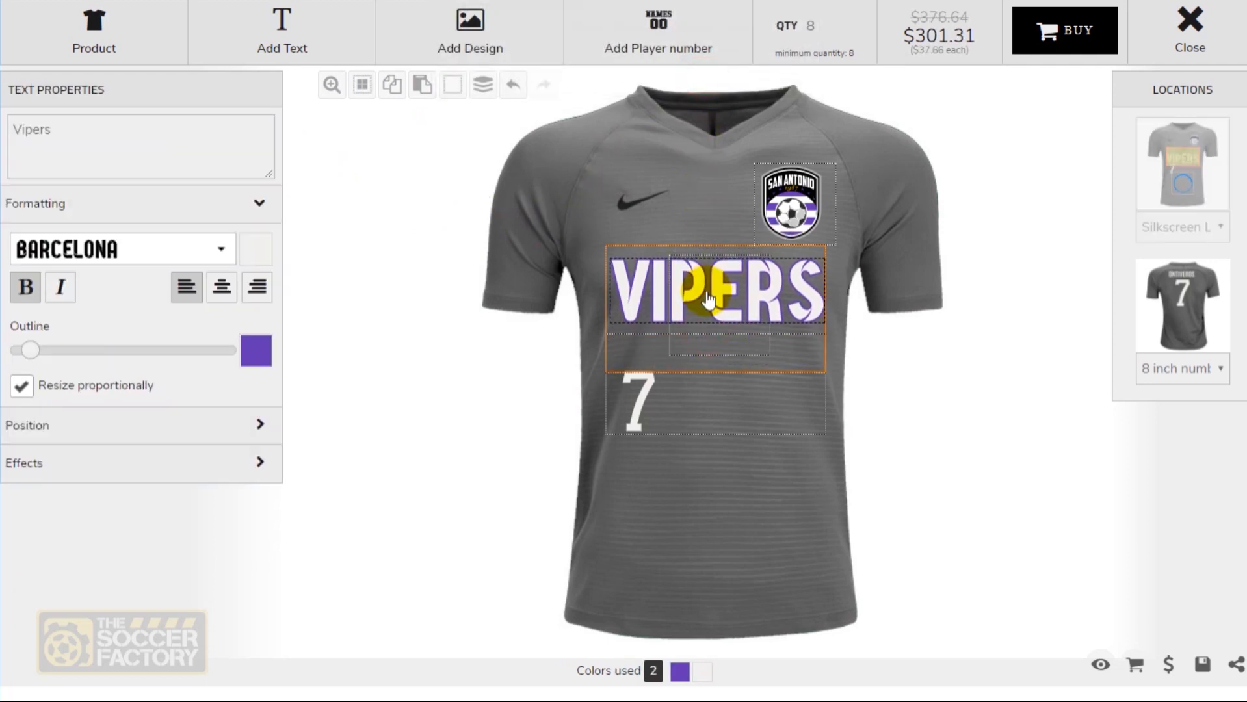
Step: Enlarge the player number in the front Lower Area to nearly fill the area's height
{"action": "left_click", "coordinate": [641, 393]}
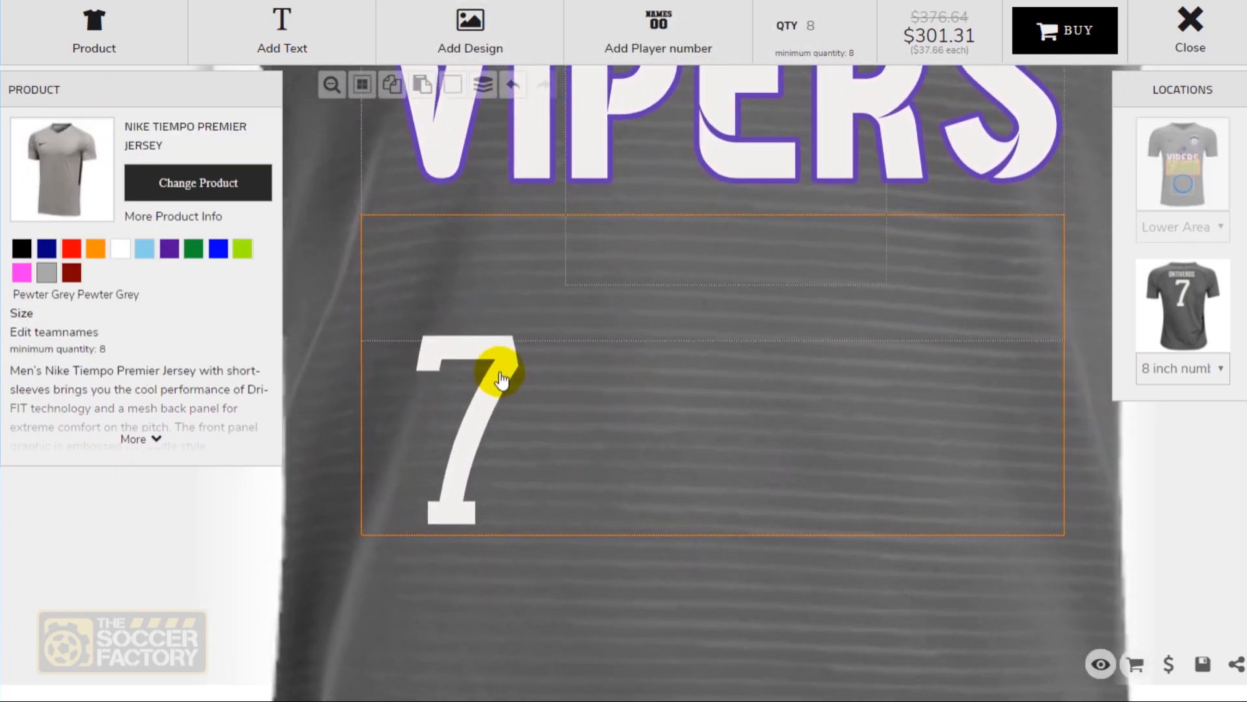
{"action": "left_click", "coordinate": [501, 366]}
{"action": "left_click_drag", "start_coordinate": [596, 326], "coordinate": [679, 234]}
{"action": "left_click", "coordinate": [332, 86]}
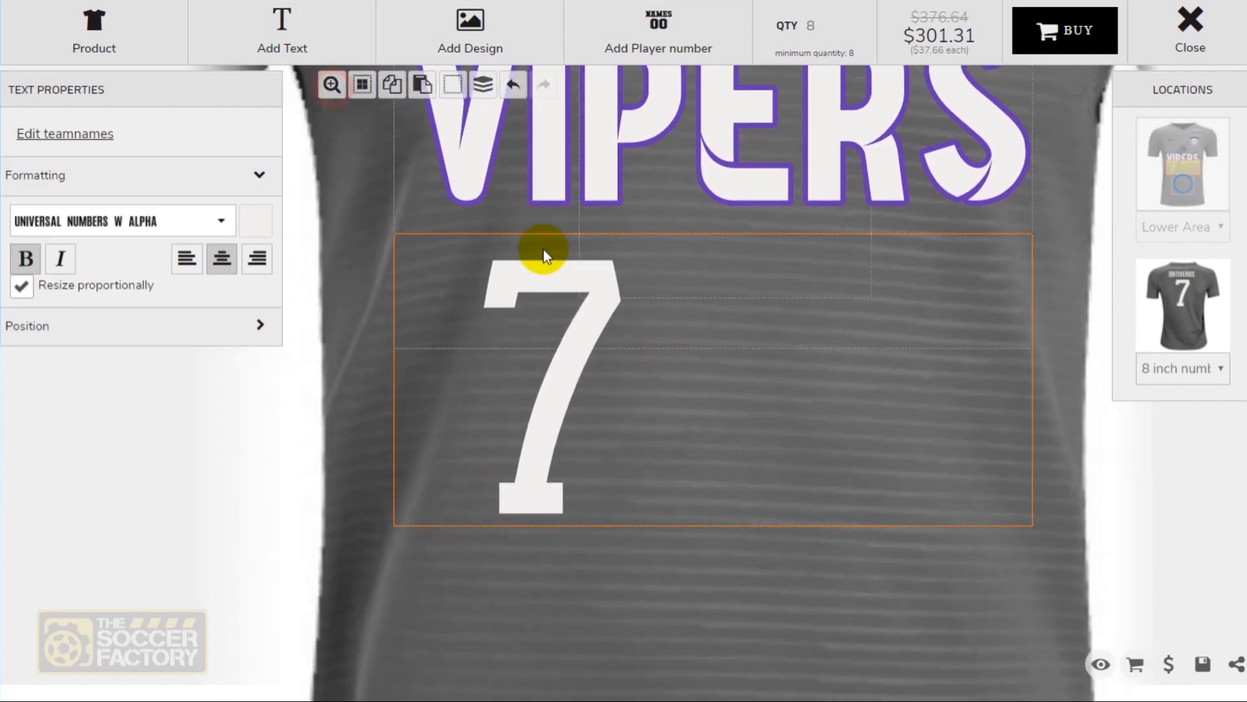
Step: Nudge the front player number slightly up and left in the Lower Area and change its color to Purple
{"action": "left_click_drag", "start_coordinate": [652, 394], "coordinate": [643, 388]}
{"action": "left_click", "coordinate": [407, 409]}
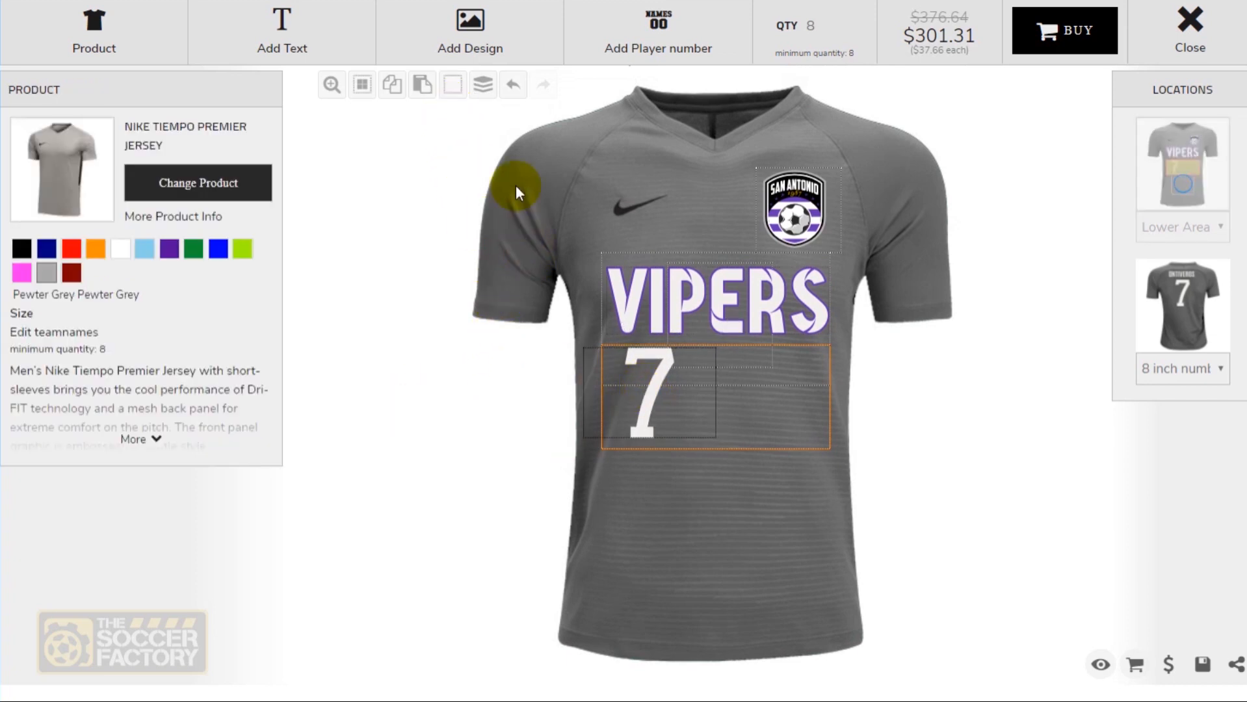
{"action": "left_click", "coordinate": [652, 379]}
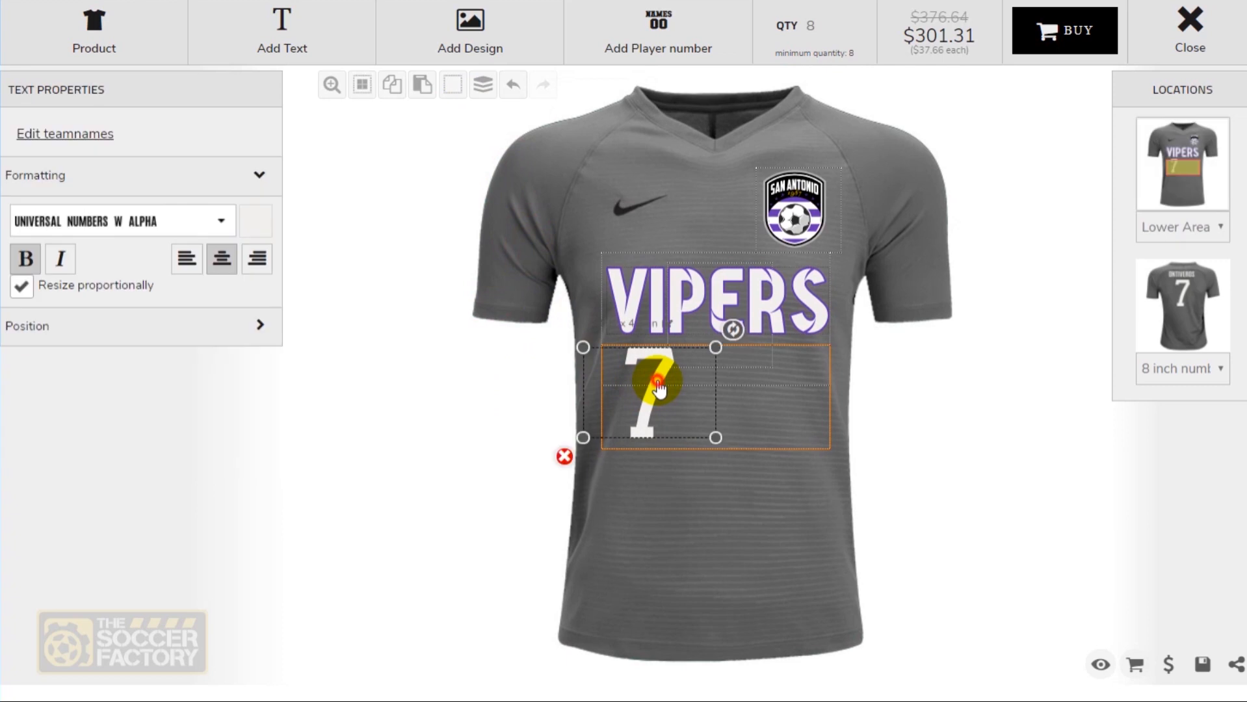
{"action": "left_click", "coordinate": [253, 223]}
{"action": "left_click", "coordinate": [507, 257]}
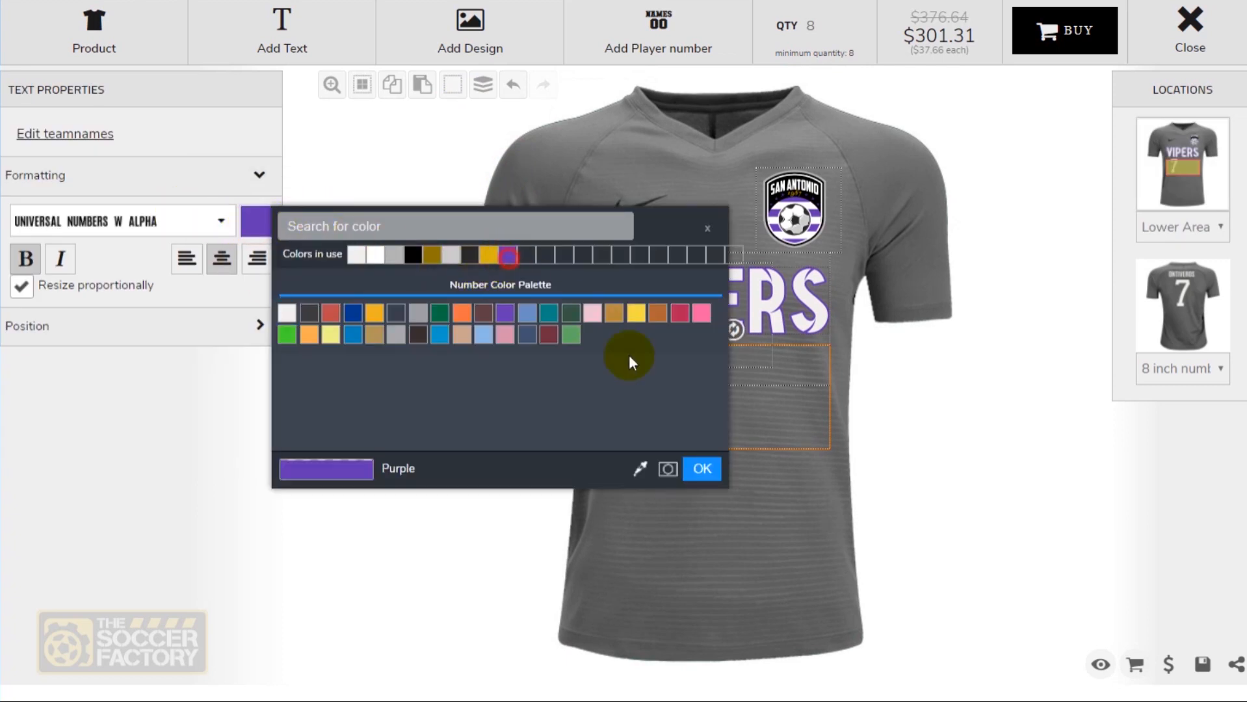
{"action": "left_click", "coordinate": [704, 469]}
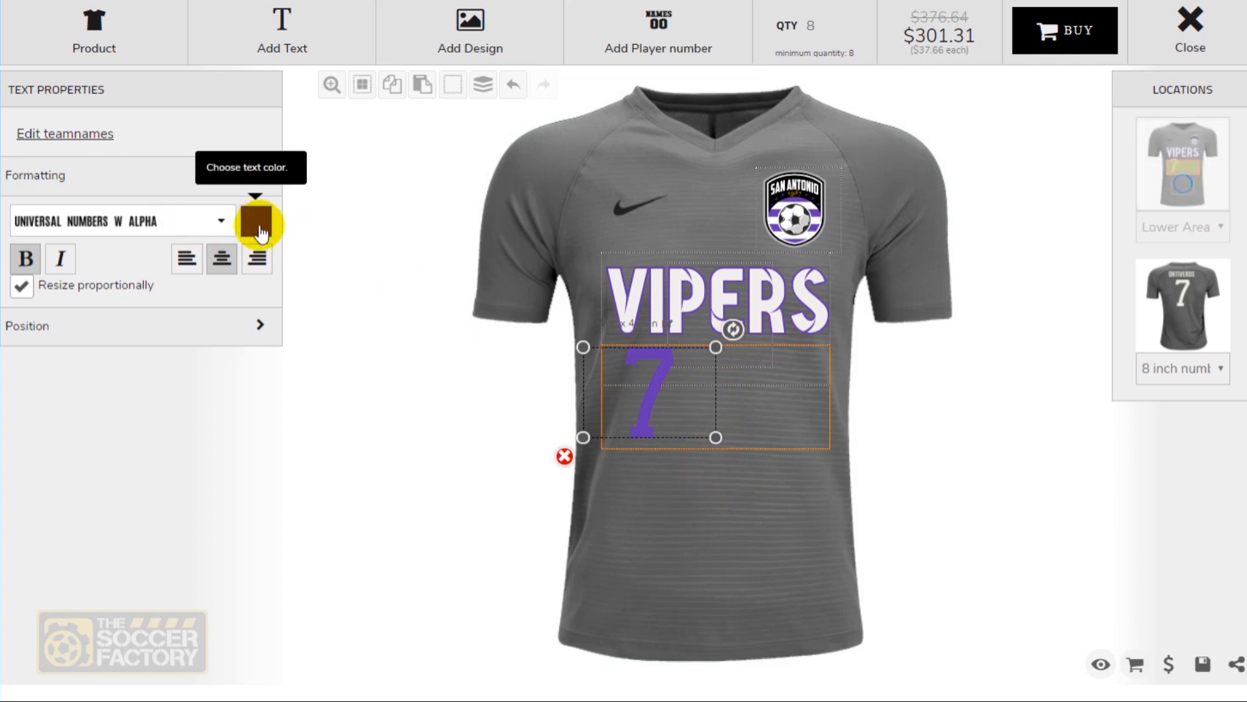
{"action": "left_click", "coordinate": [413, 232]}
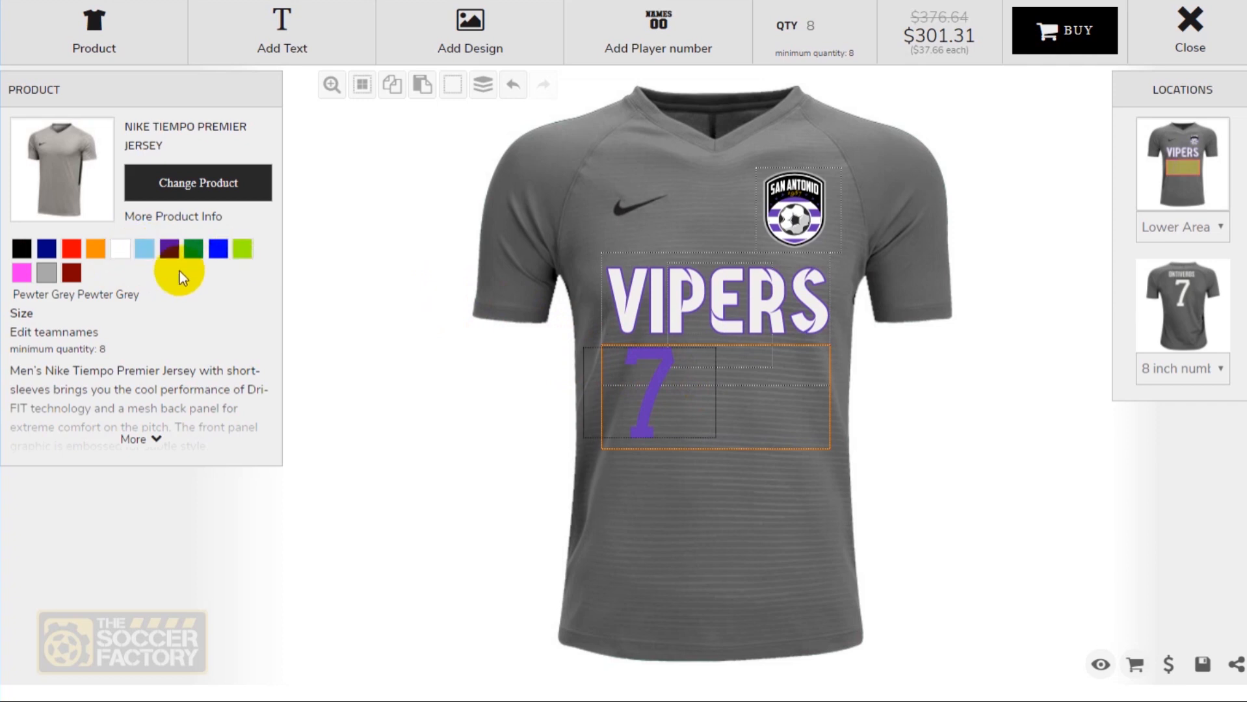
Step: Change the jersey color to White
{"action": "left_click", "coordinate": [123, 249]}
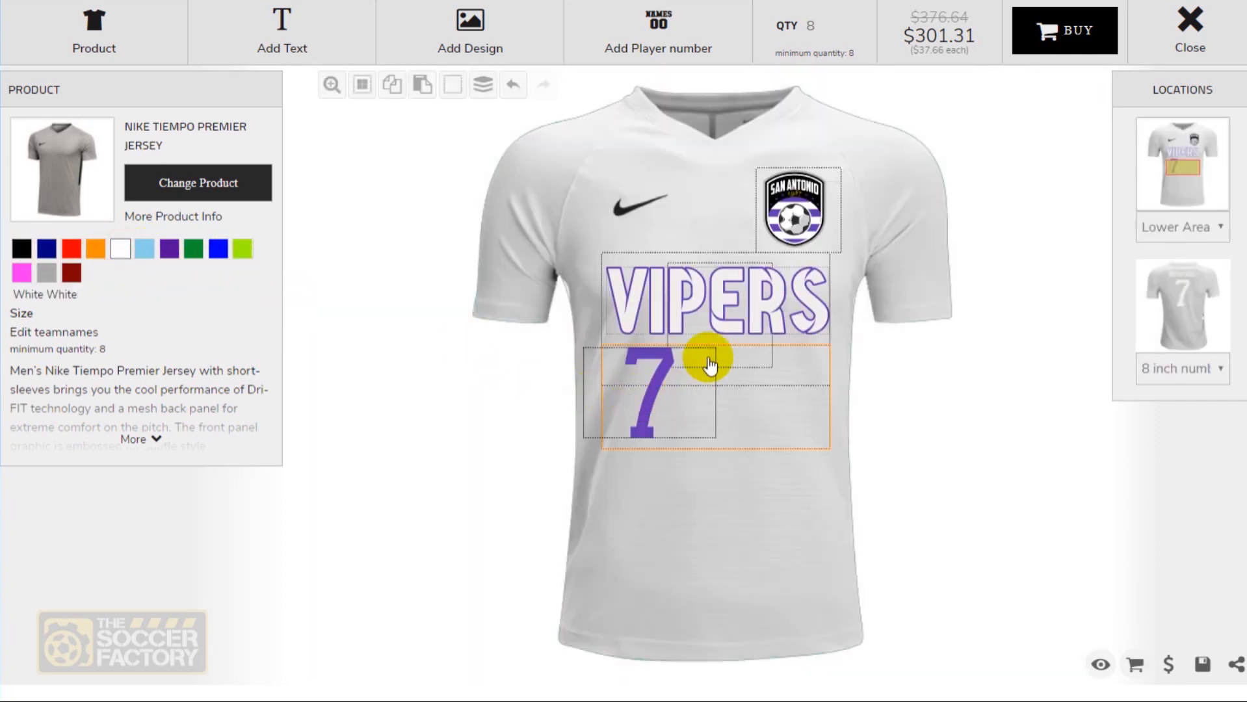
{"action": "double_click", "coordinate": [717, 327]}
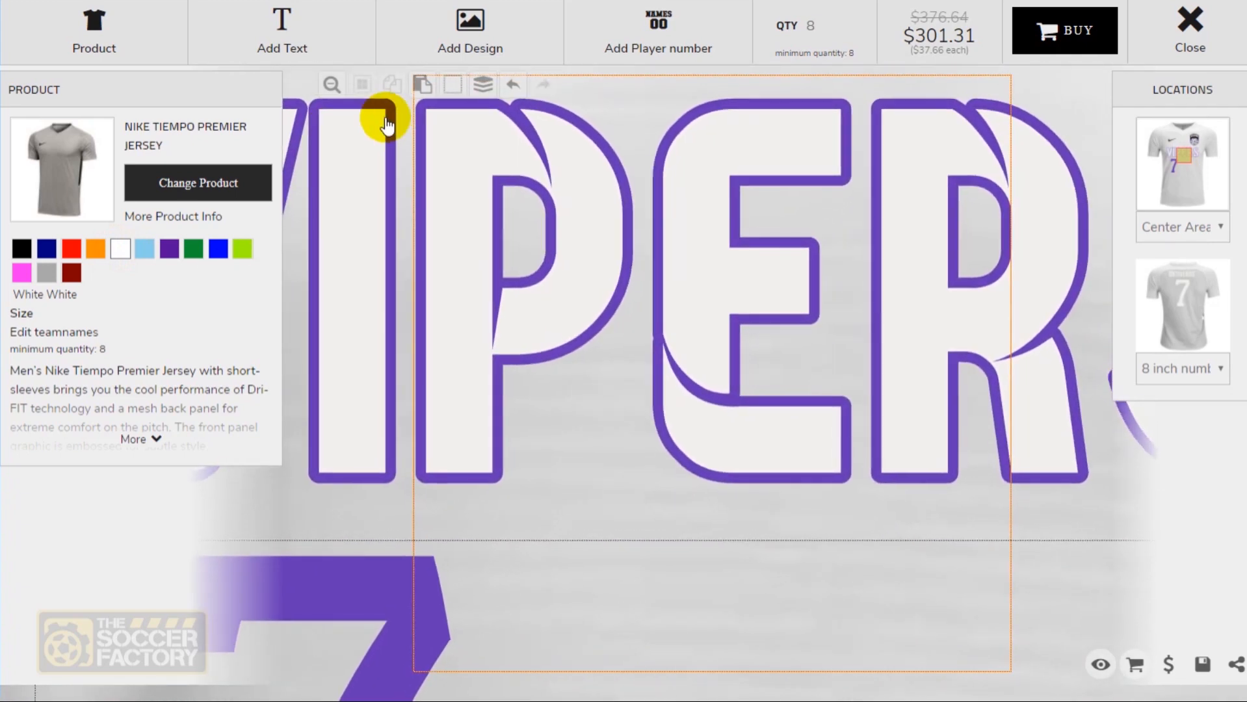
{"action": "left_click", "coordinate": [330, 85]}
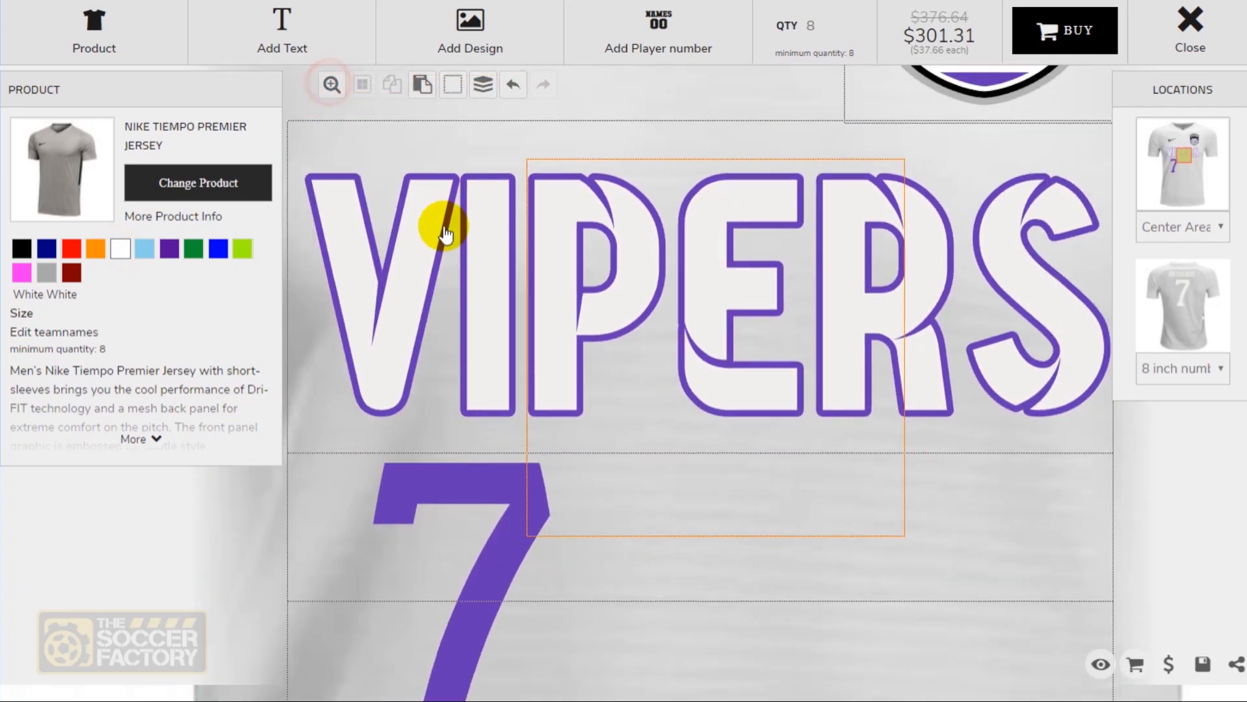
Step: Select the Vipers text in the front Silkscreen Logo area and set its fill color to purple
{"action": "left_click", "coordinate": [1172, 237]}
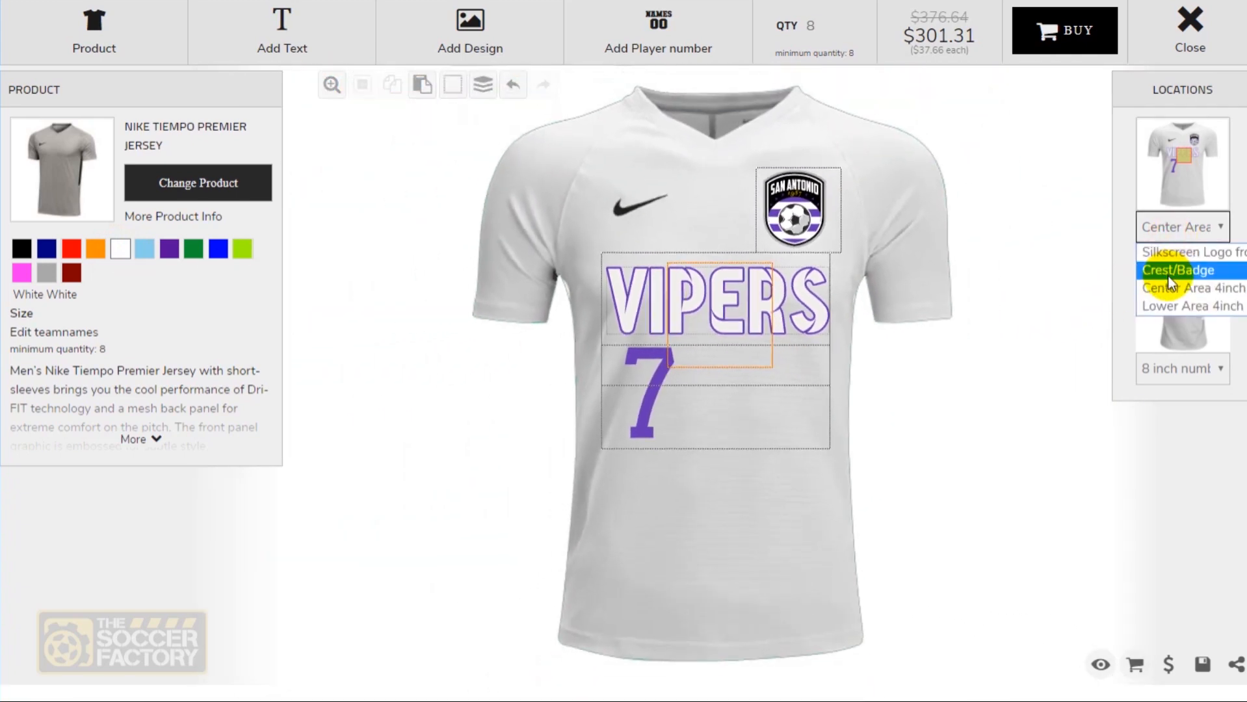
{"action": "left_click", "coordinate": [1168, 253]}
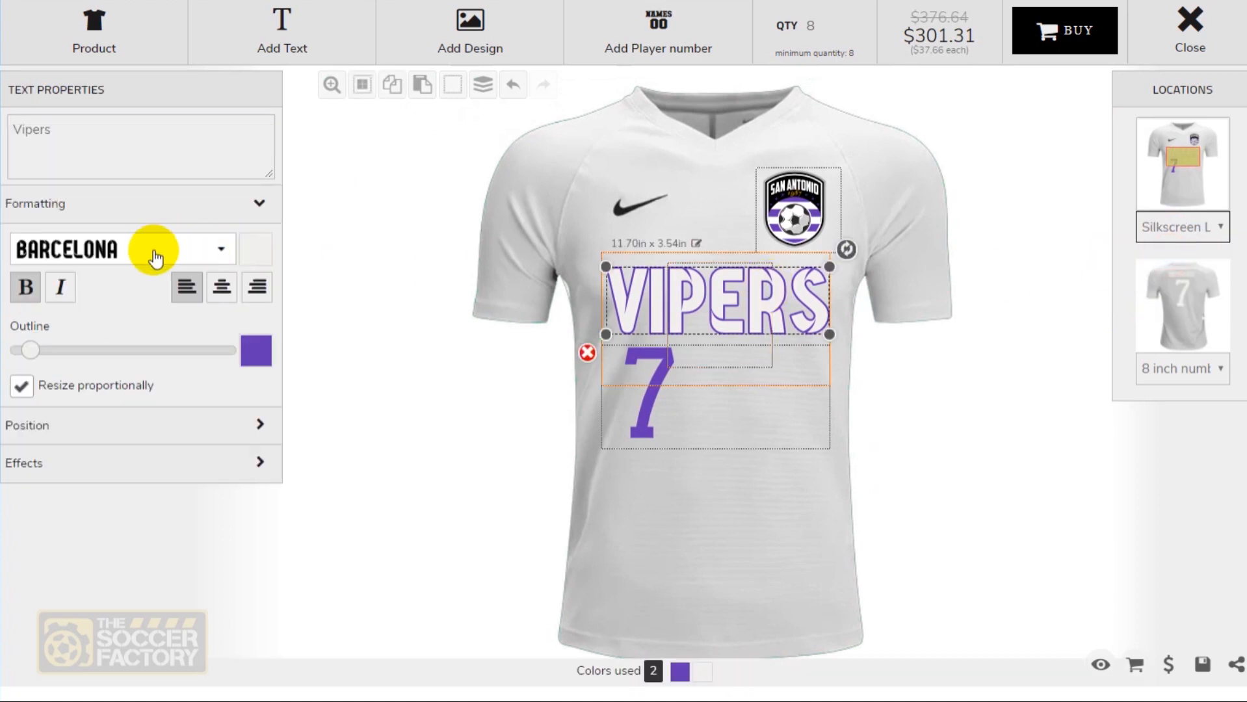
{"action": "left_click", "coordinate": [254, 248]}
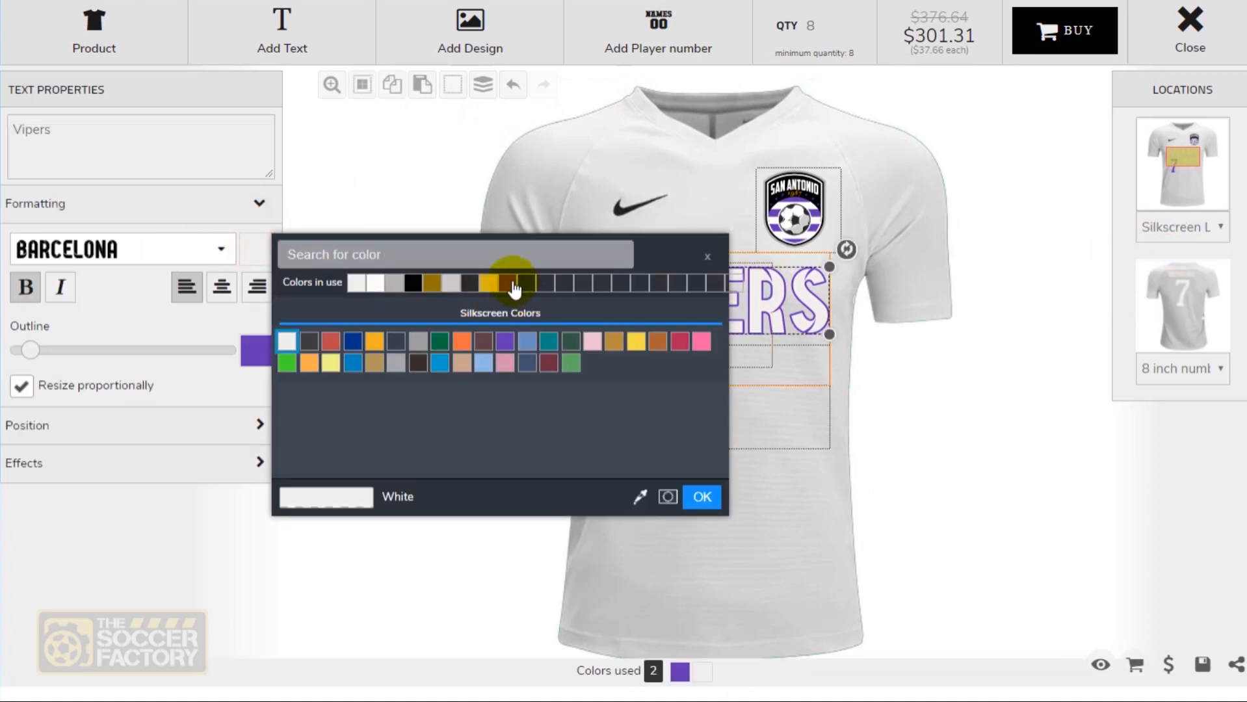
{"action": "left_click", "coordinate": [511, 283]}
{"action": "left_click", "coordinate": [711, 500]}
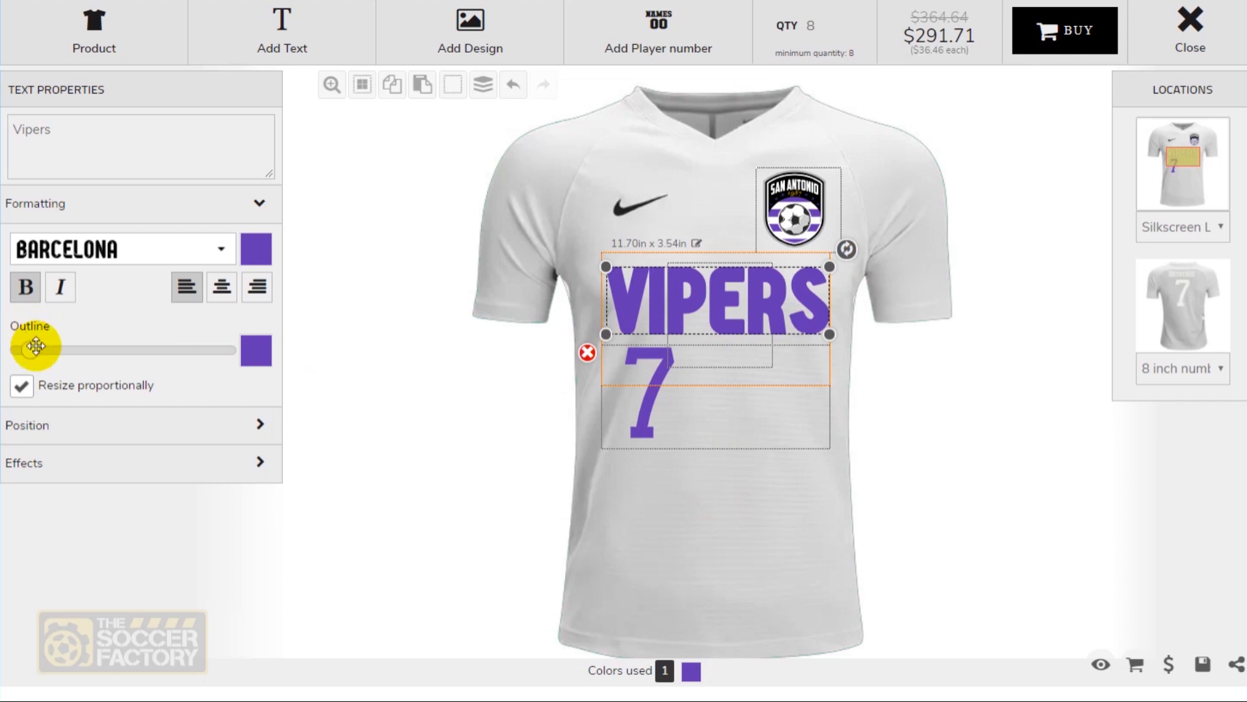
Step: Set the outline color of the Vipers text to black
{"action": "left_click", "coordinate": [256, 351]}
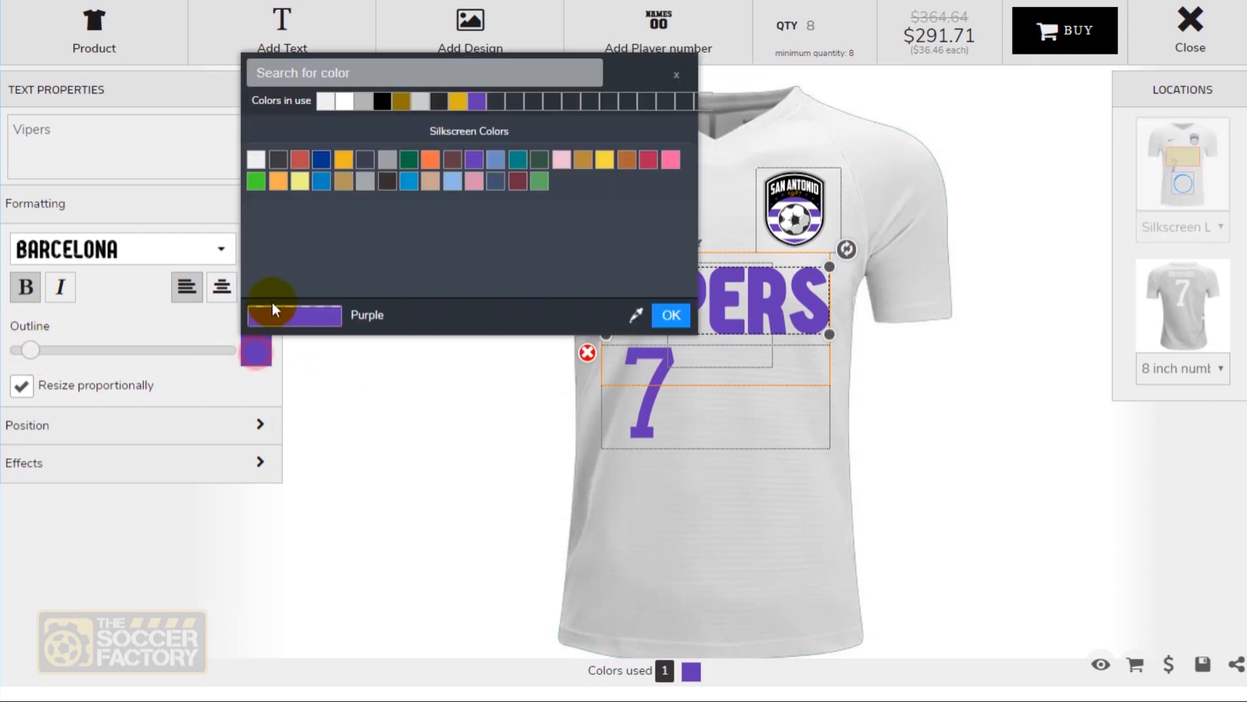
{"action": "left_click", "coordinate": [380, 104]}
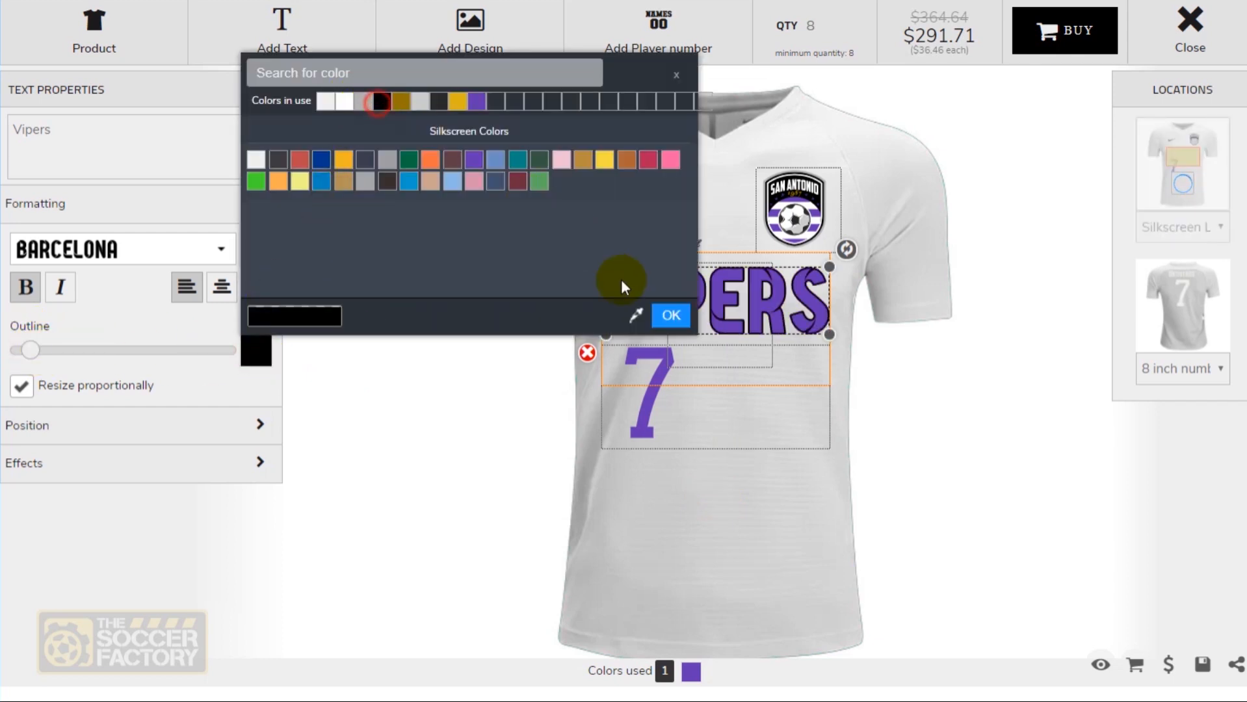
{"action": "left_click", "coordinate": [670, 318]}
Step: Shift the front number slightly down and left within the Lower Area, then deselect it
{"action": "left_click", "coordinate": [657, 386]}
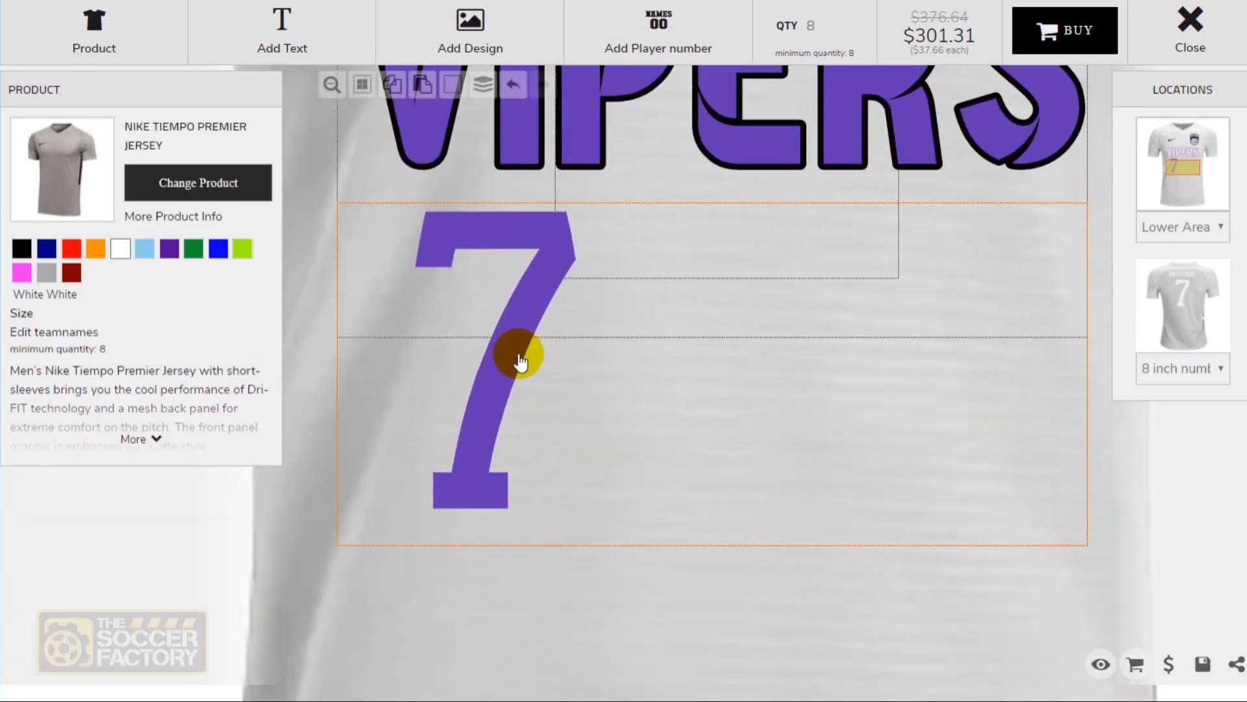
{"action": "left_click", "coordinate": [520, 360]}
{"action": "left_click", "coordinate": [331, 84]}
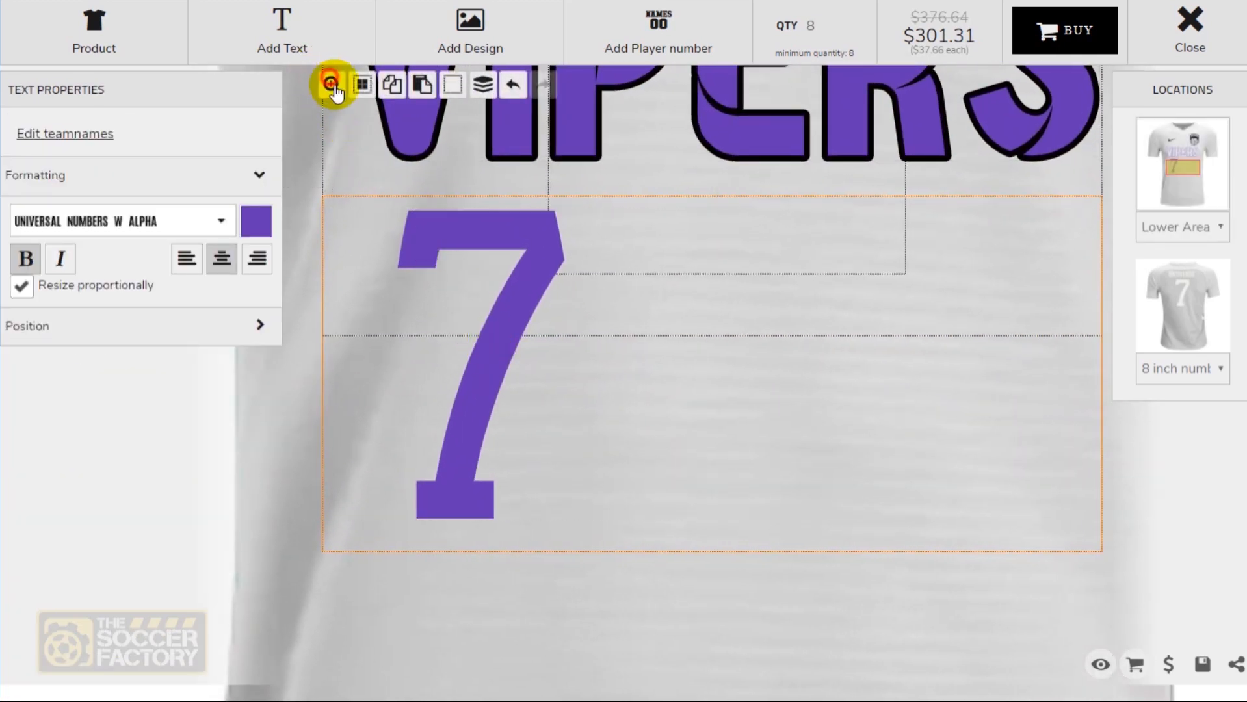
{"action": "left_click", "coordinate": [983, 444]}
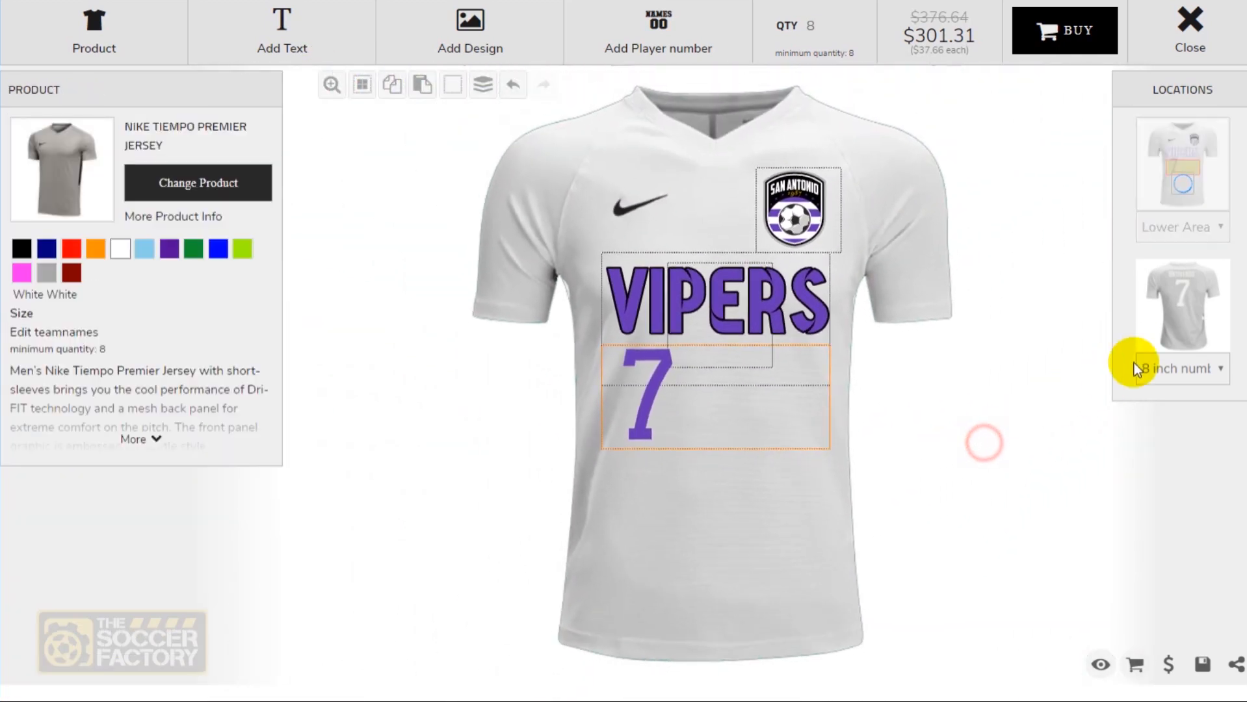
Step: Switch to the jersey back and change the large player number's color to purple
{"action": "left_click", "coordinate": [1176, 333]}
{"action": "left_click", "coordinate": [745, 239]}
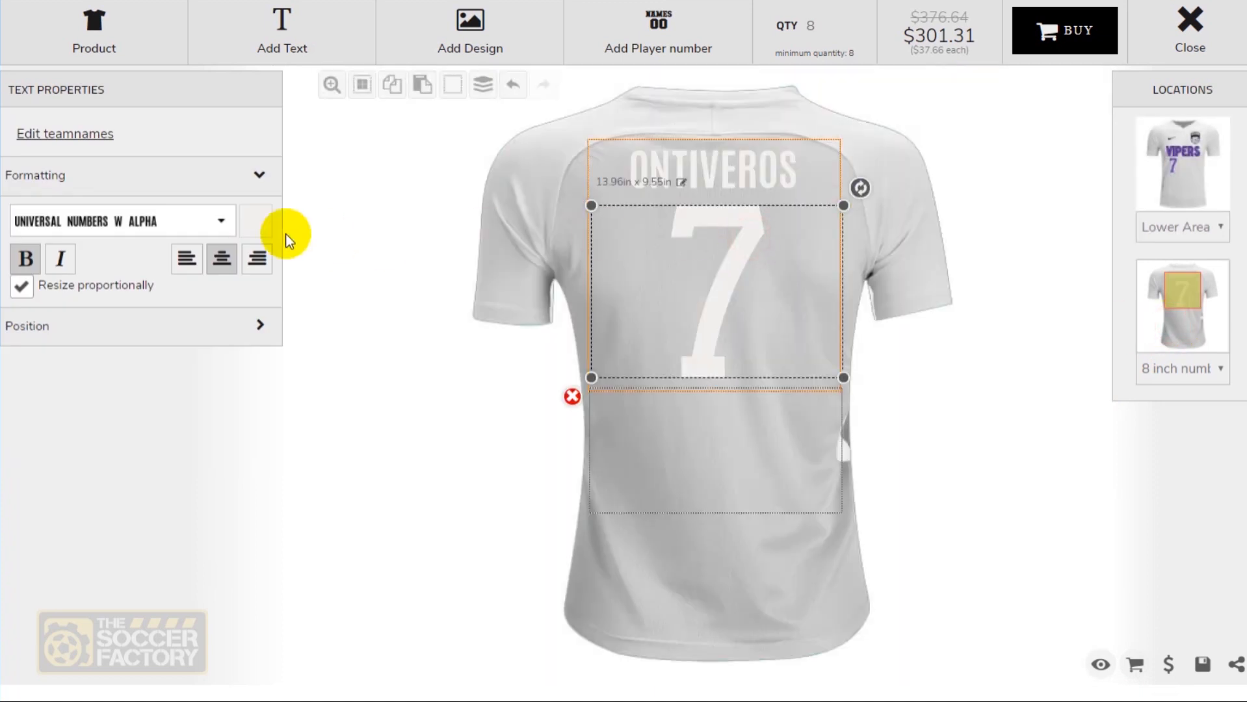
{"action": "left_click", "coordinate": [256, 219]}
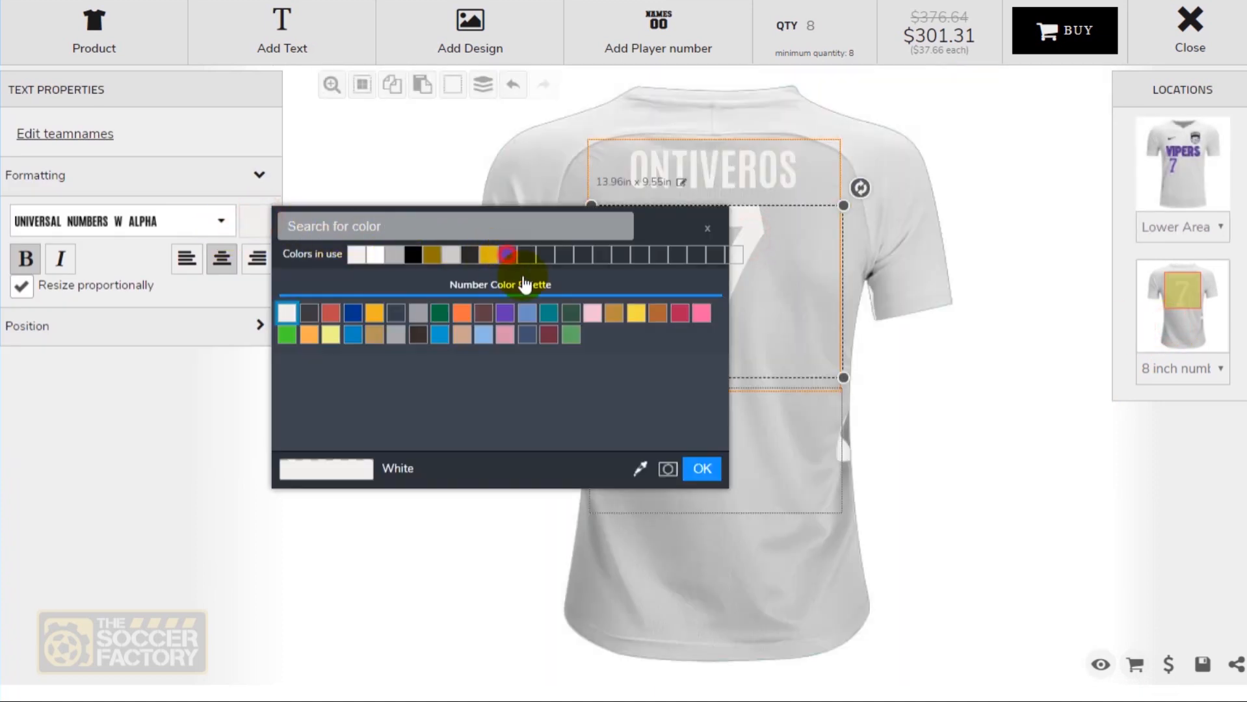
{"action": "left_click", "coordinate": [505, 313]}
{"action": "left_click", "coordinate": [702, 468]}
Step: Change the player name above the back number to Purple and deselect it
{"action": "left_click", "coordinate": [679, 179]}
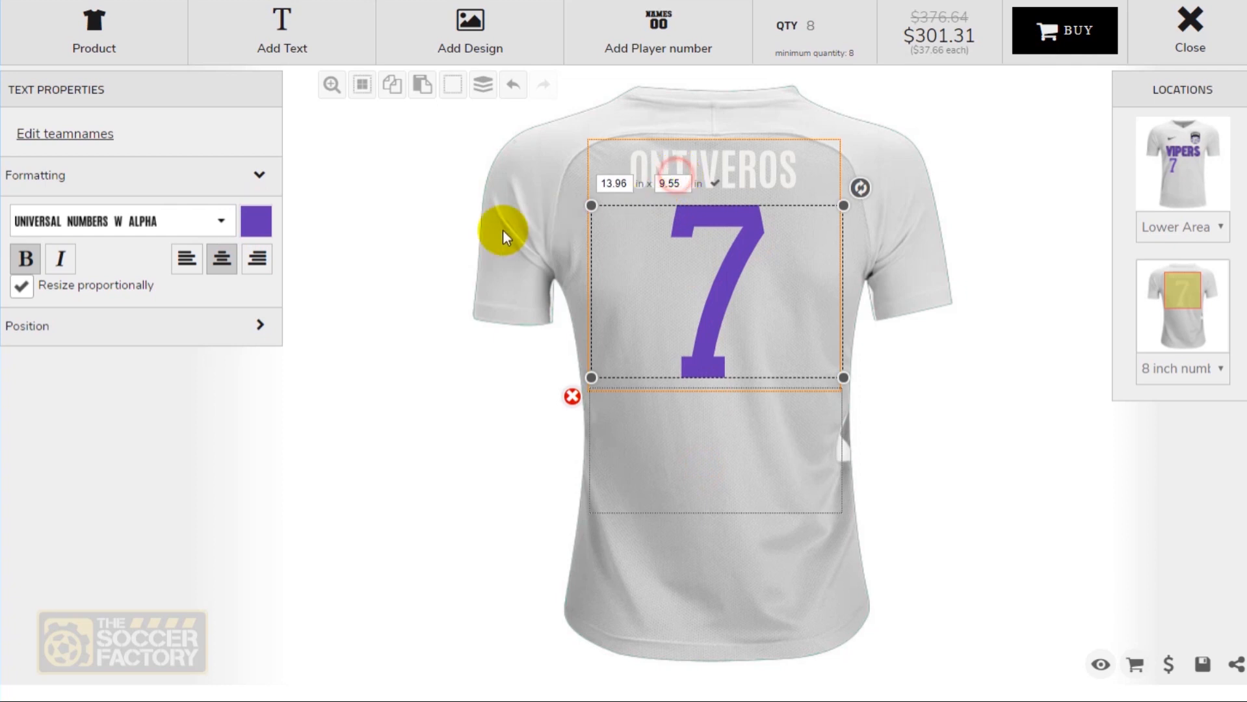
{"action": "left_click", "coordinate": [647, 162]}
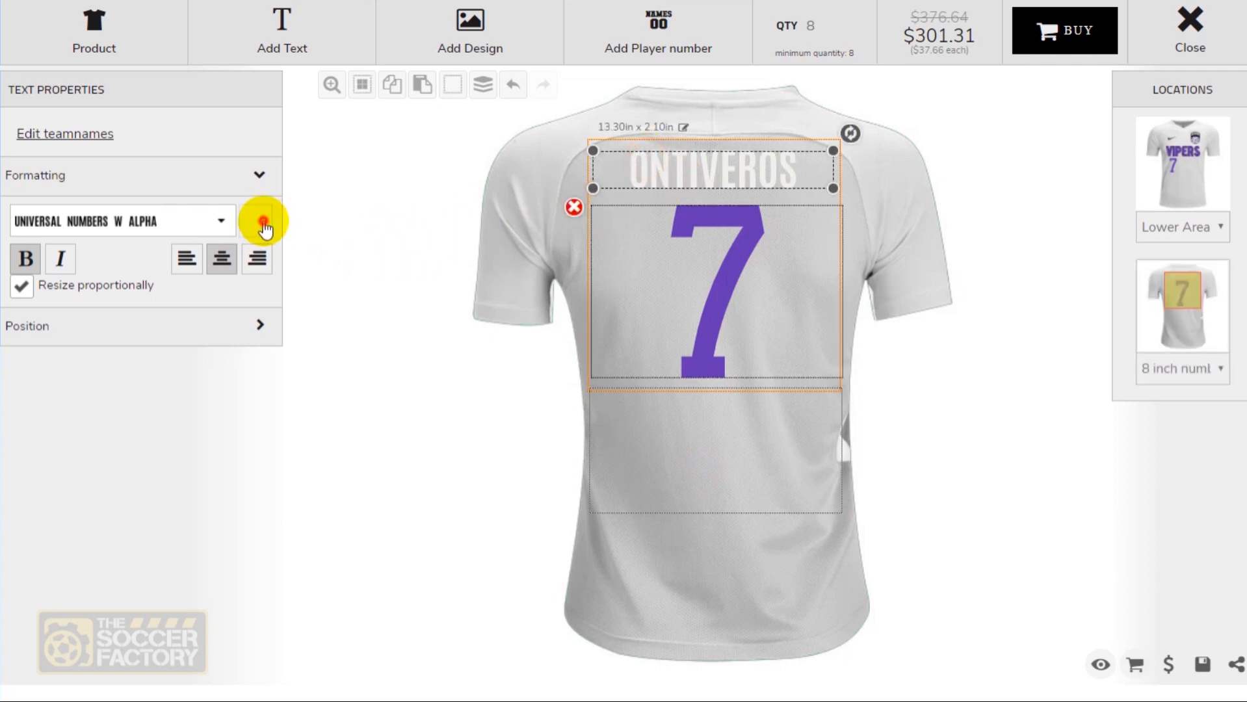
{"action": "left_click", "coordinate": [257, 220]}
{"action": "left_click", "coordinate": [507, 255]}
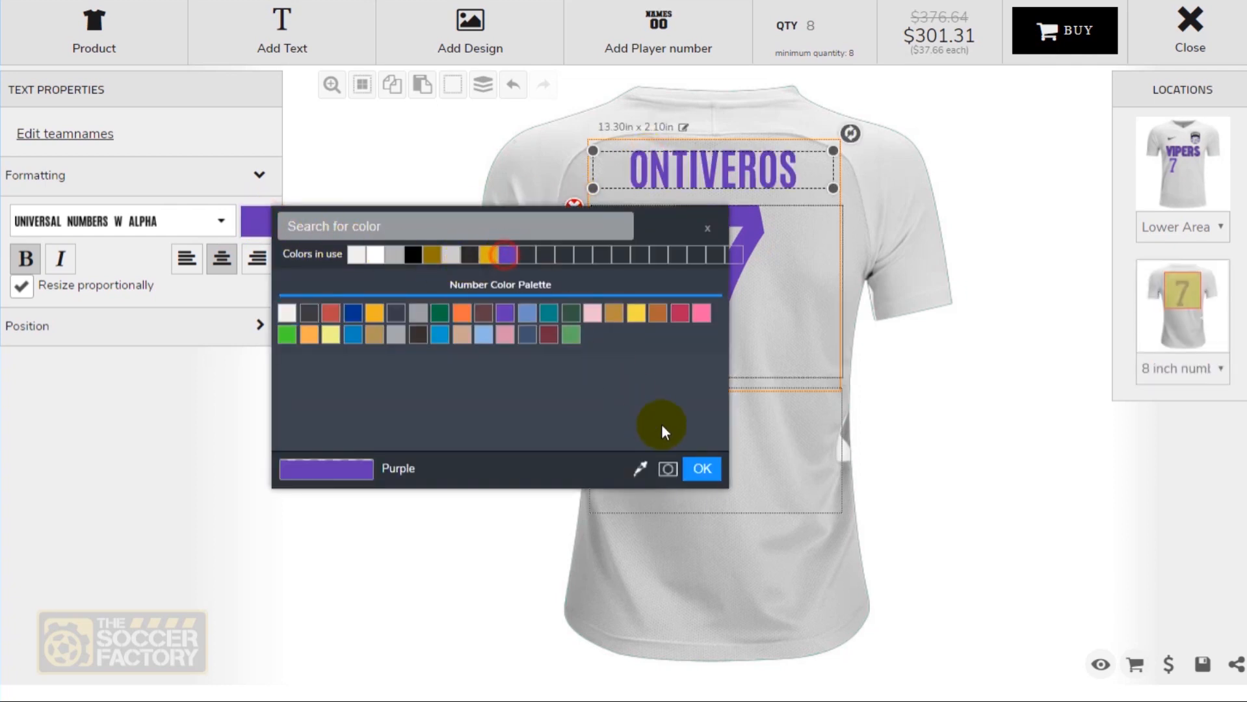
{"action": "left_click", "coordinate": [707, 468]}
{"action": "left_click", "coordinate": [1025, 422]}
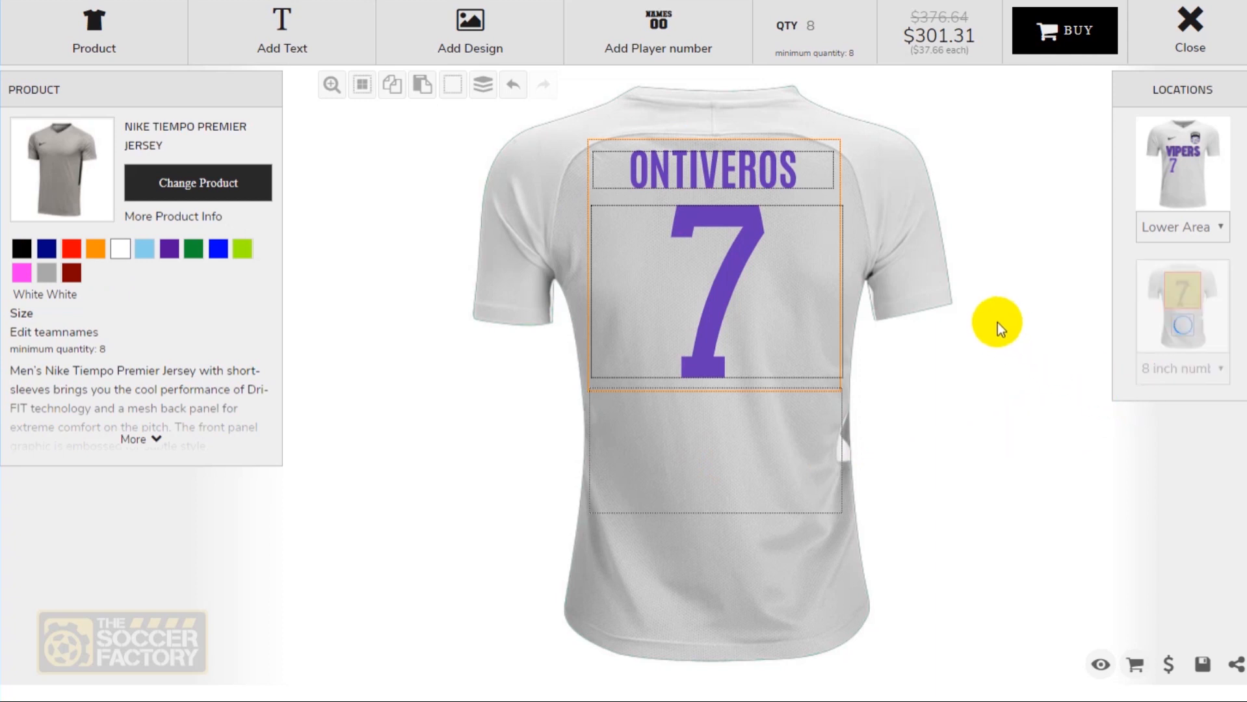
Step: Return to the jersey front, deselect the Vipers text and select the San Antonio crest
{"action": "left_click", "coordinate": [1168, 194]}
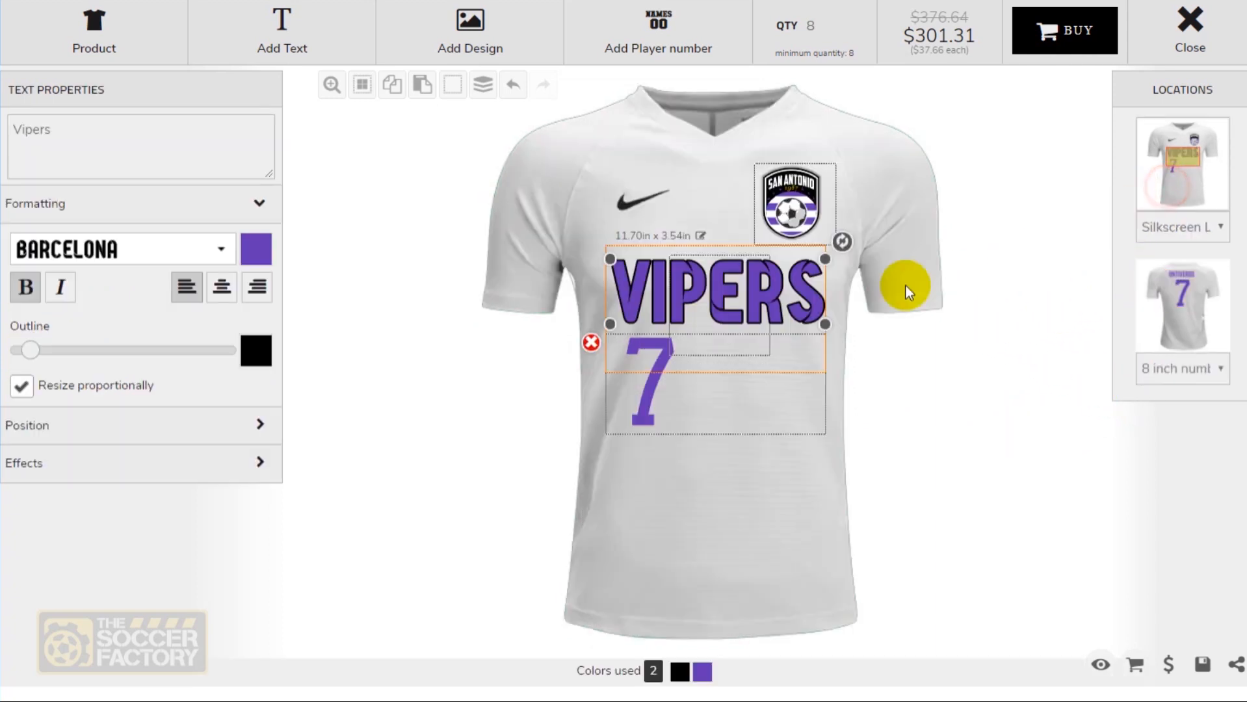
{"action": "left_click", "coordinate": [416, 351]}
{"action": "left_click", "coordinate": [791, 203]}
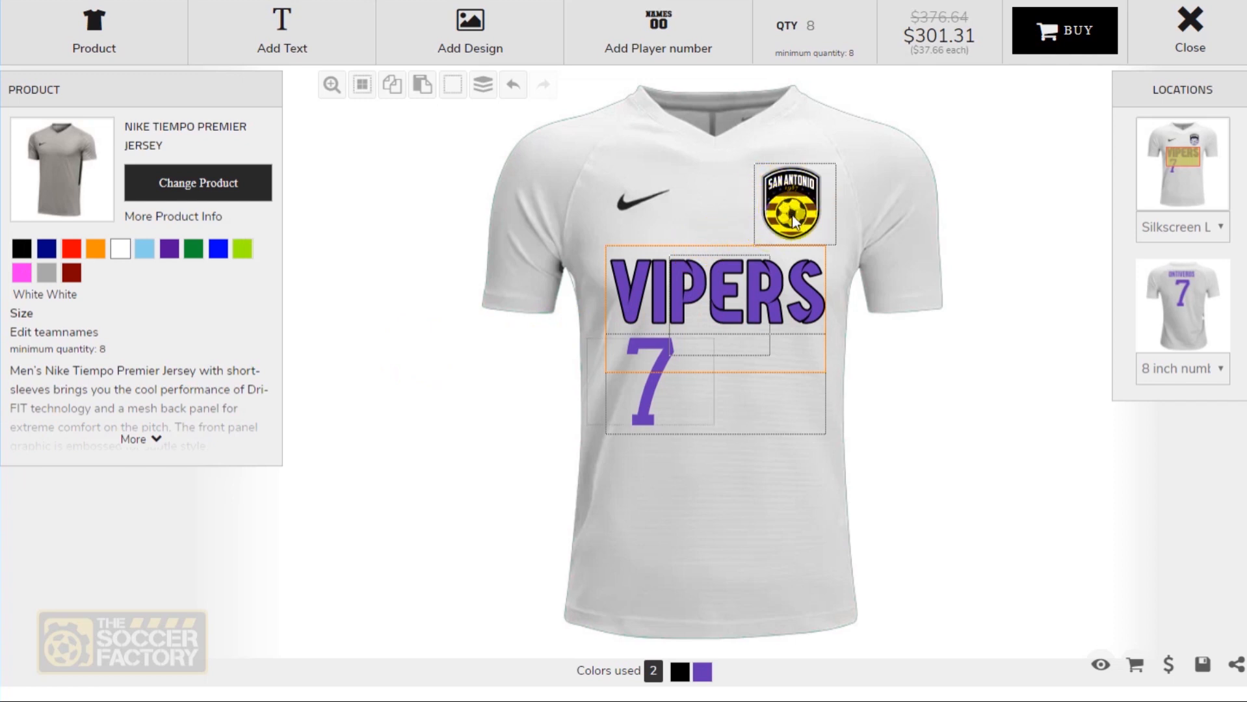